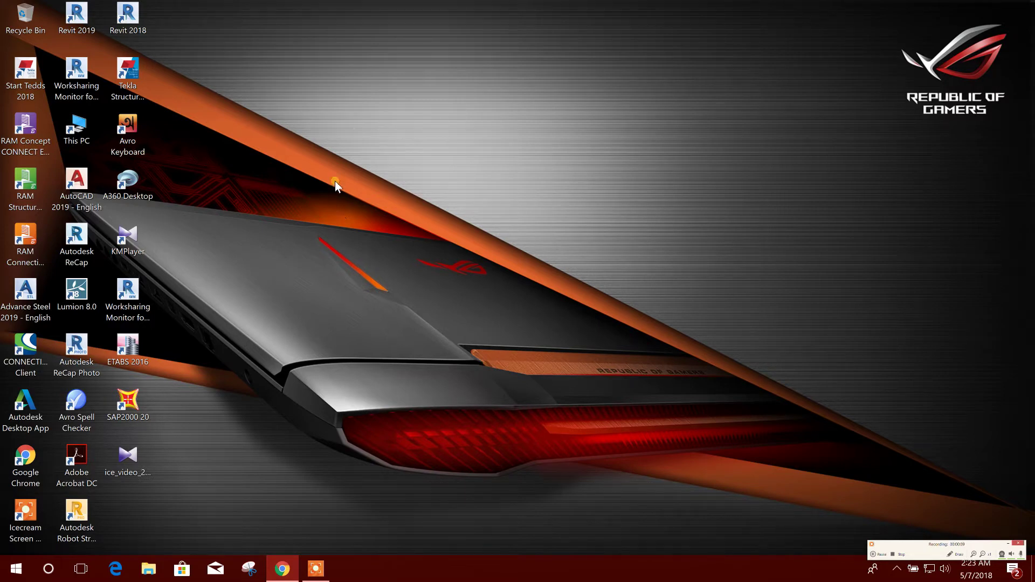
- Launch RAM Connection Standalone CE and bring up the Open dialog listing the Data folder examples
right_click(30, 237)
left_click(148, 236)
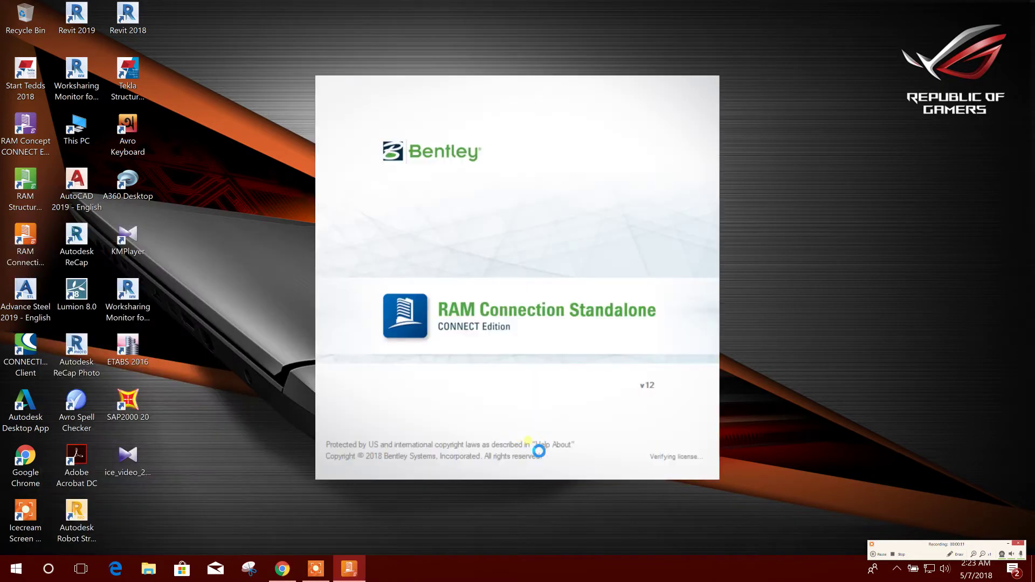
left_click(874, 555)
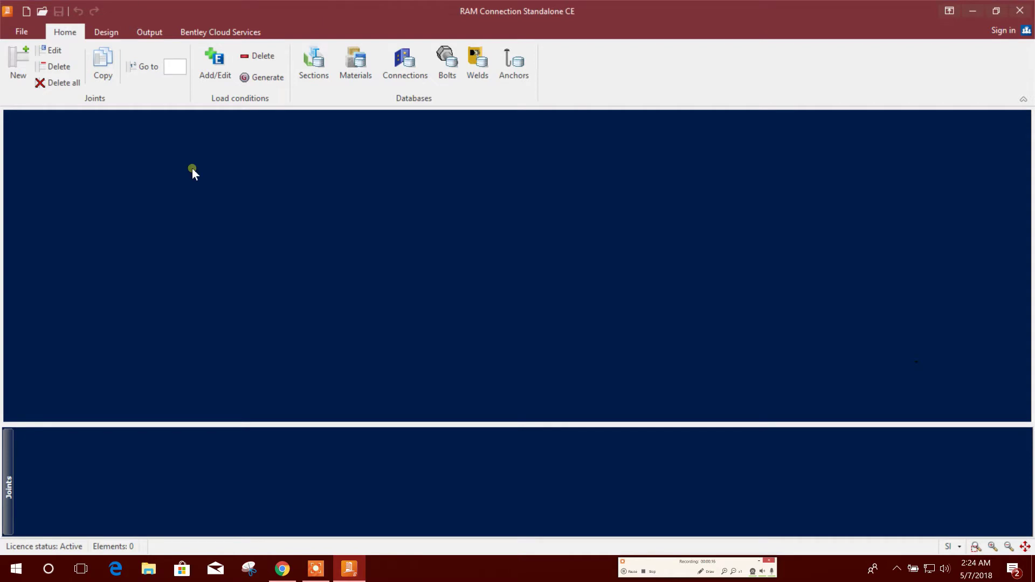
left_click(43, 11)
left_click_drag(468, 29, 531, 44)
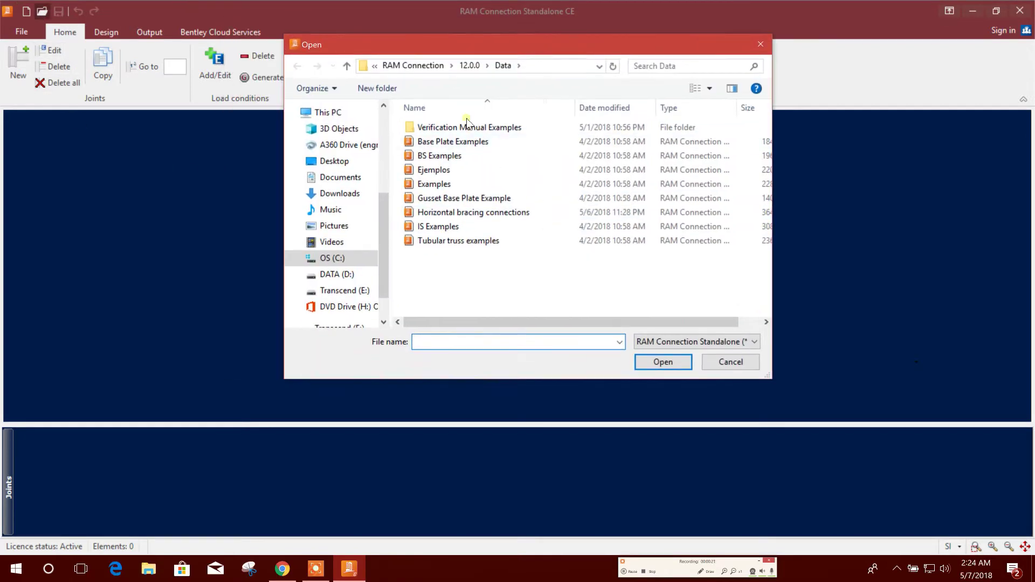
- Open the Gusset Base Plate Example file
left_click(474, 156)
left_click(473, 200)
left_click(663, 361)
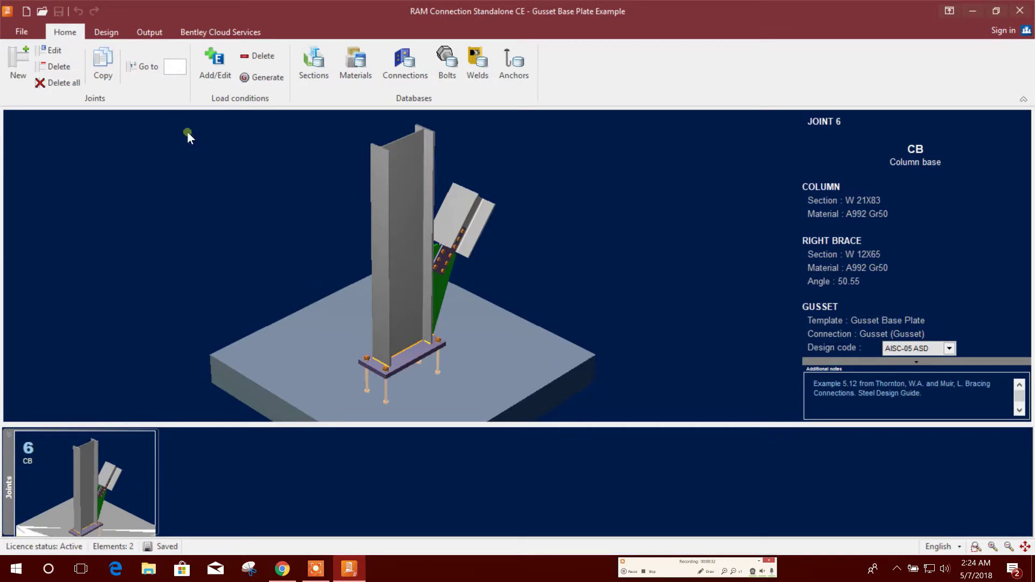
- Browse the example folders, then open the Examples file from the Data folder
left_click(41, 12)
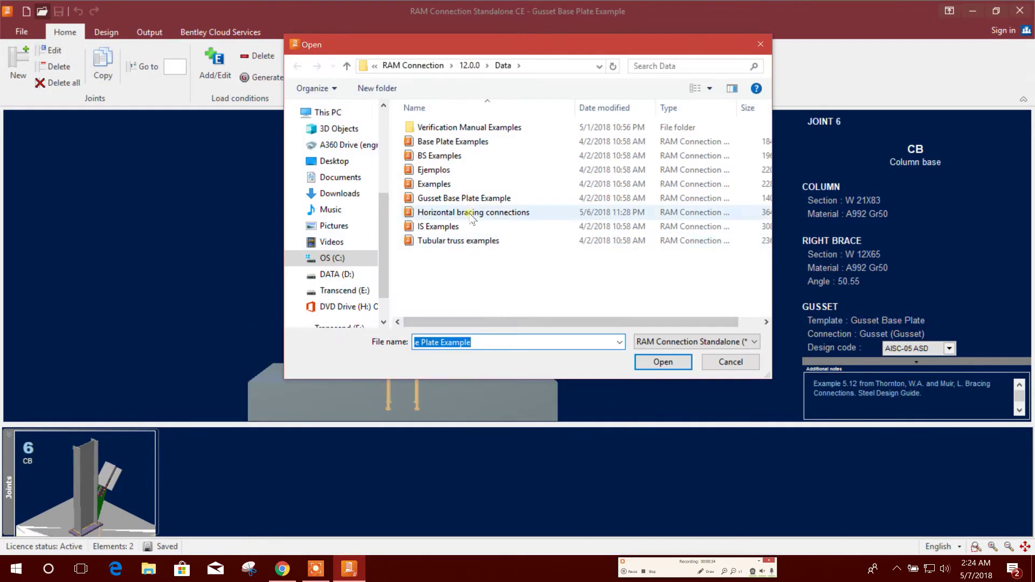
left_click(439, 156)
left_click(453, 141)
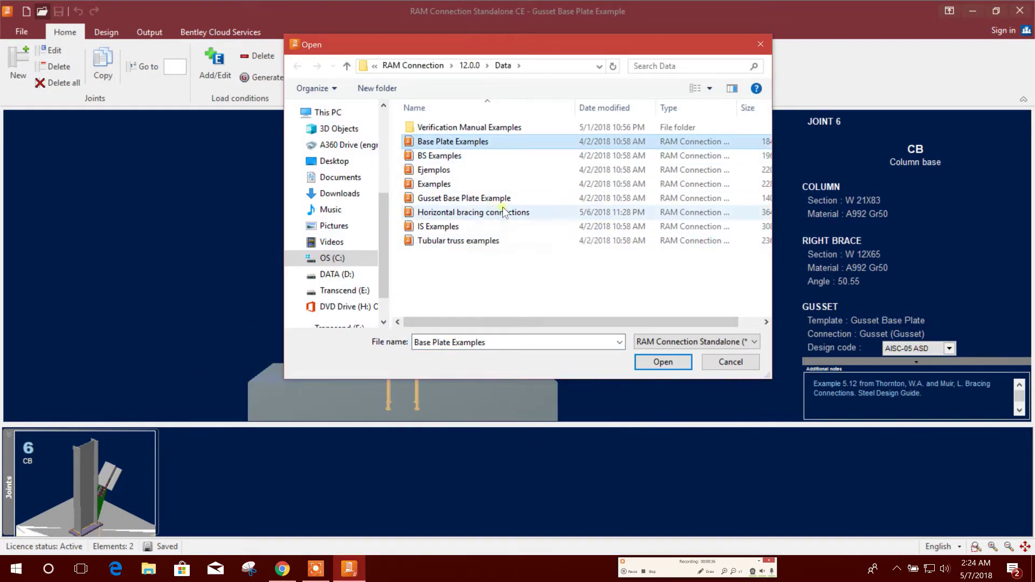
left_click(470, 216)
left_click(438, 226)
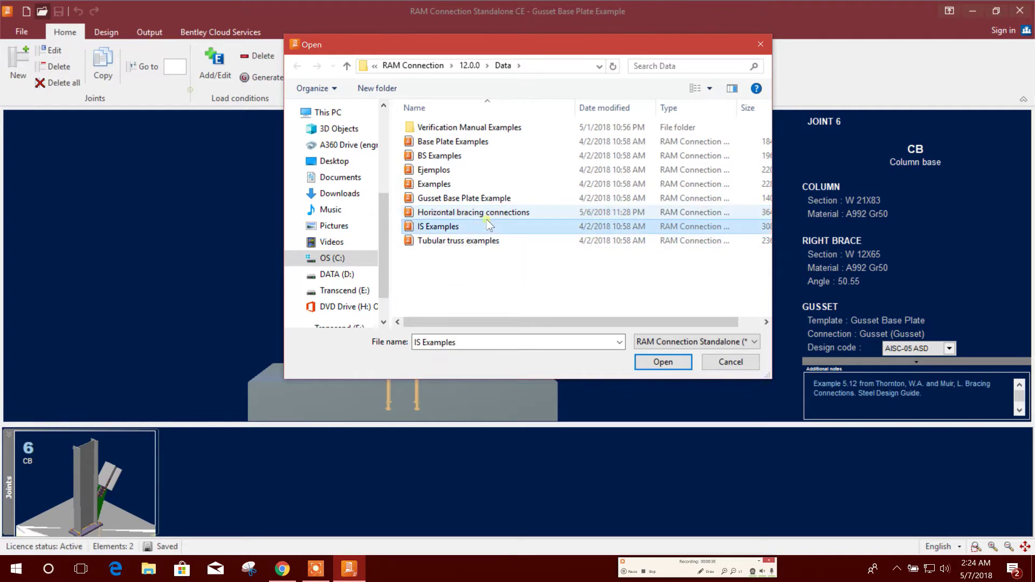
double_click(483, 128)
double_click(484, 128)
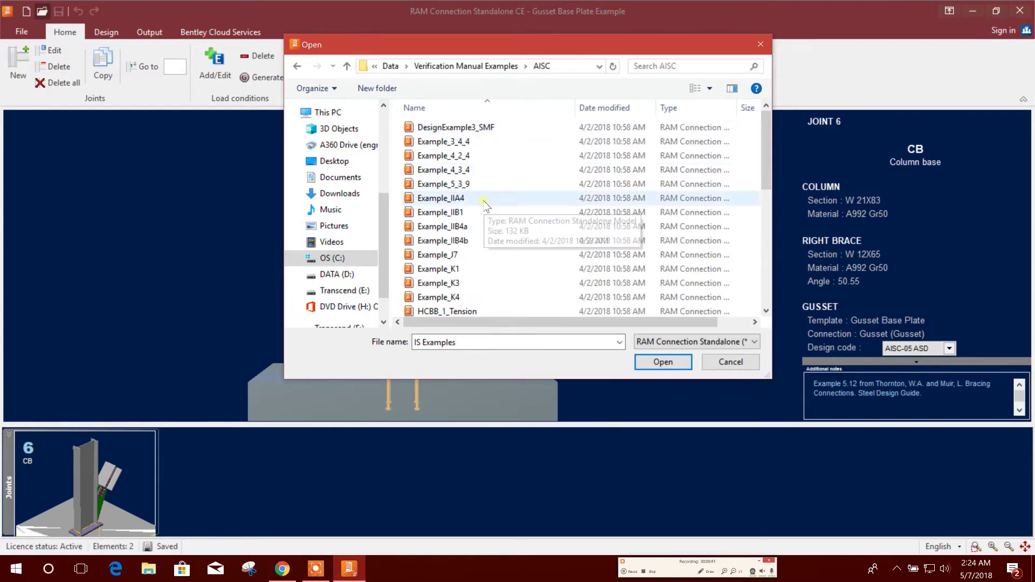
left_click(475, 66)
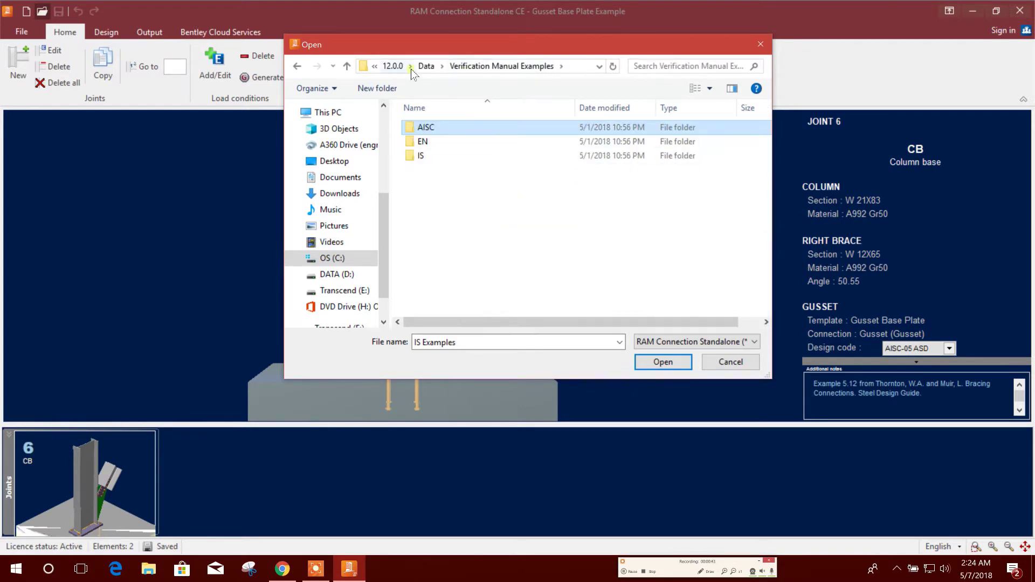
left_click(427, 65)
left_click(438, 184)
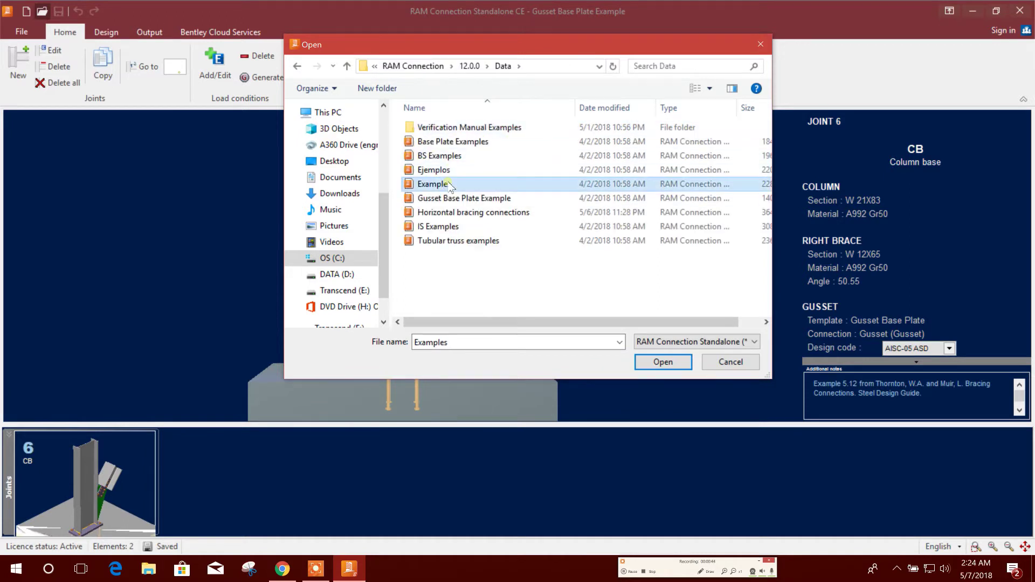
left_click(663, 361)
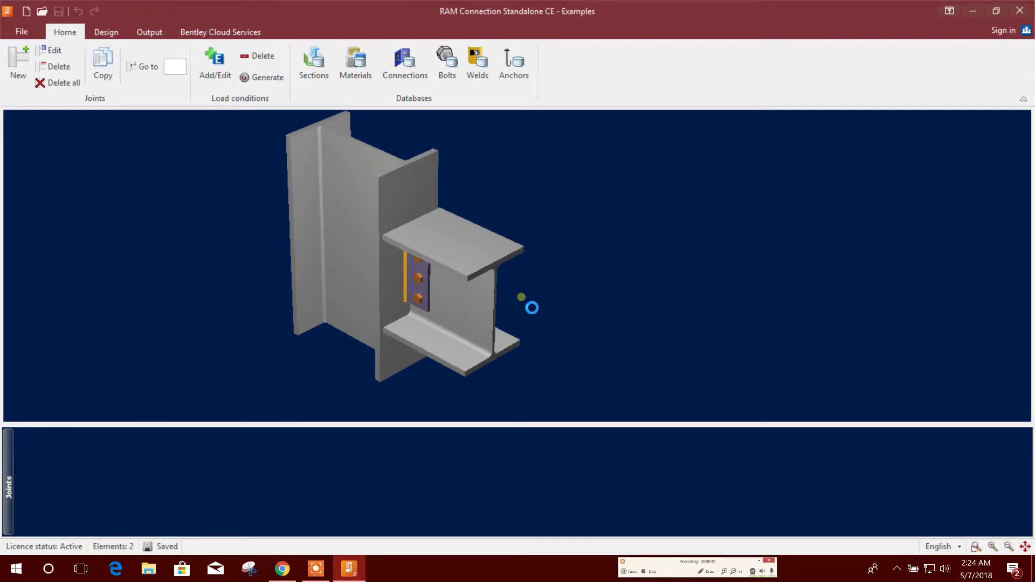
- Display joint 5, the CBB gusset connection, and orbit the 3-D view to inspect it
left_click(663, 474)
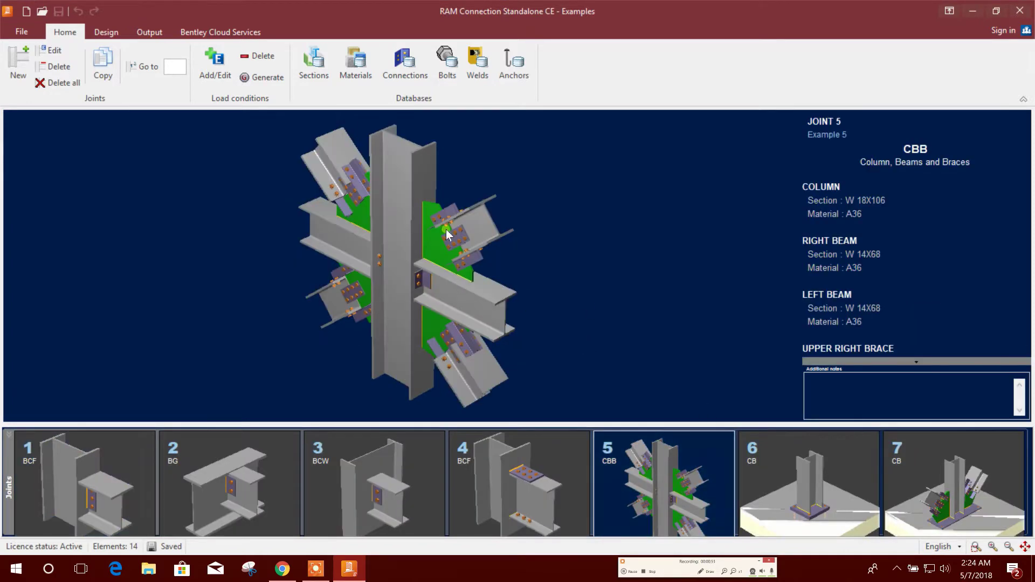
left_click_drag(447, 233, 511, 215)
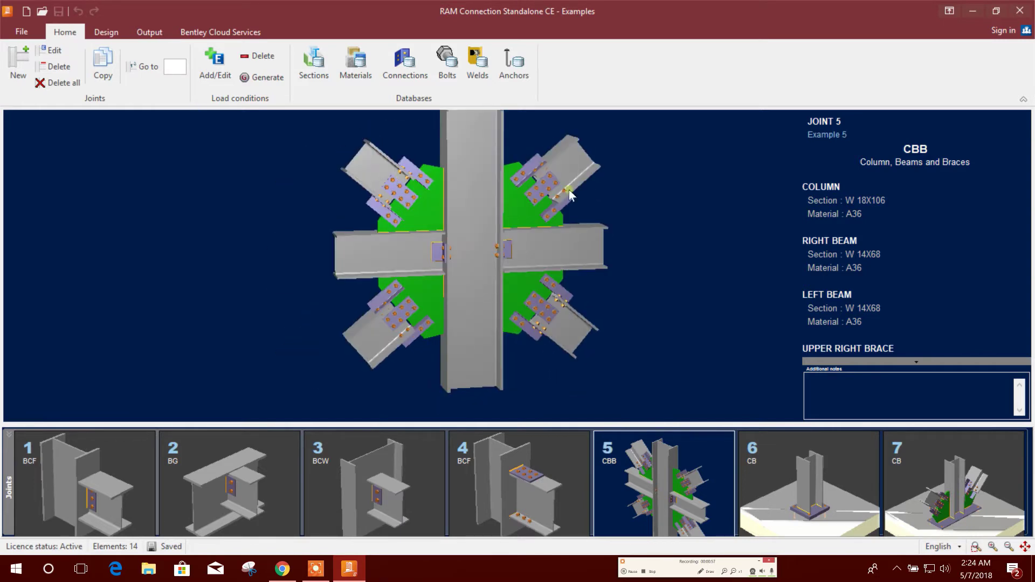
left_click_drag(599, 309, 604, 300)
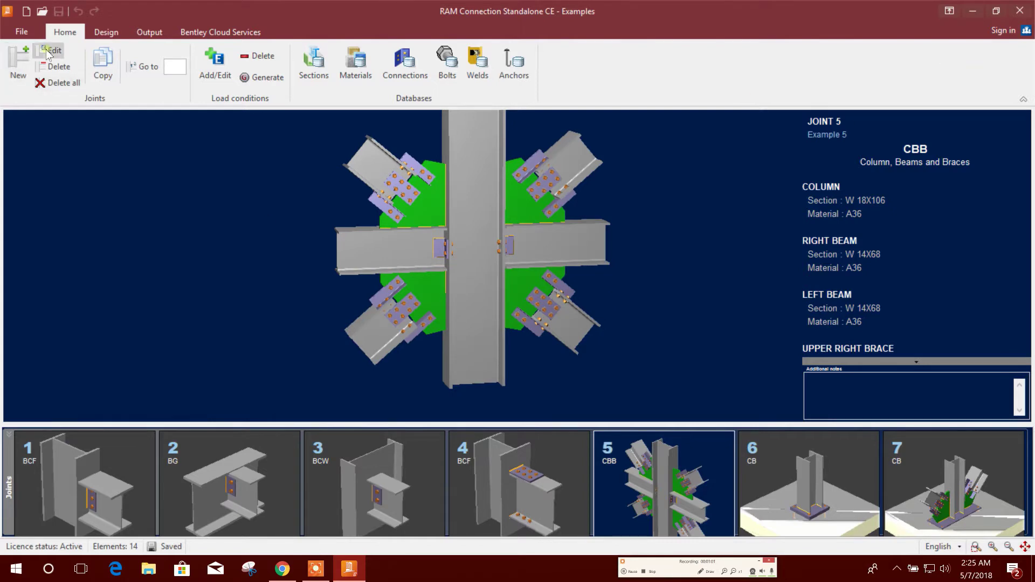
- Start a new file and define a new joint of type CBB
left_click(30, 18)
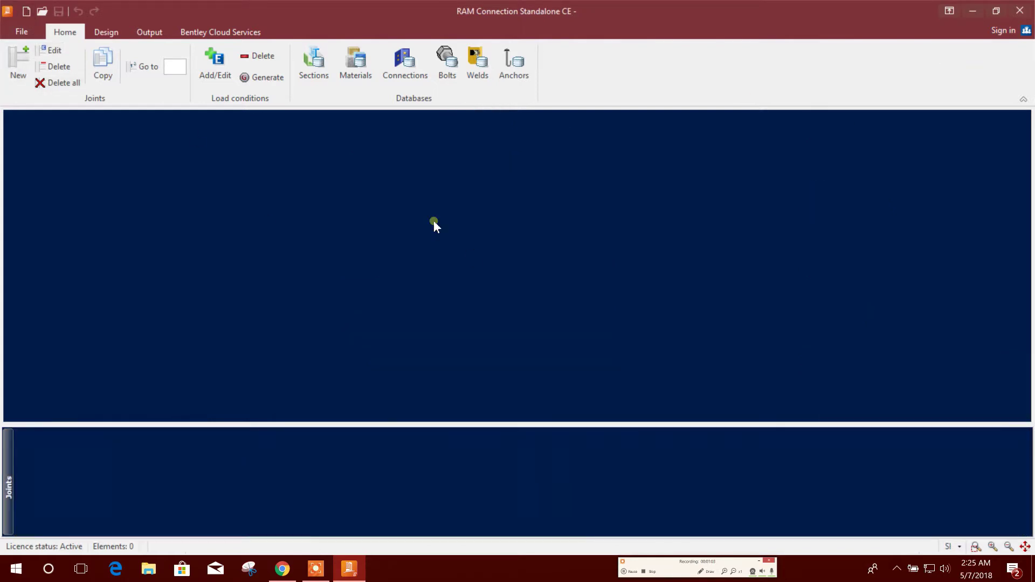
left_click(18, 63)
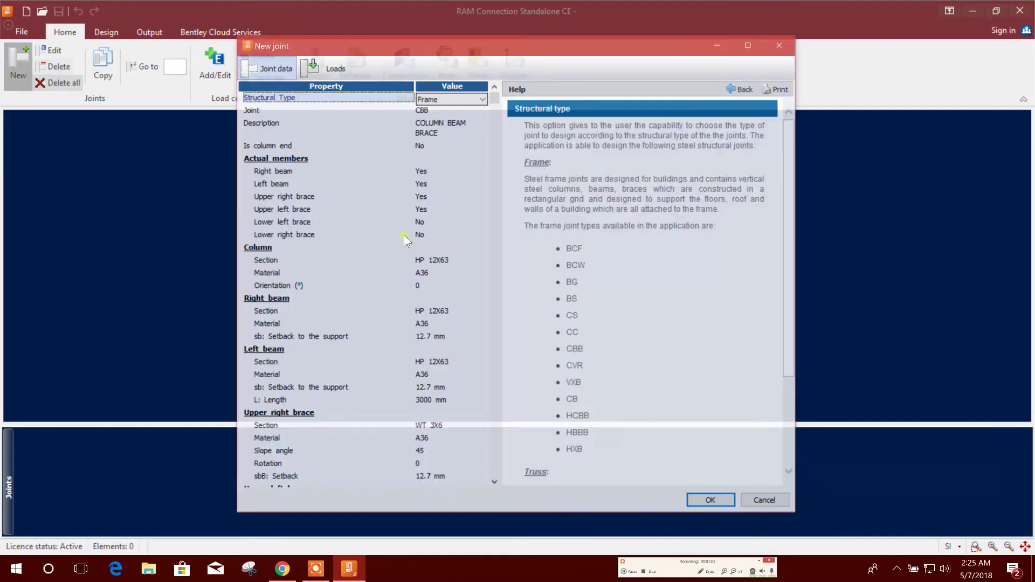
left_click(455, 114)
left_click(461, 109)
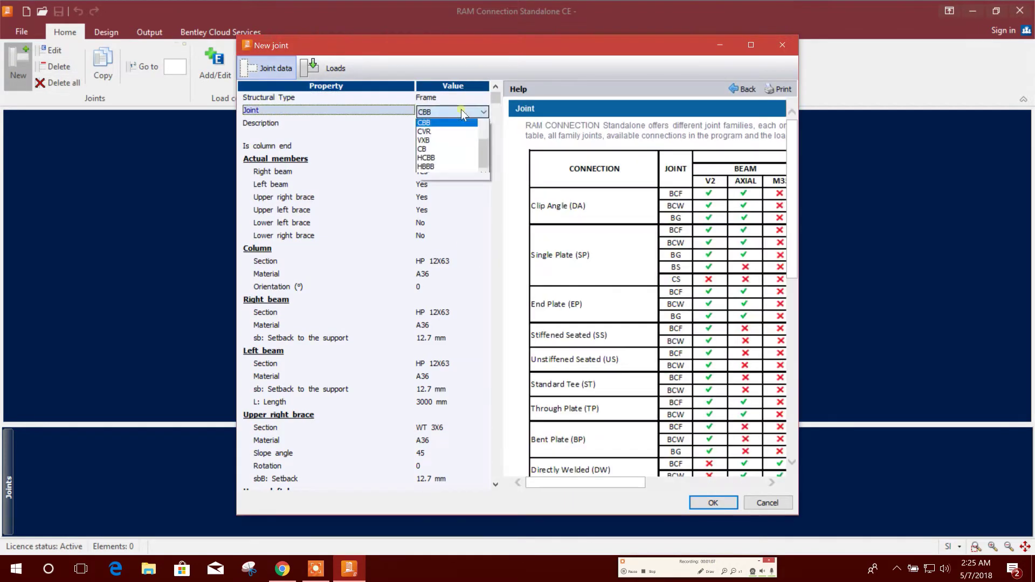
left_click(449, 134)
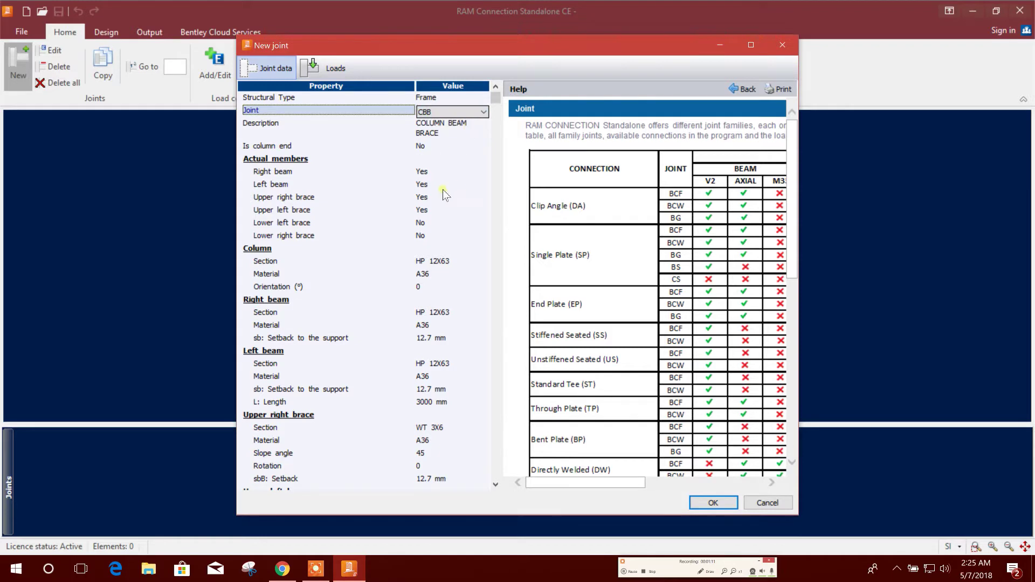
- Review the beam, brace and section settings (HP 12X63, WT 3X6), then create the joint
left_click(450, 171)
left_click(456, 210)
left_click(426, 224)
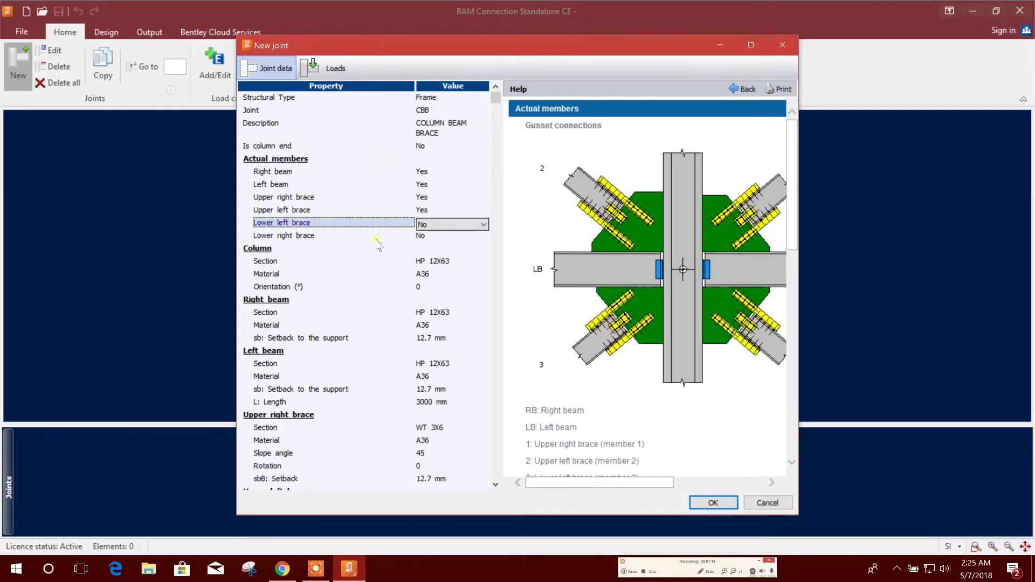
left_click(430, 237)
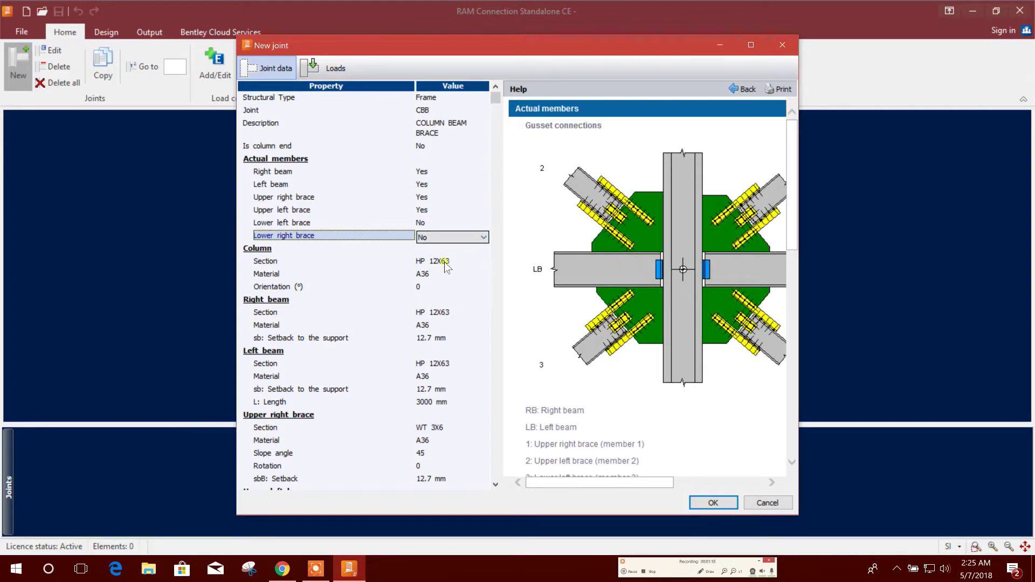
scroll(450, 312, "down", 2)
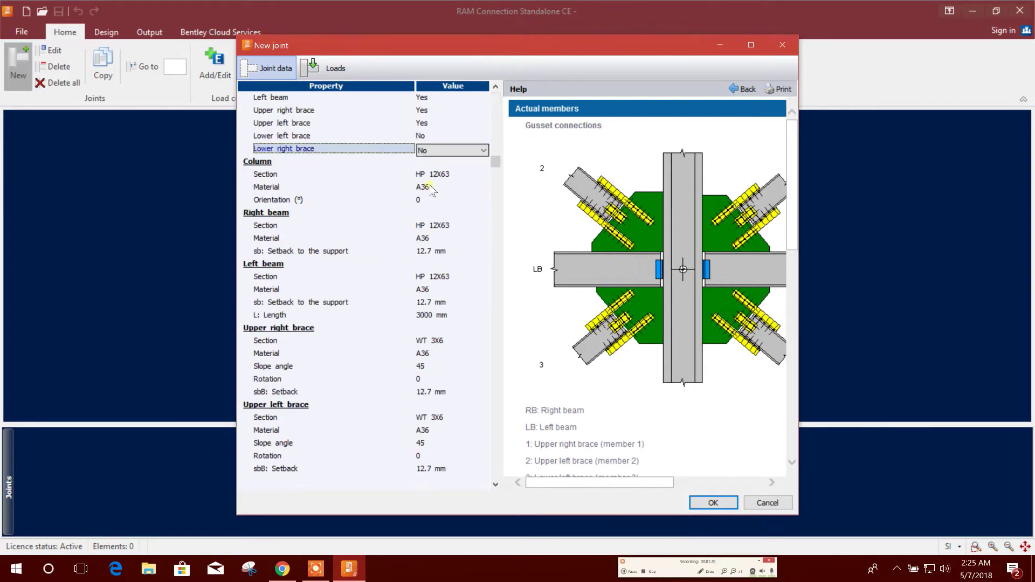
left_click(455, 174)
left_click(461, 227)
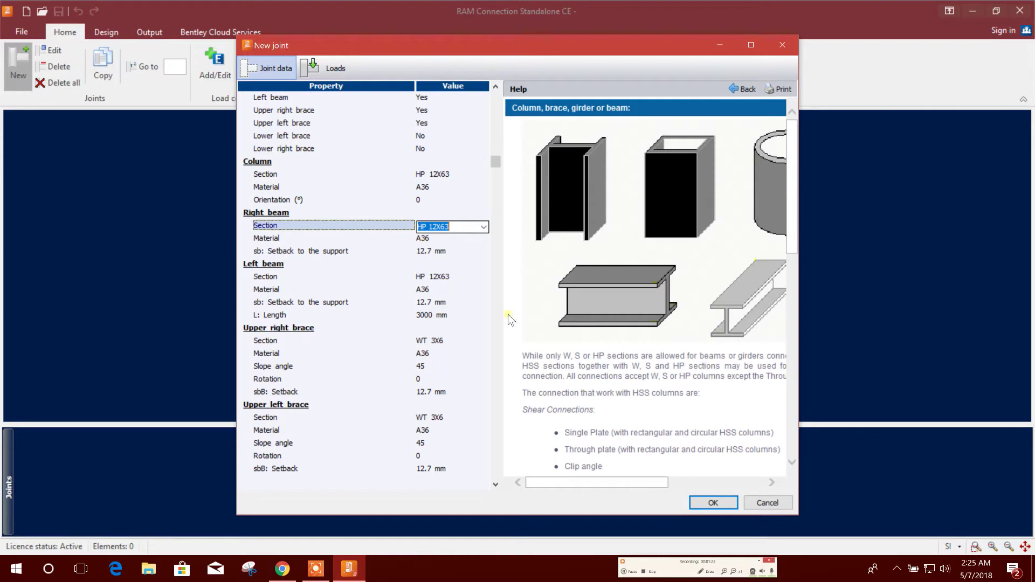
left_click(452, 342)
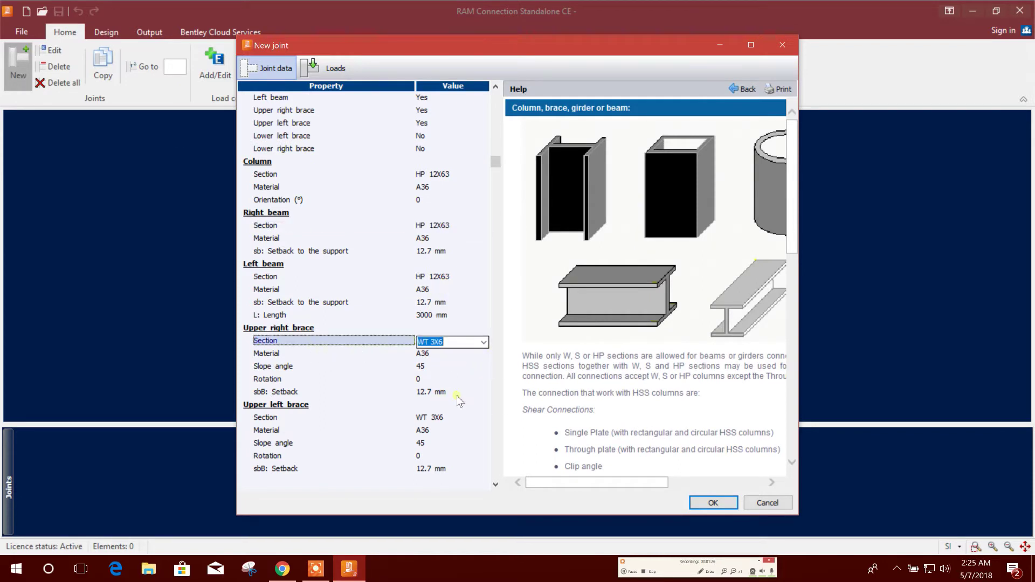
left_click(713, 502)
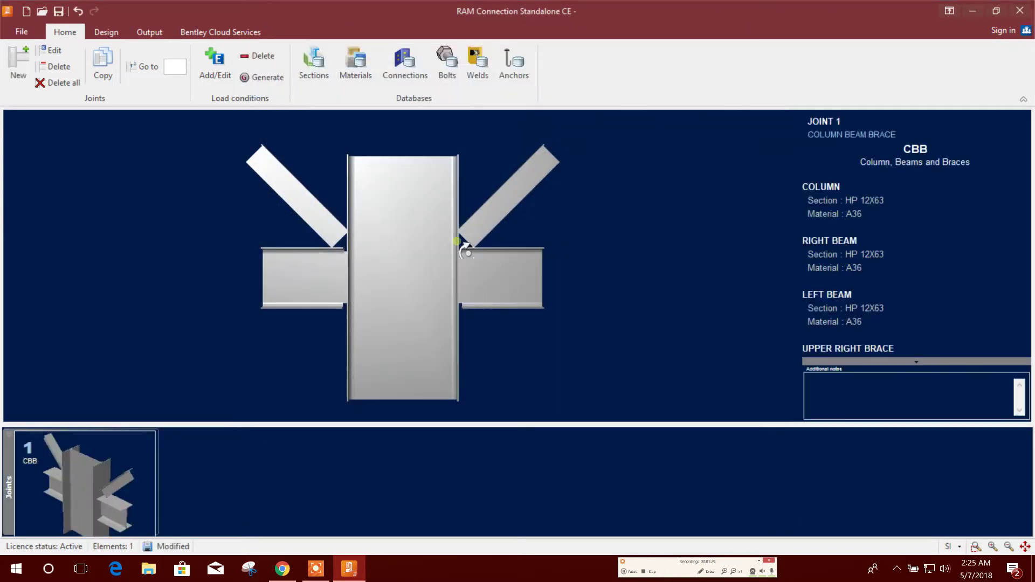
left_click_drag(464, 251, 422, 235)
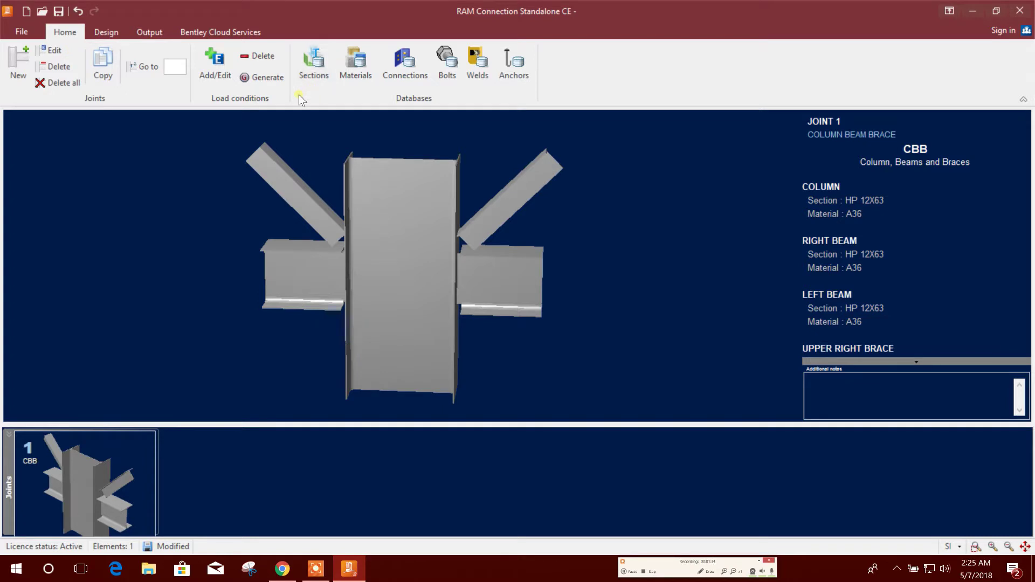
- In the Sections database, add a USER table named UB with section type UB.leo
left_click(314, 67)
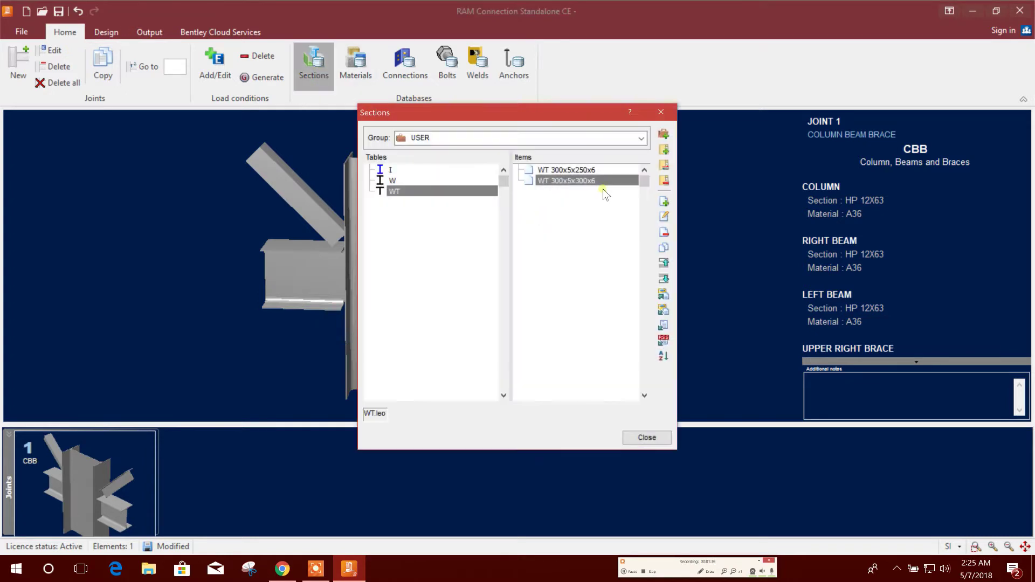
left_click(664, 150)
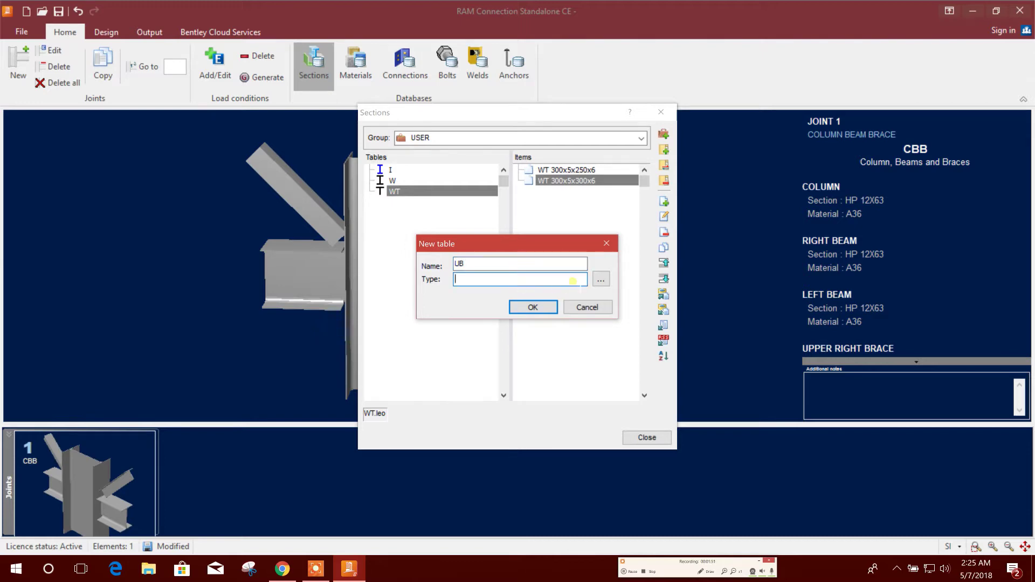
left_click(600, 281)
left_click(615, 203)
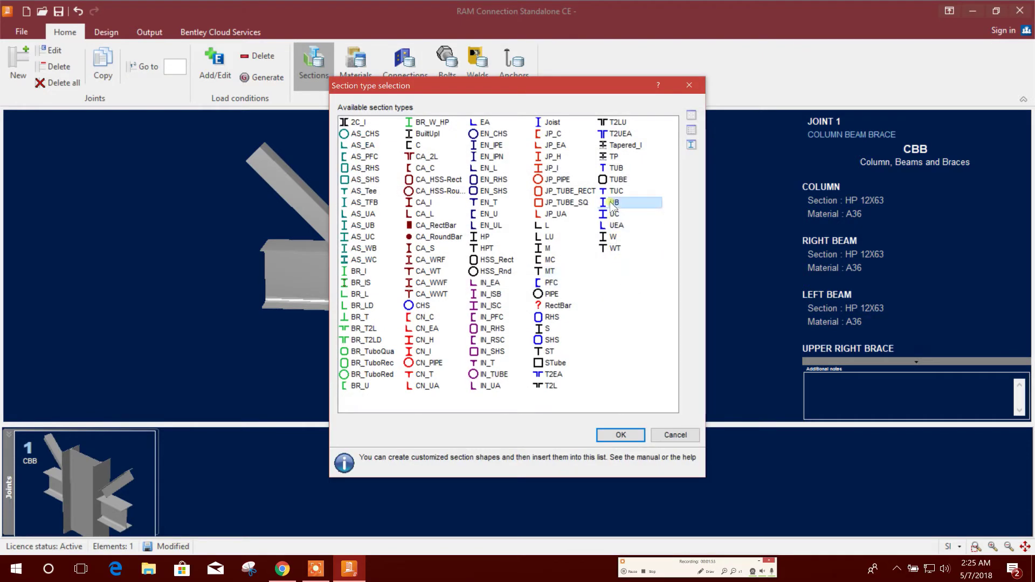
left_click(621, 435)
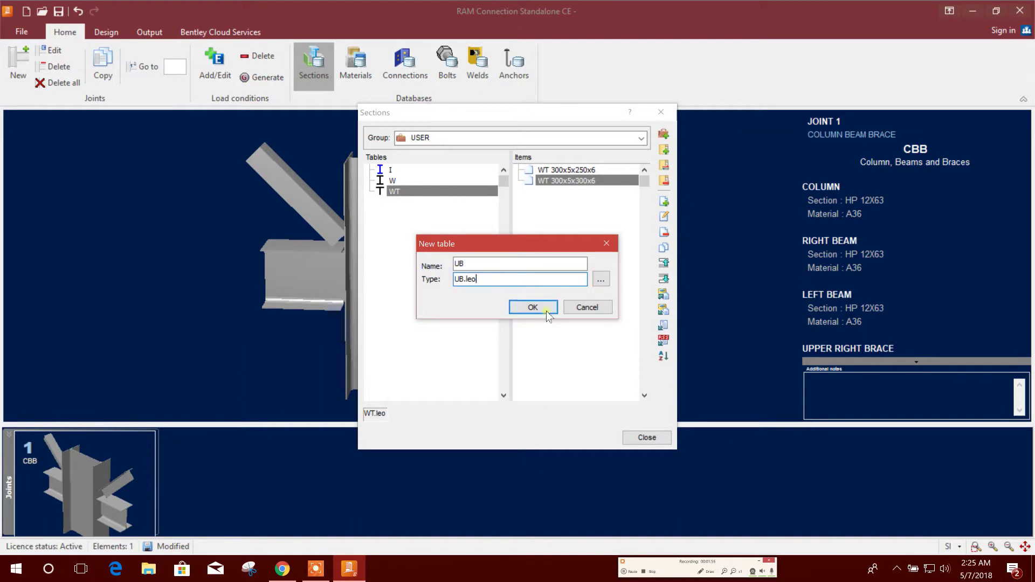
left_click(529, 305)
- Start a new section in the UB table with SI units, named UB 300x5x250x6
left_click(664, 201)
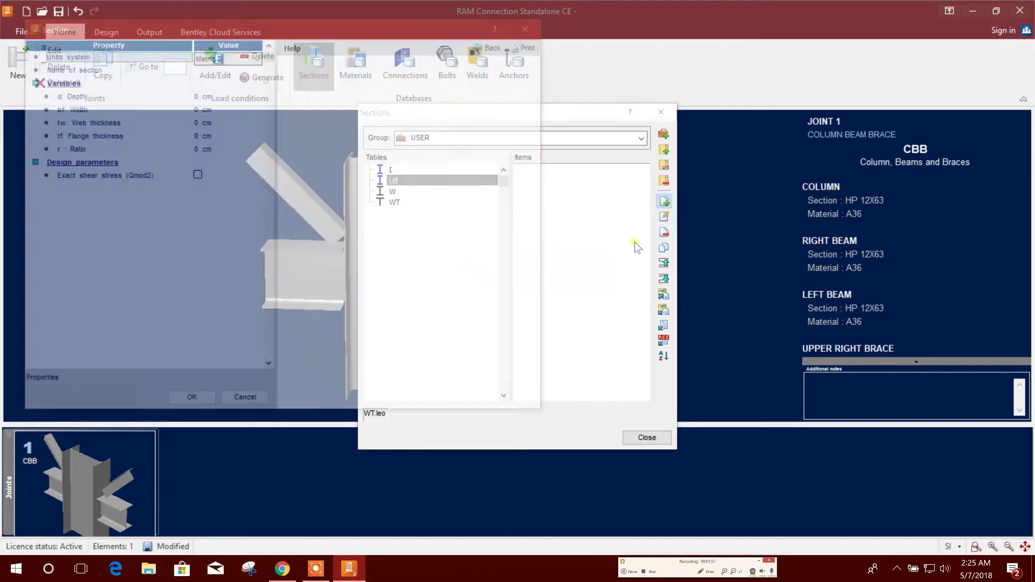
left_click(237, 58)
left_click(217, 86)
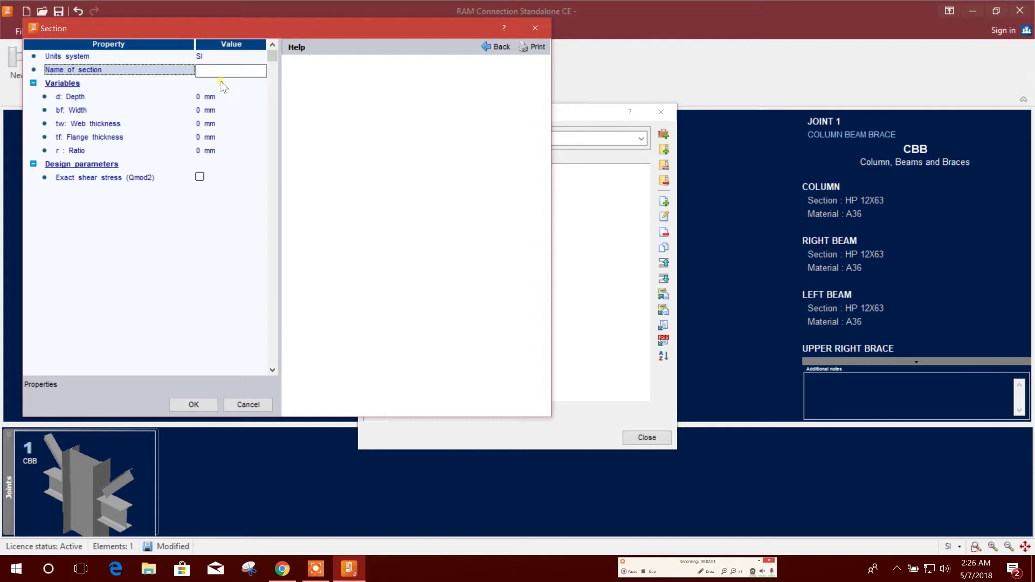
type("UB 300x5x250x6")
- Enter depth 300, width 5, web 250 and flange 6 mm, and save the section
left_click(210, 97)
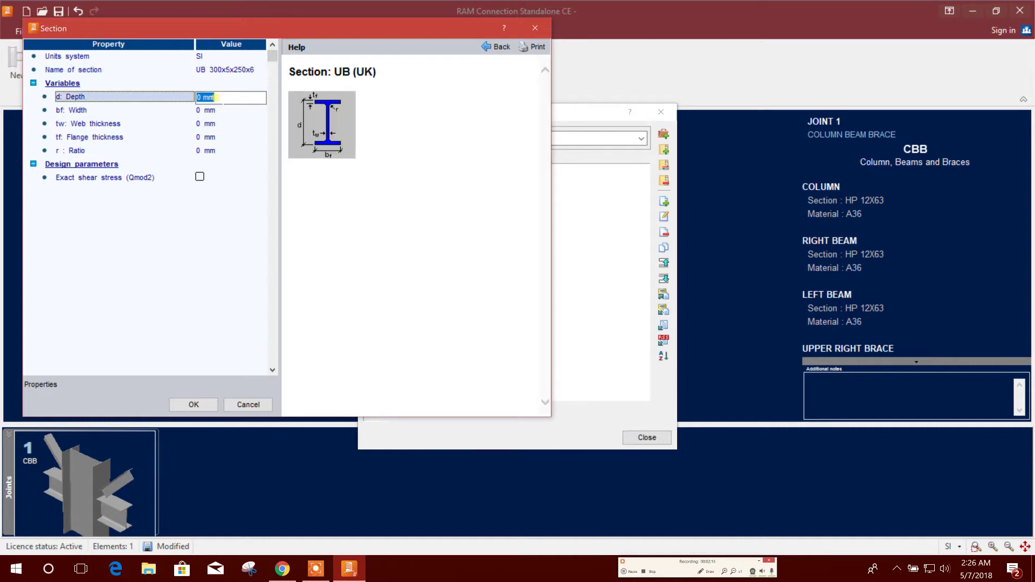
type("300")
left_click(218, 111)
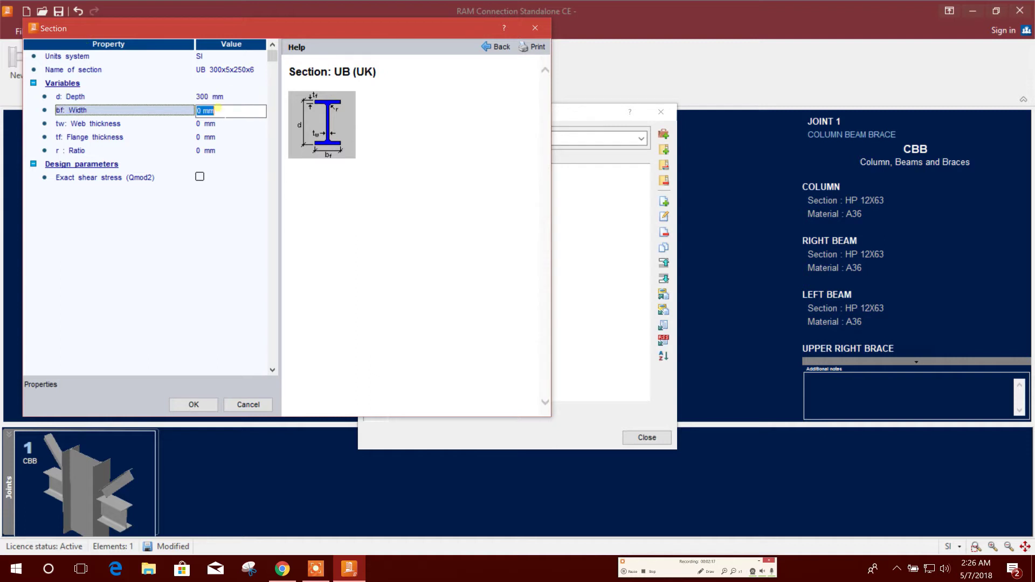
type("5")
left_click(226, 123)
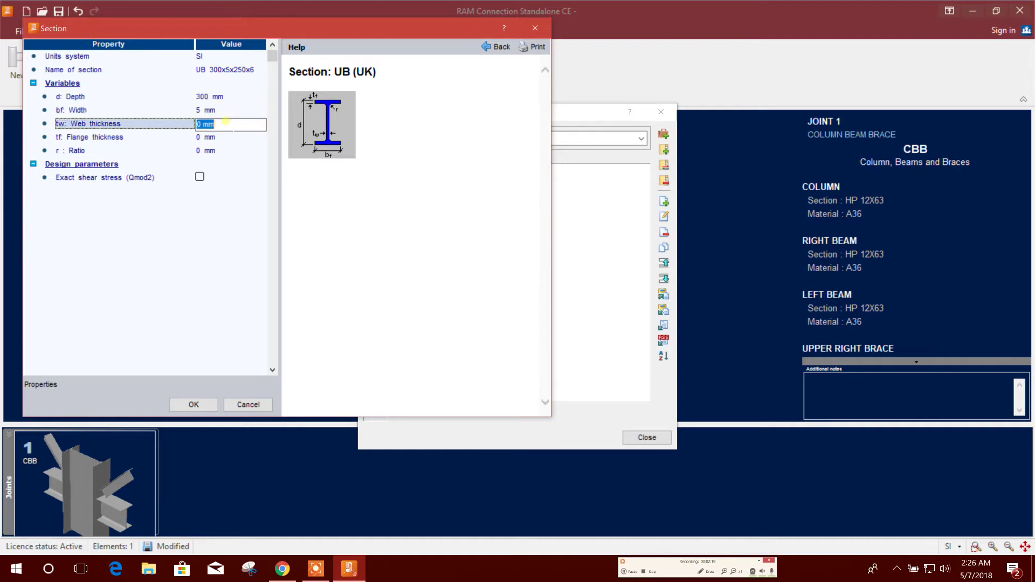
type("250")
left_click(237, 141)
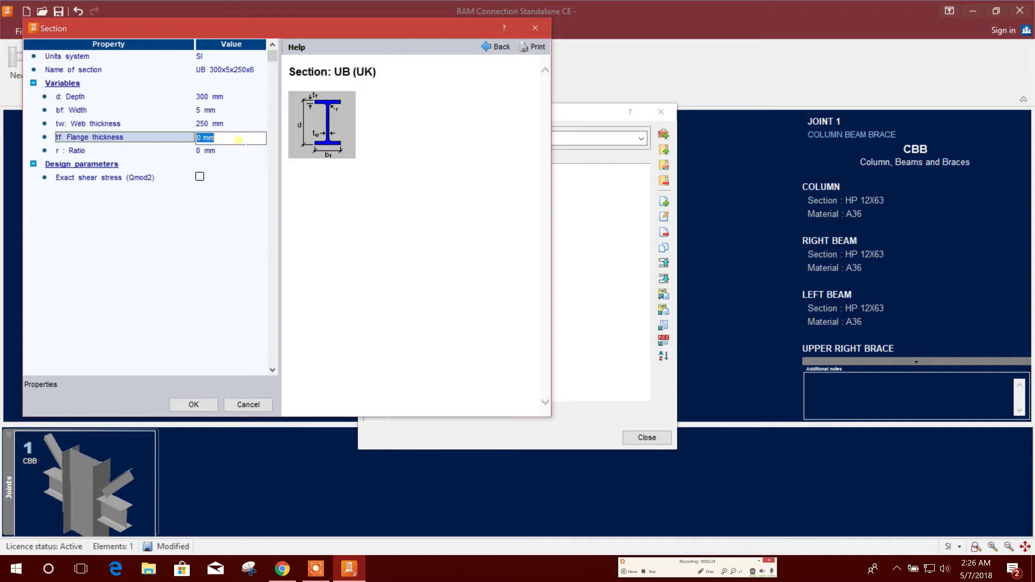
type("6")
left_click(204, 405)
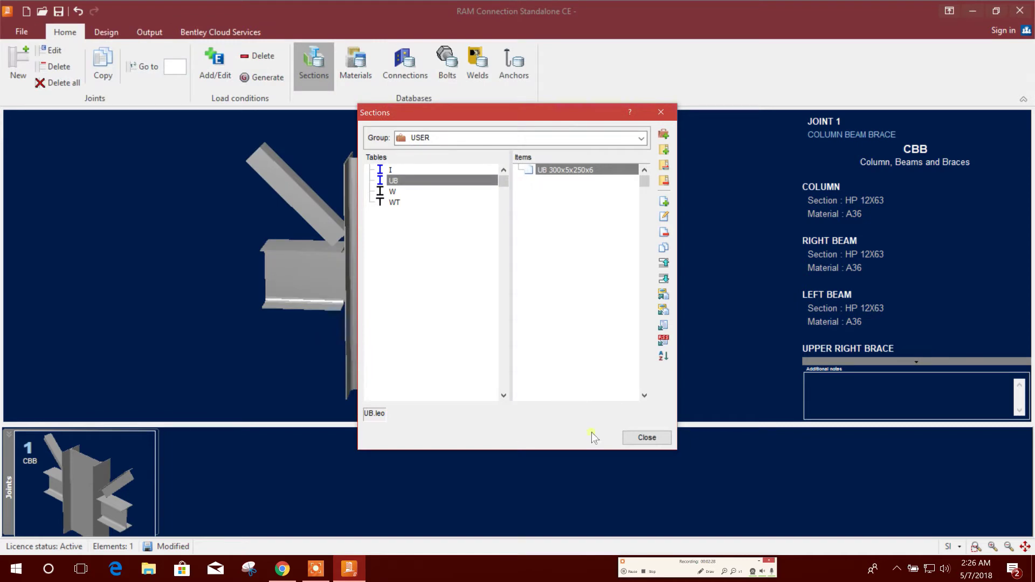
- Close the Sections database, reopen it to review the WT table's sections, then close it again
left_click(647, 438)
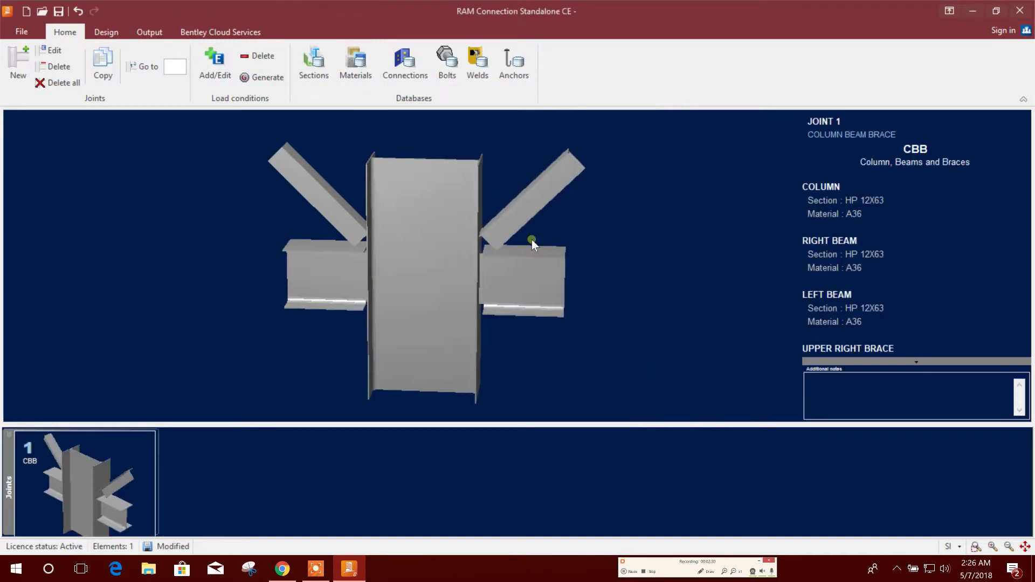
left_click_drag(532, 244, 507, 237)
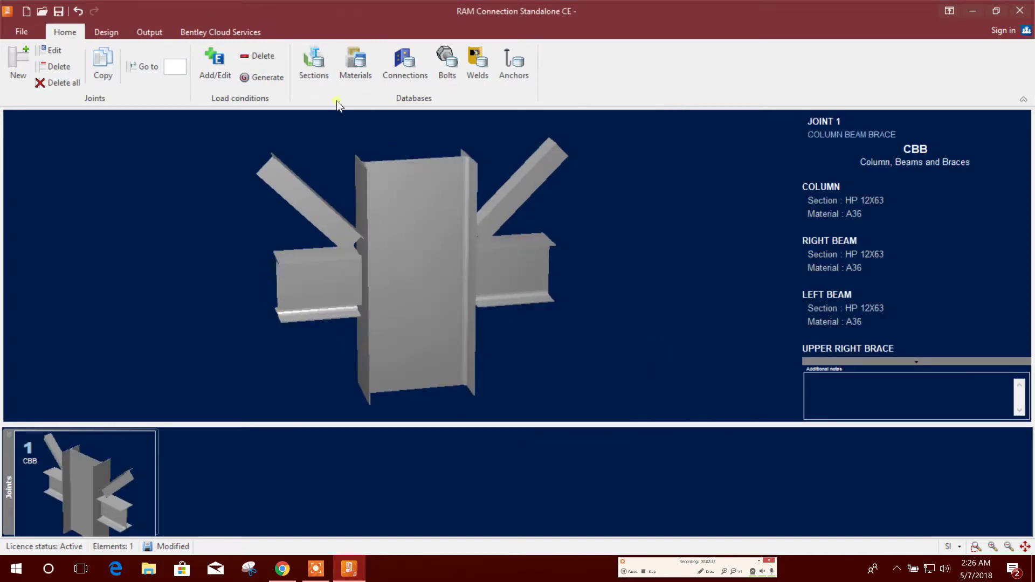
left_click(314, 64)
left_click(415, 203)
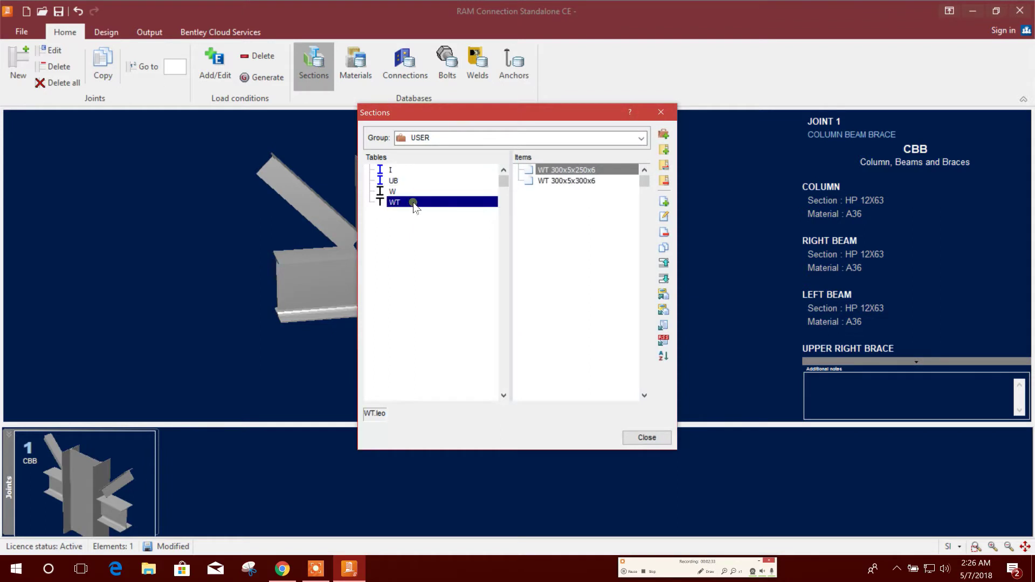
left_click(575, 182)
left_click(574, 170)
left_click(647, 438)
left_click(538, 322)
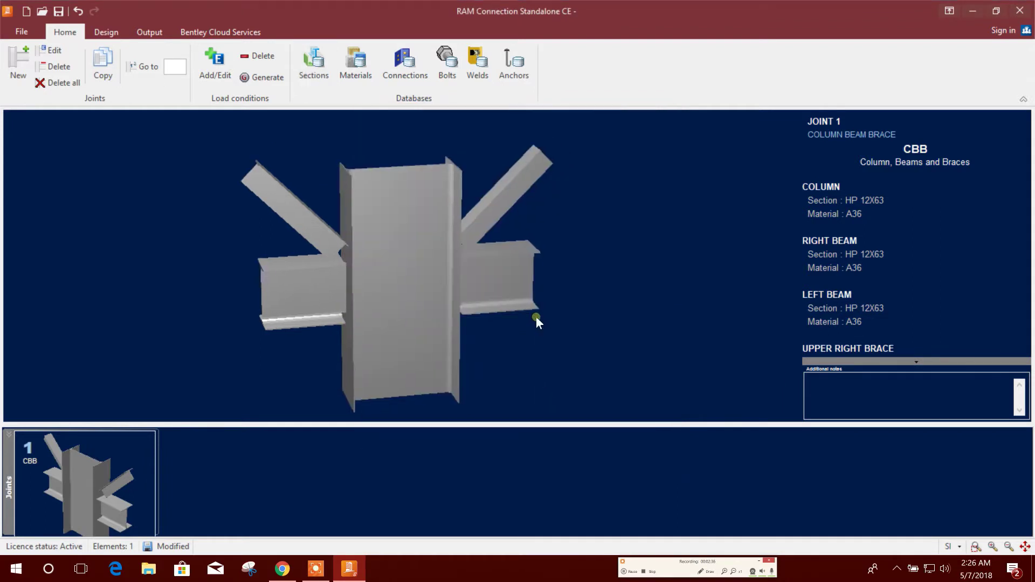
left_click_drag(538, 322, 532, 318)
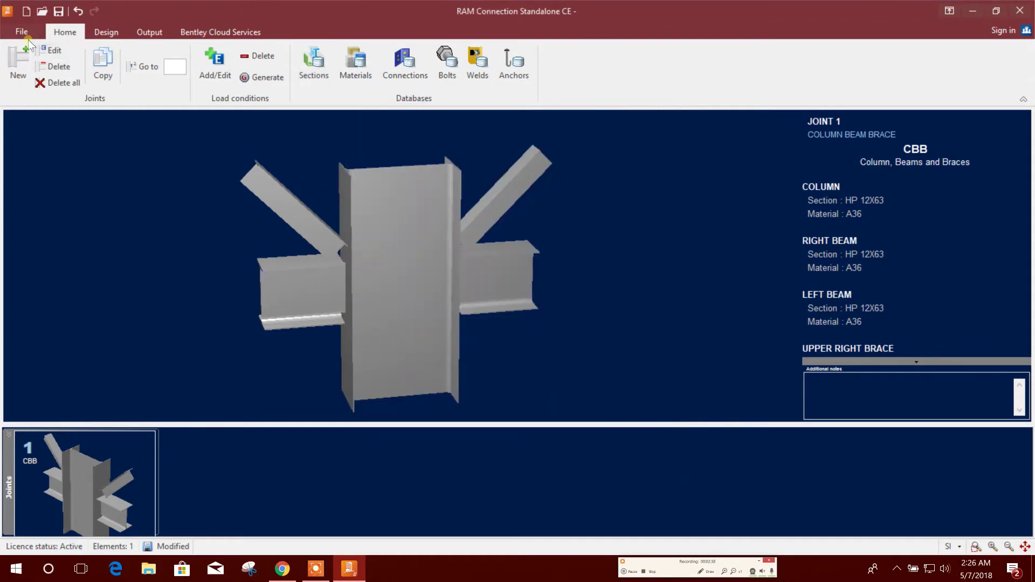
- Change the upper right and upper left brace sections of joint 1 to WT 300x5x300x6
left_click(51, 51)
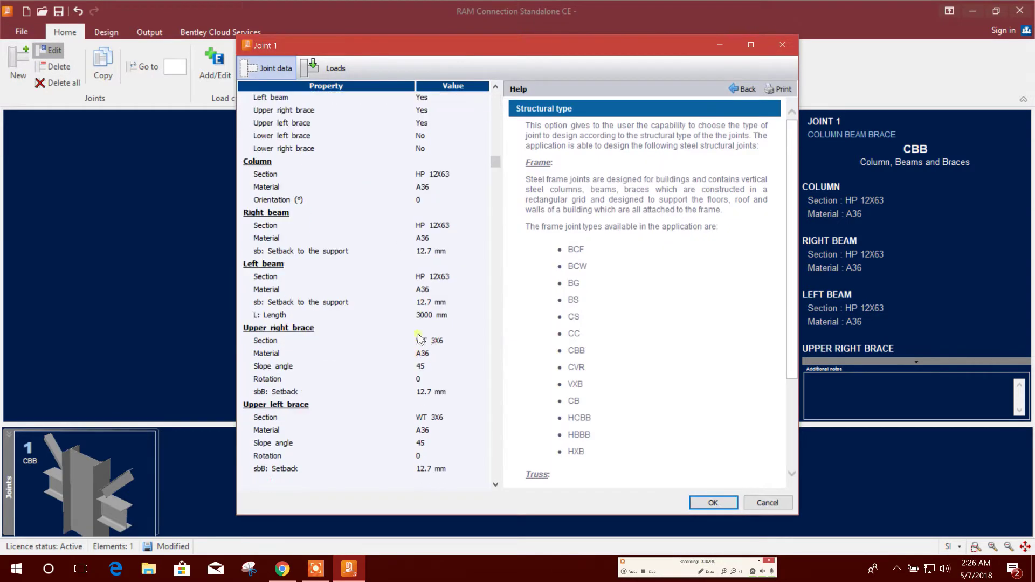
scroll(421, 340, "down", 3)
left_click(441, 227)
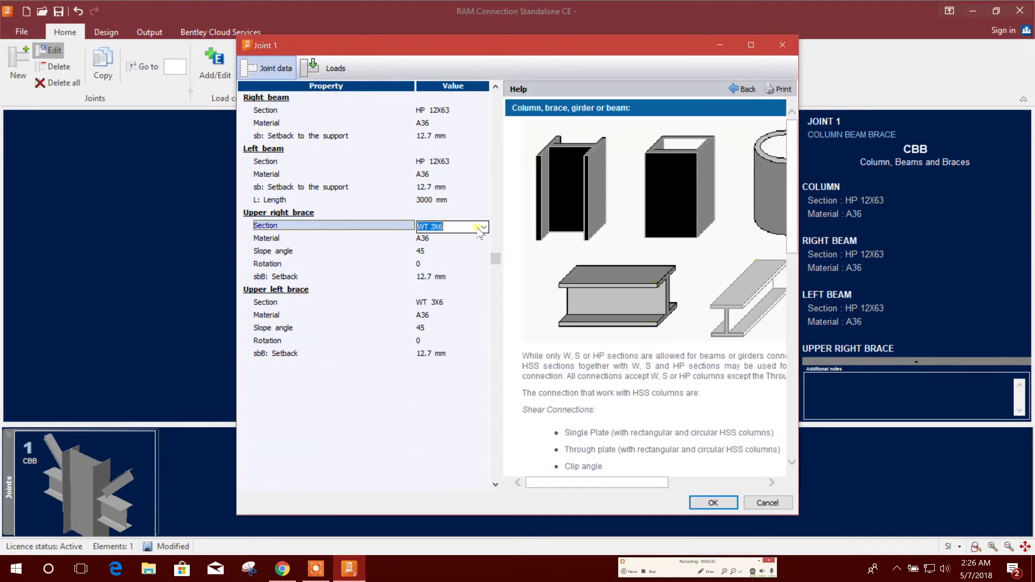
left_click(483, 228)
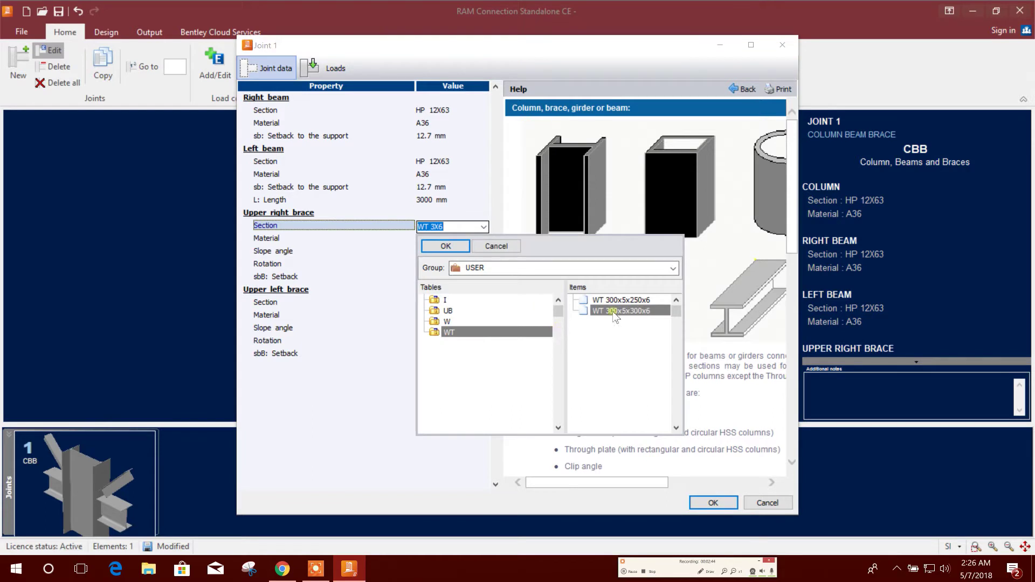
left_click(446, 246)
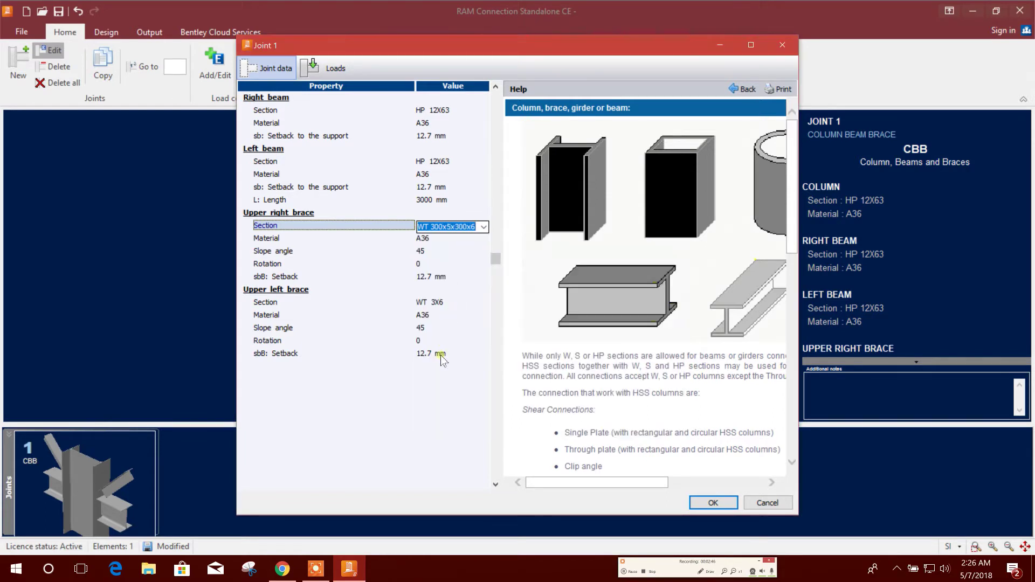
left_click(451, 303)
left_click(483, 304)
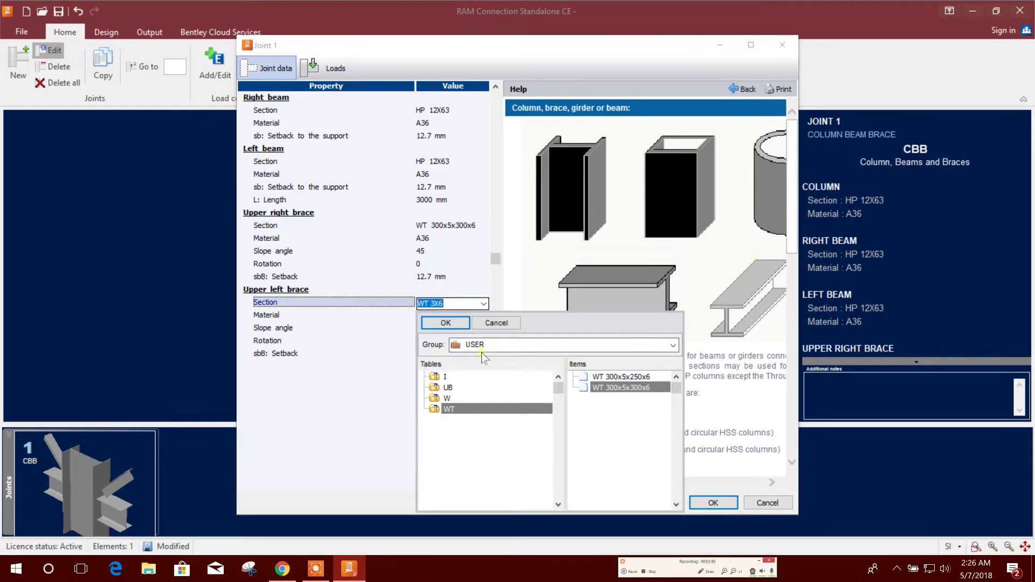
left_click(454, 325)
left_click(713, 502)
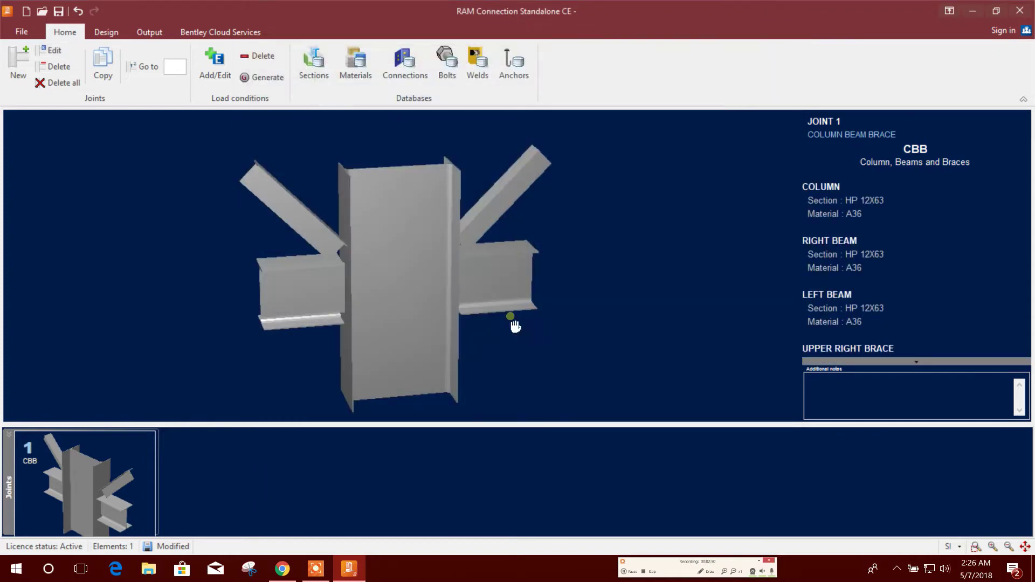
left_click_drag(512, 319, 490, 305)
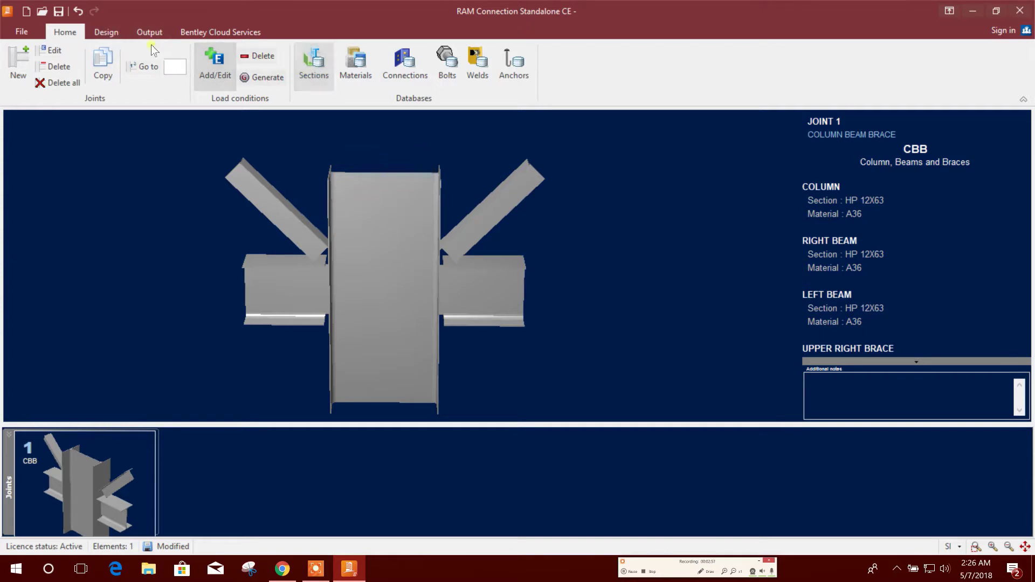
- Assign the CBB_DW gusset connection to joint 1 and orbit to view the gusset plates and bolts
left_click(106, 32)
left_click(148, 77)
mouse_move(156, 115)
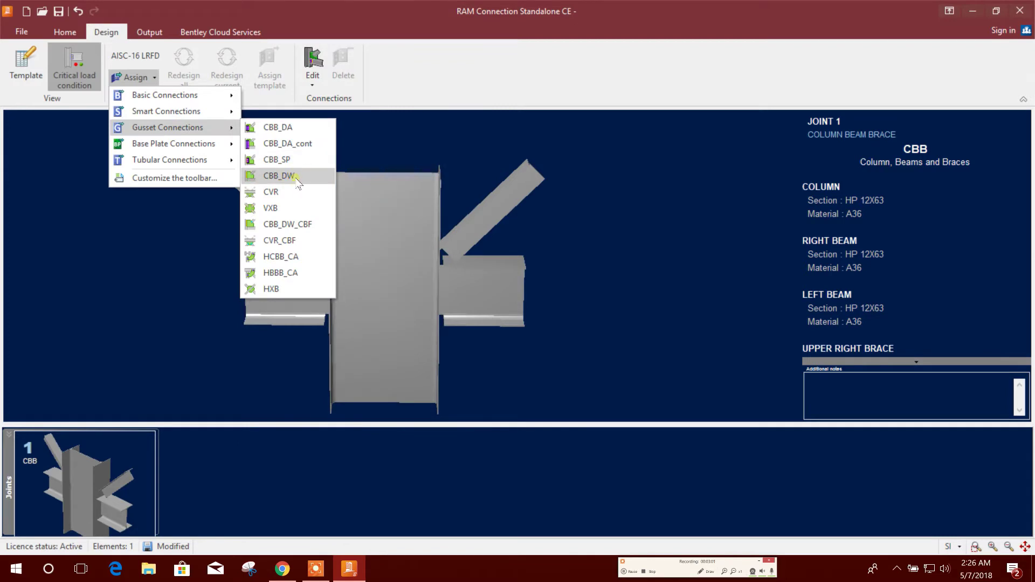
left_click(296, 181)
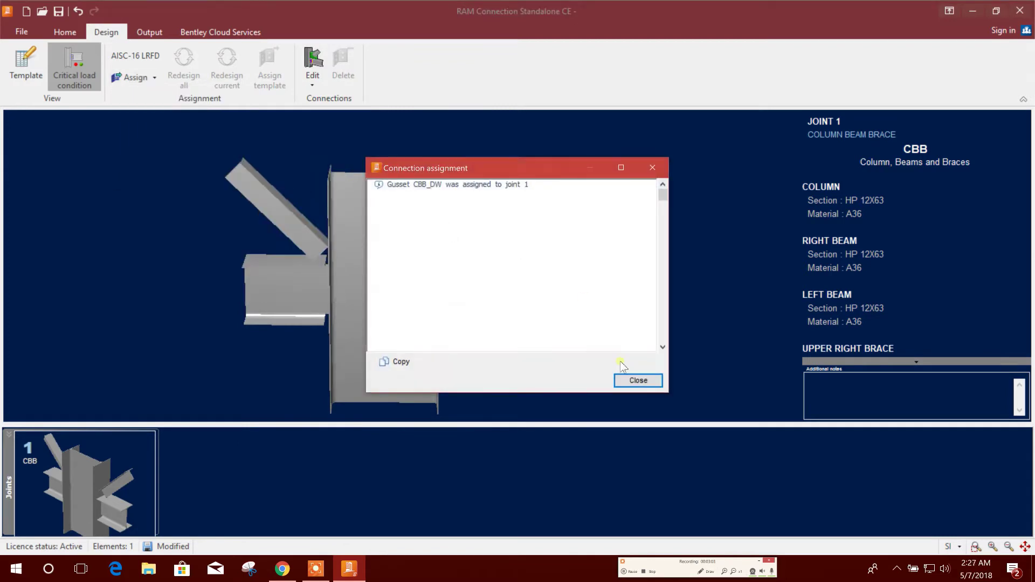
left_click(626, 379)
left_click_drag(566, 338, 500, 291)
left_click_drag(548, 239, 555, 272)
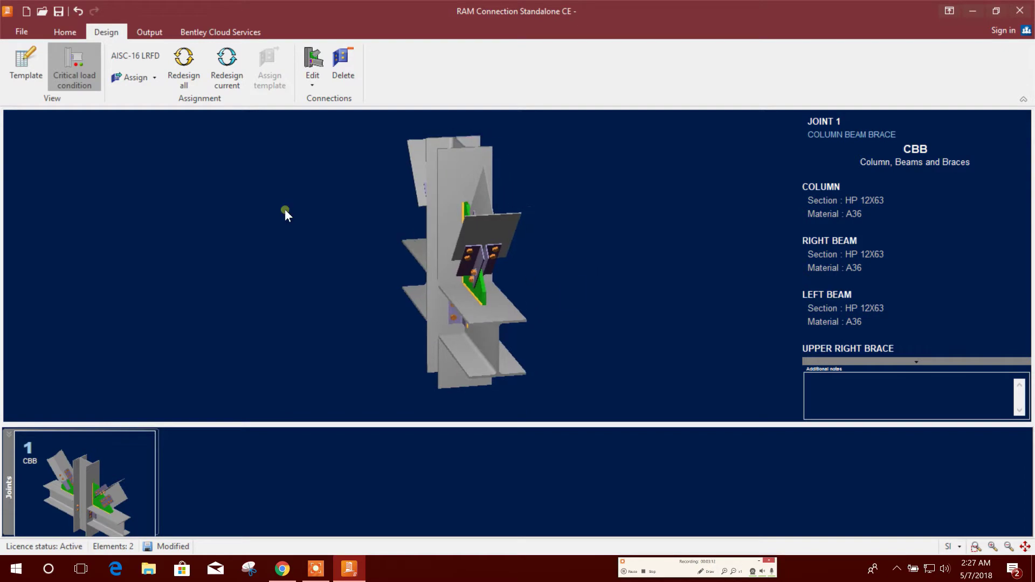
left_click(64, 32)
- Set the rotation of both upper braces to 90 and orbit the joint to a front elevation
left_click(51, 50)
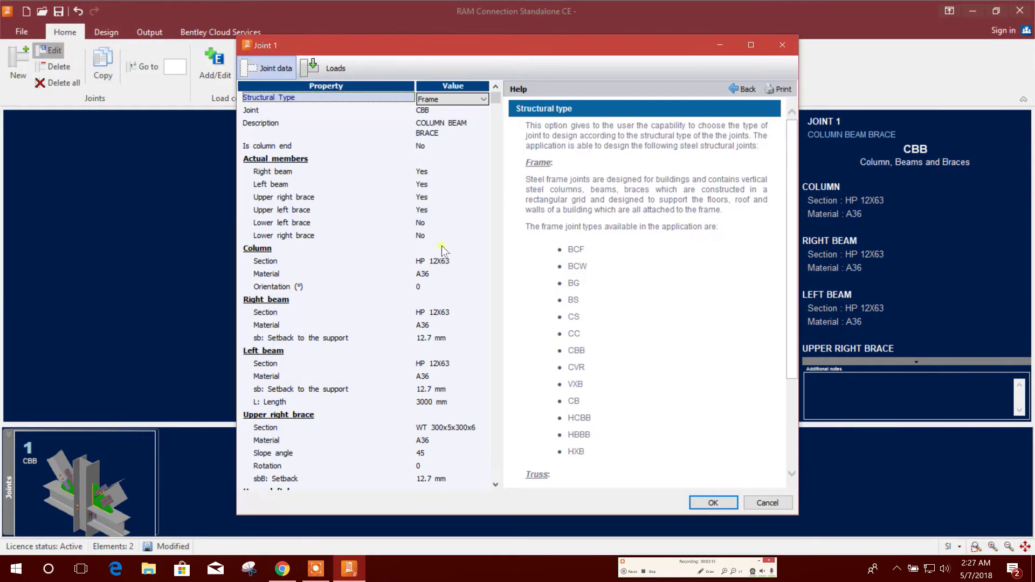
scroll(402, 394, "down", 3)
left_click(430, 329)
left_click(427, 341)
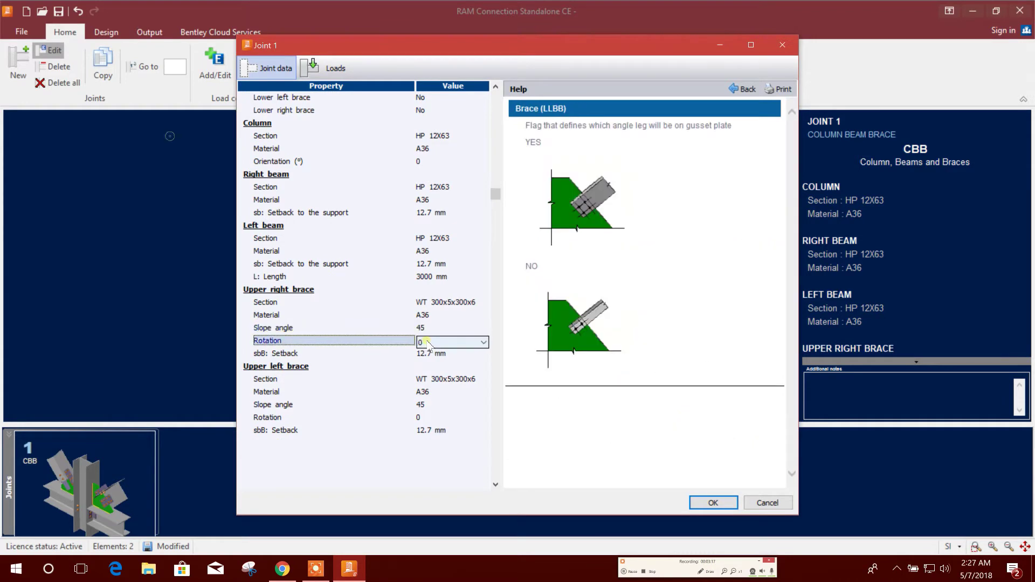
left_click(432, 343)
left_click(445, 364)
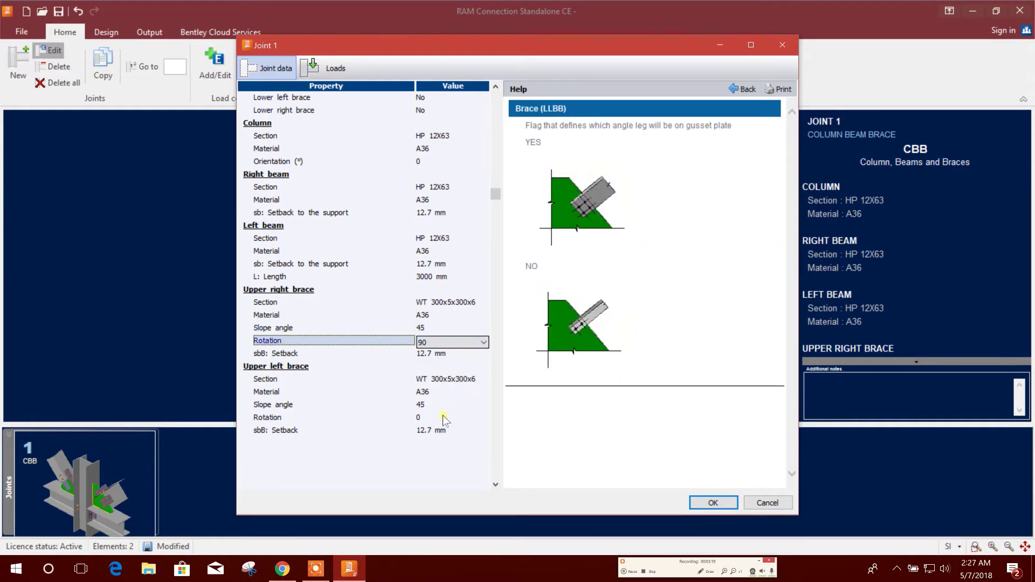
left_click(443, 420)
left_click(444, 420)
left_click(440, 443)
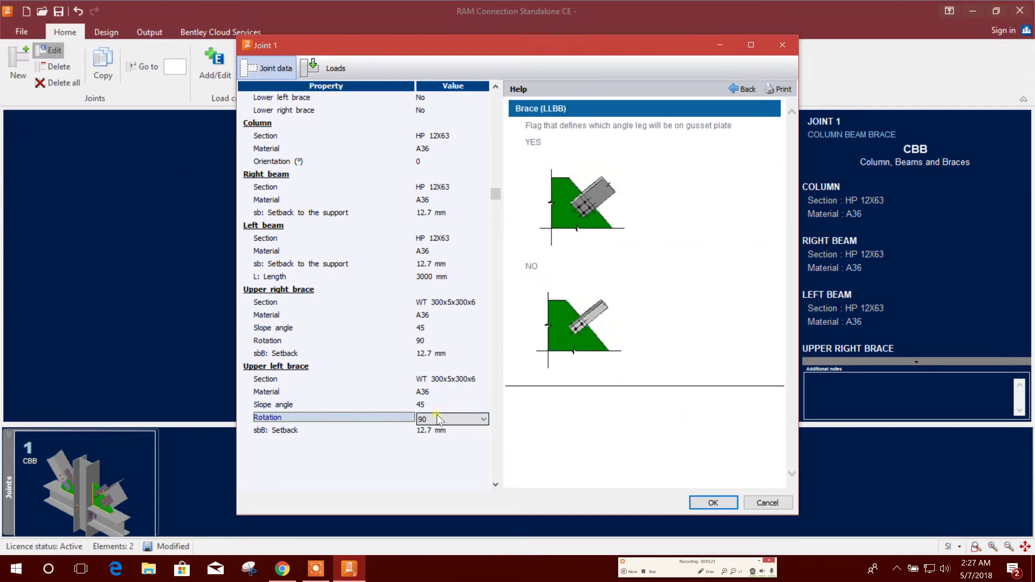
left_click(711, 504)
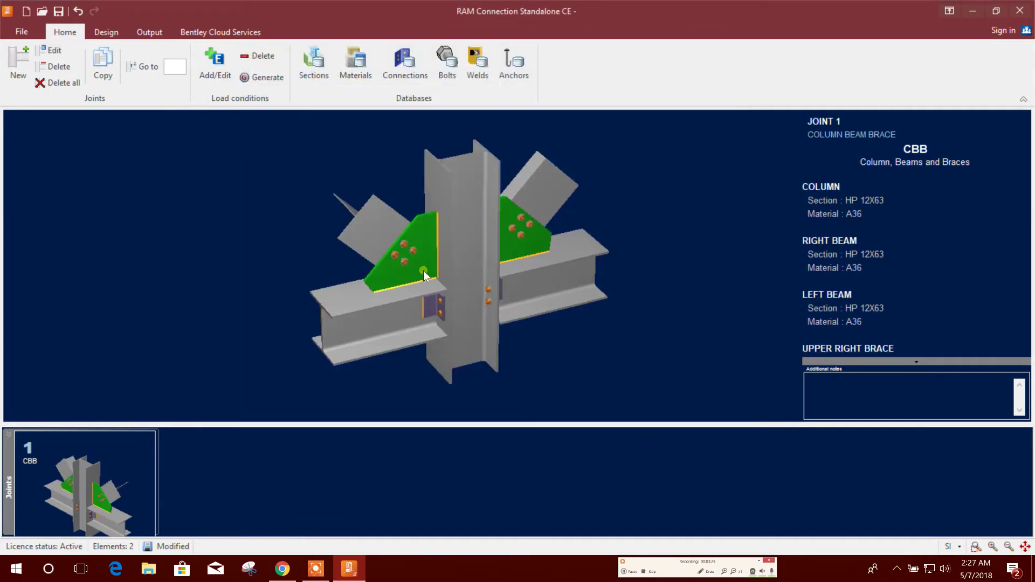
middle_click_drag(419, 308, 480, 311)
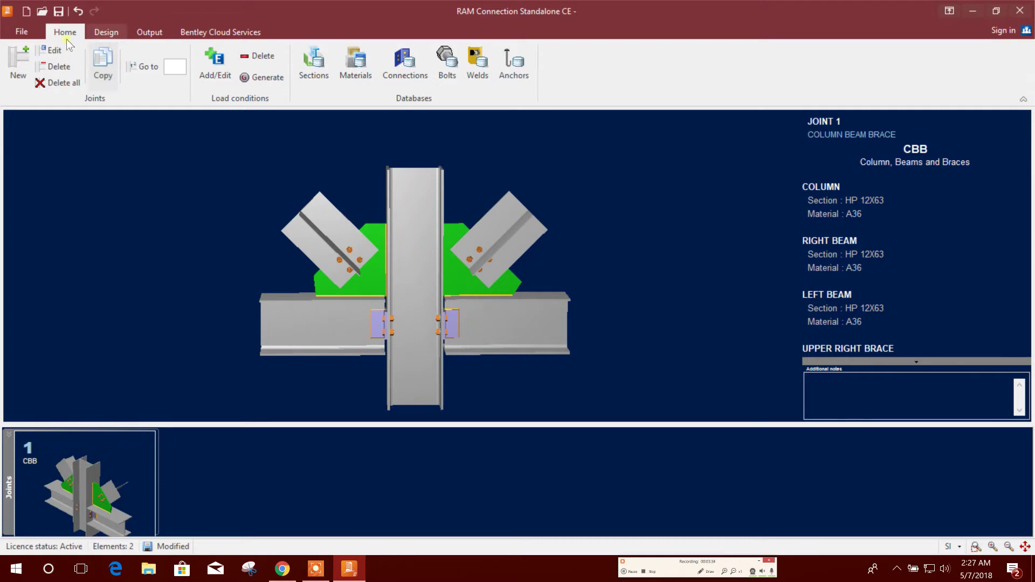
- Review Joint 1's load tables, then close the joint editor
left_click(51, 50)
left_click(326, 68)
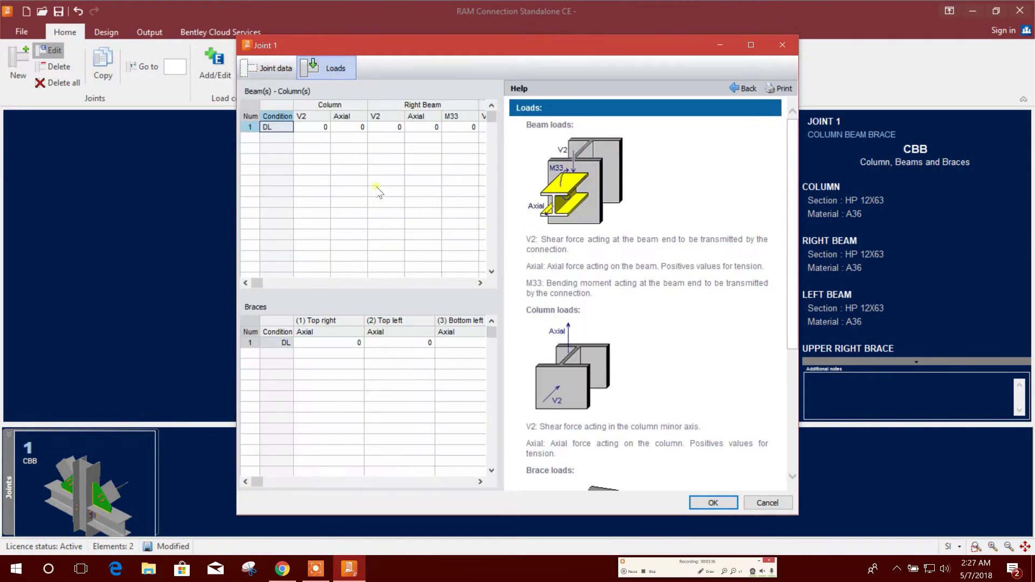
left_click_drag(501, 117, 620, 118)
left_click(281, 343)
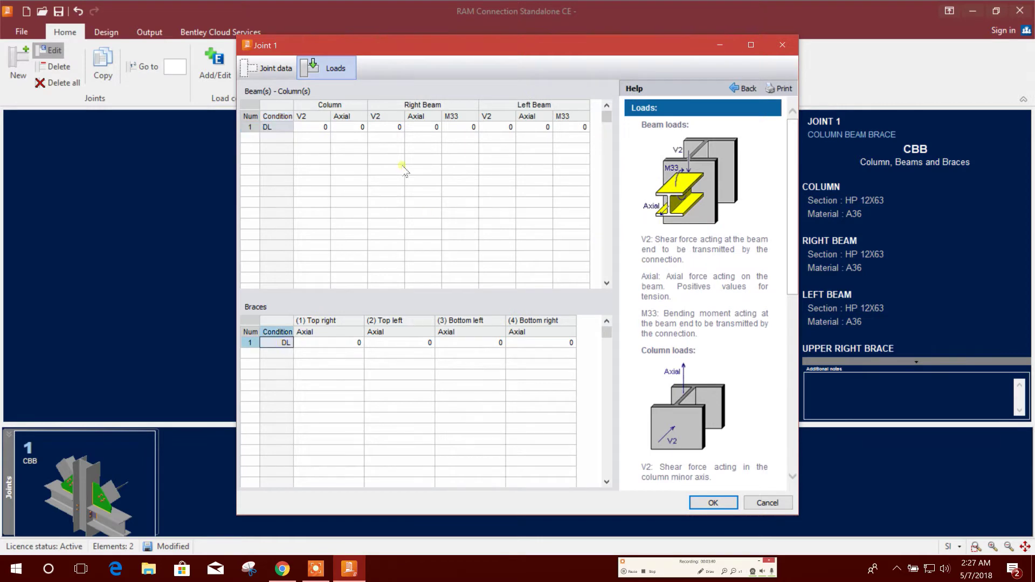
left_click(711, 502)
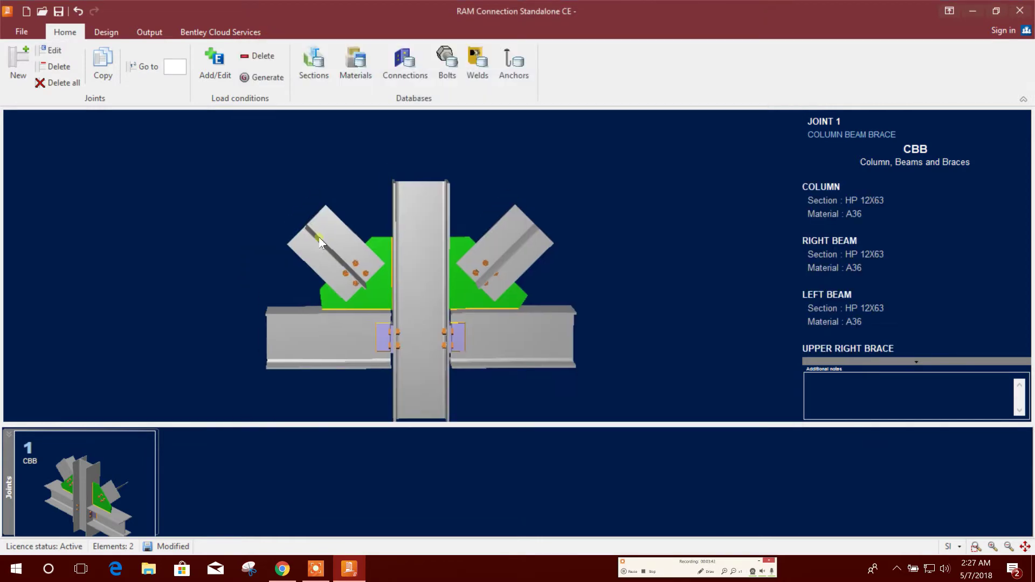
- Add LL Live Load to the load conditions alongside DL Dead Load
left_click(215, 66)
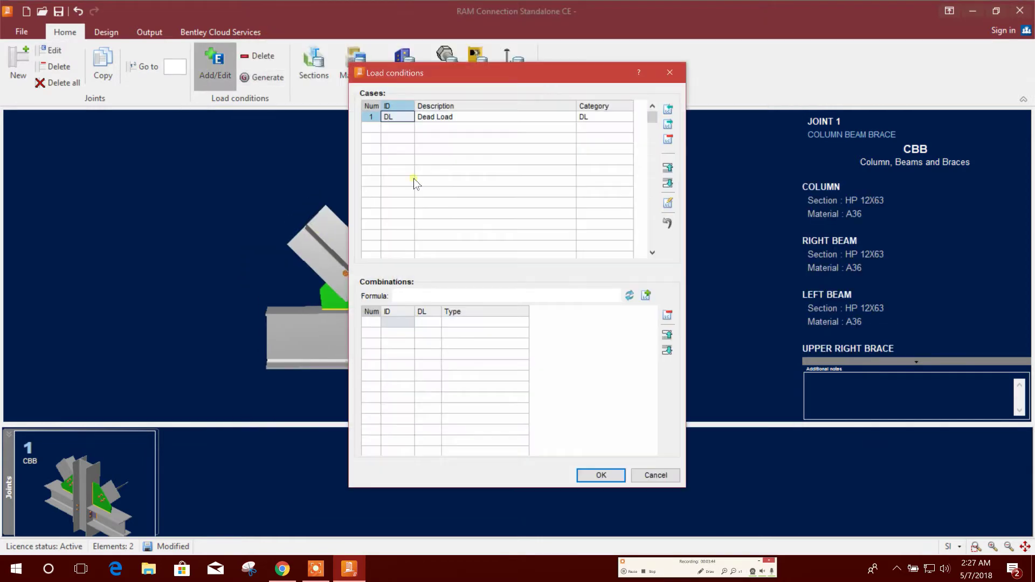
left_click(668, 109)
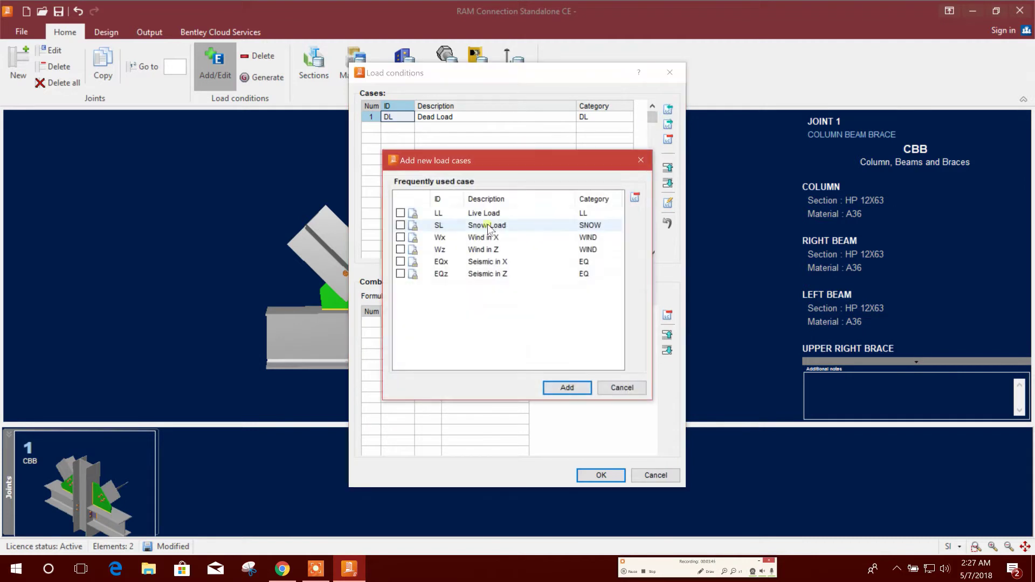
left_click(401, 214)
left_click(568, 388)
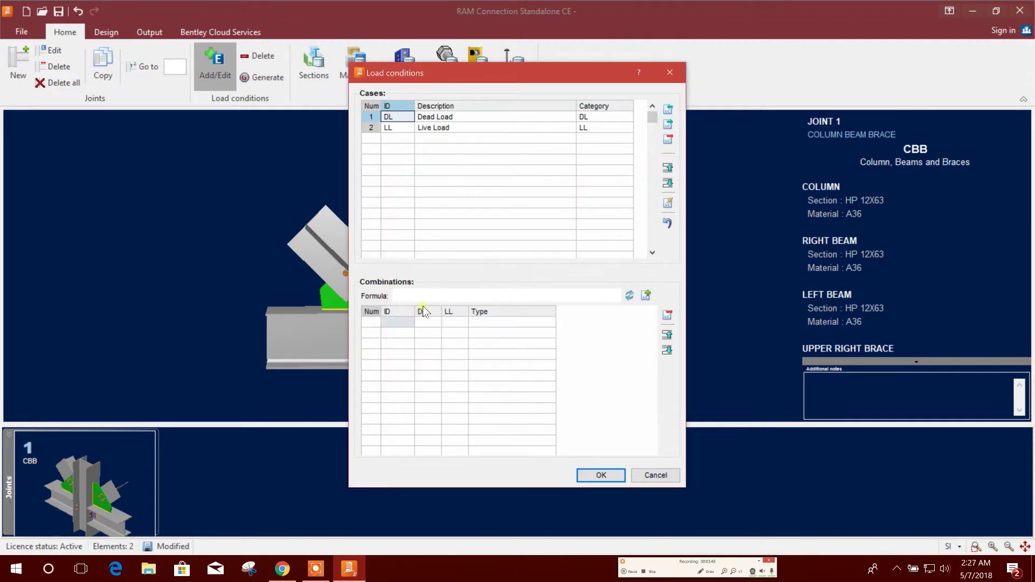
left_click_drag(561, 75, 524, 54)
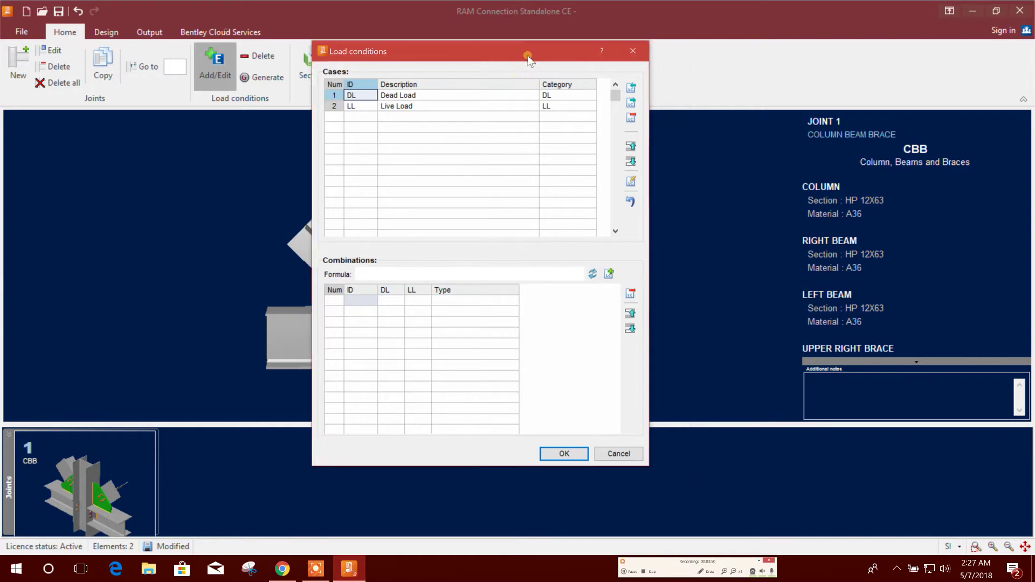
left_click(564, 455)
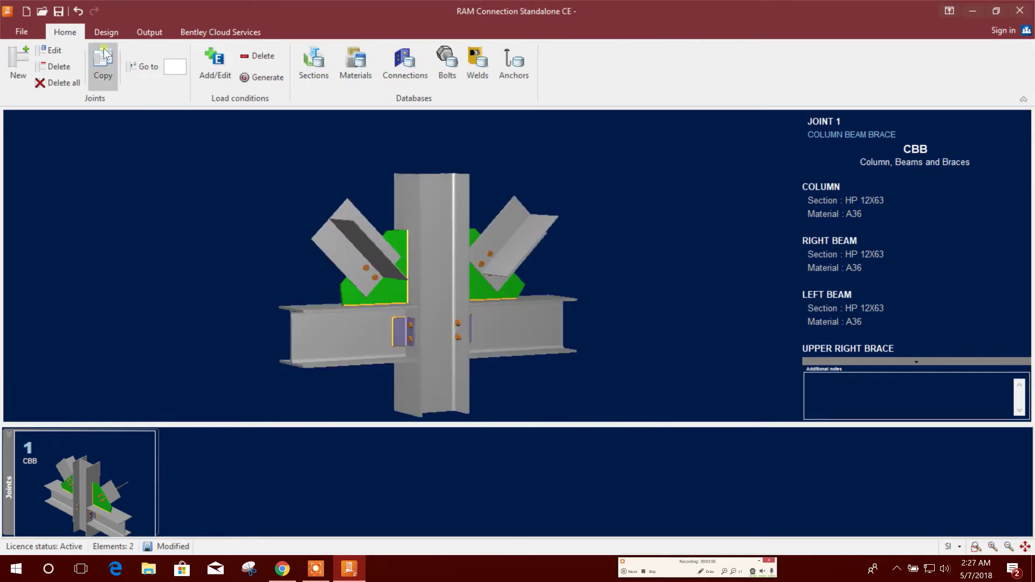
- Enter Joint 1's column axial load as 100 DL and 60 LL
left_click(54, 50)
left_click(326, 67)
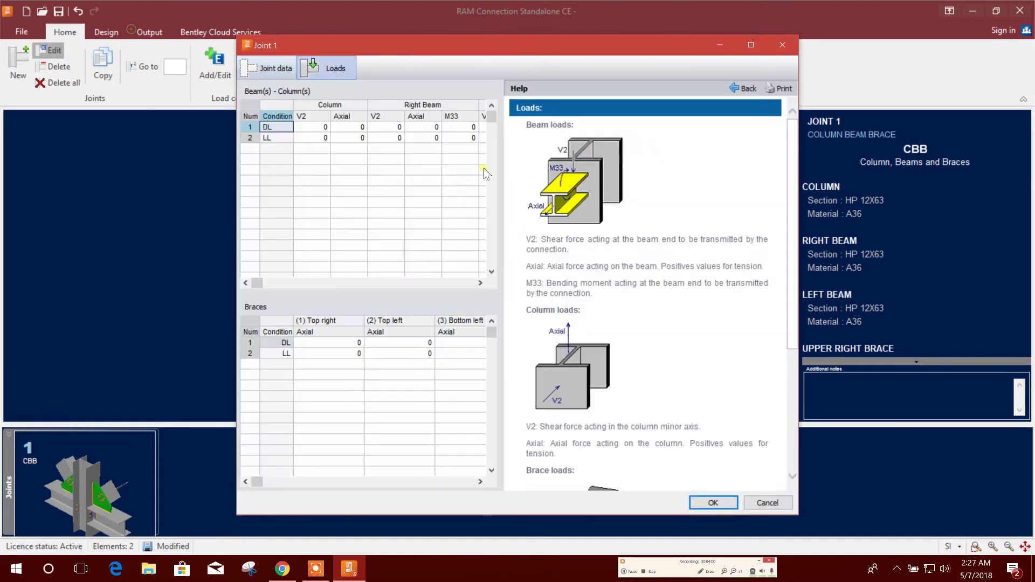
left_click_drag(502, 159, 587, 160)
left_click(361, 128)
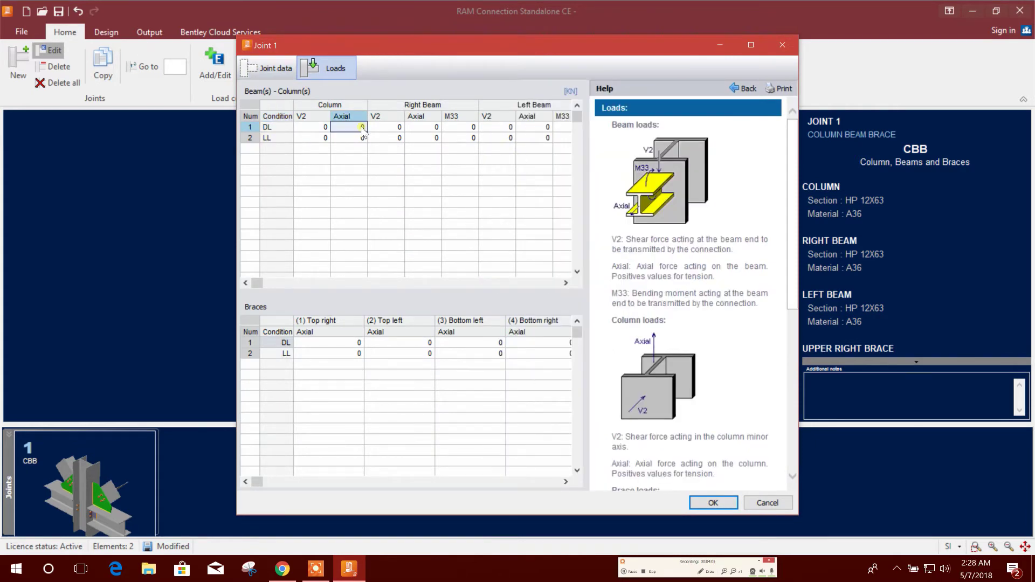
type("100")
left_click(351, 138)
type("6")
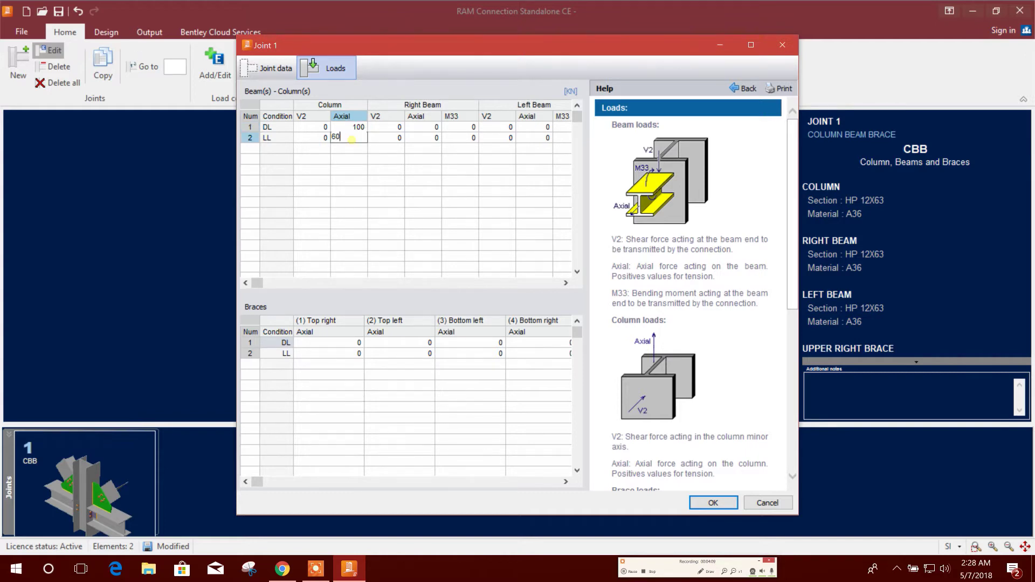
- Enter axial loads of 60 DL and 30 LL for the right and left beams
left_click(438, 128)
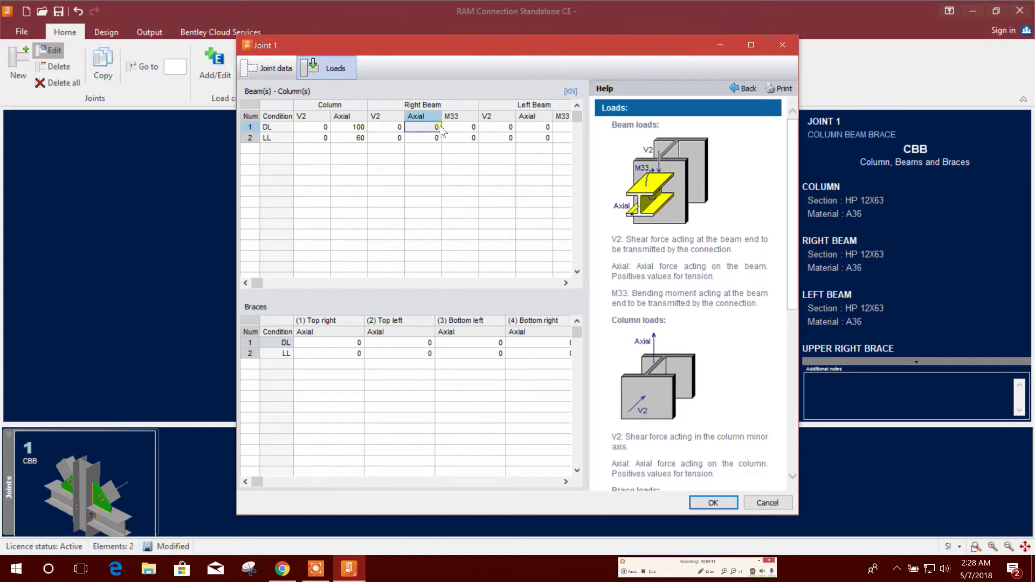
type("60")
left_click(424, 139)
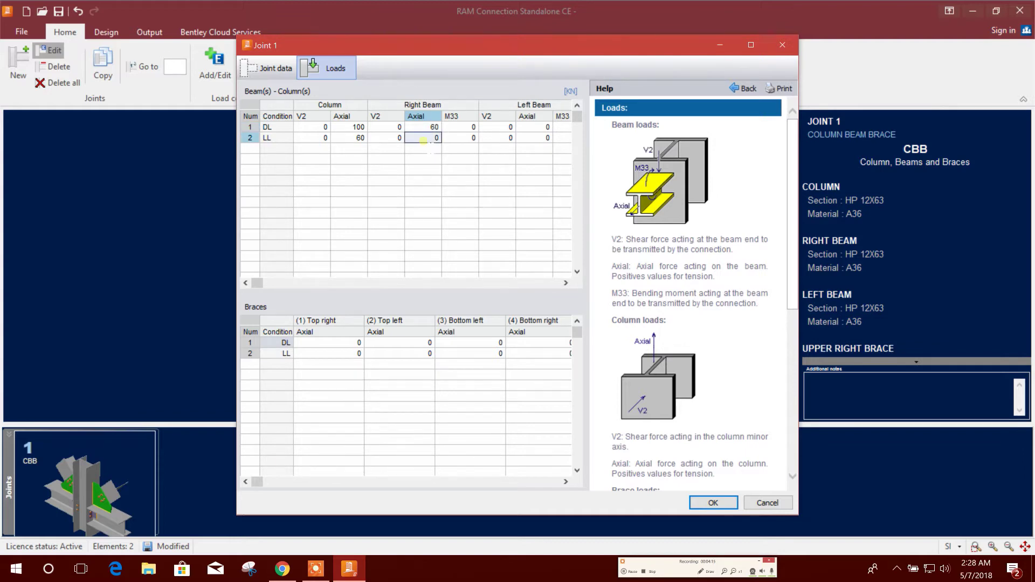
type("30")
left_click(510, 128)
left_click(517, 128)
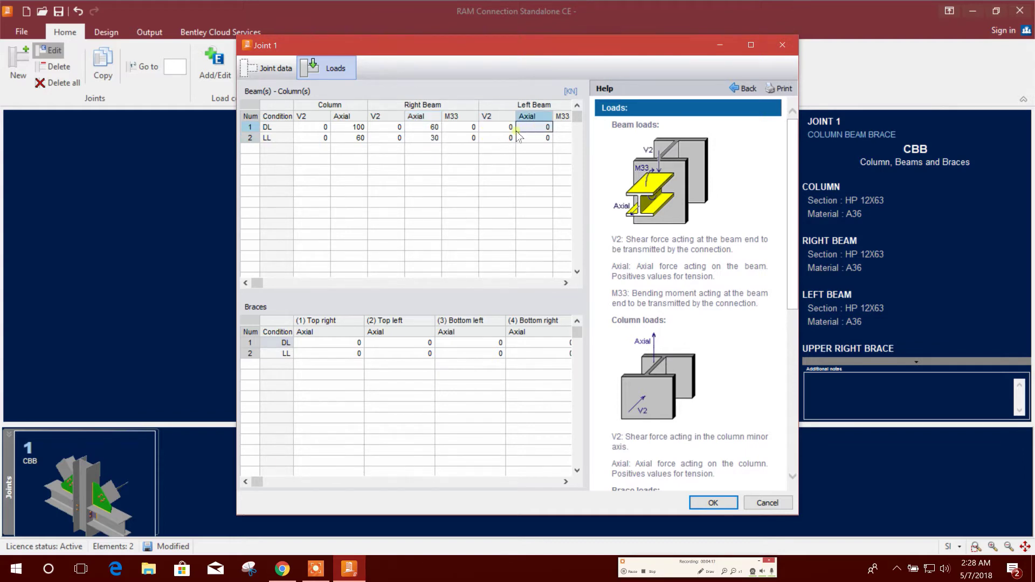
type("6")
left_click(542, 140)
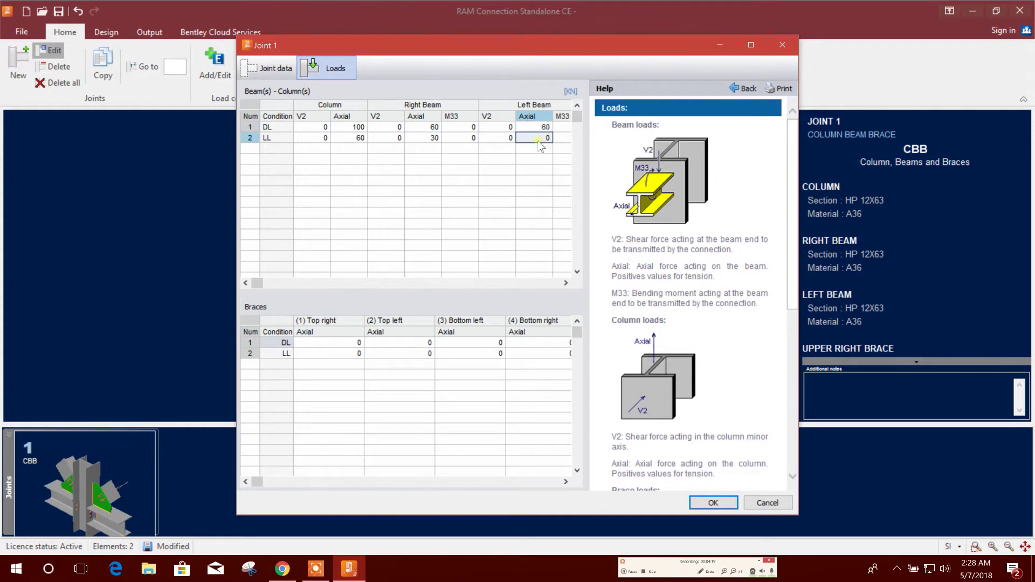
type("30")
- Enter the top right brace axial load as 40 DL and 20 LL
left_click(347, 346)
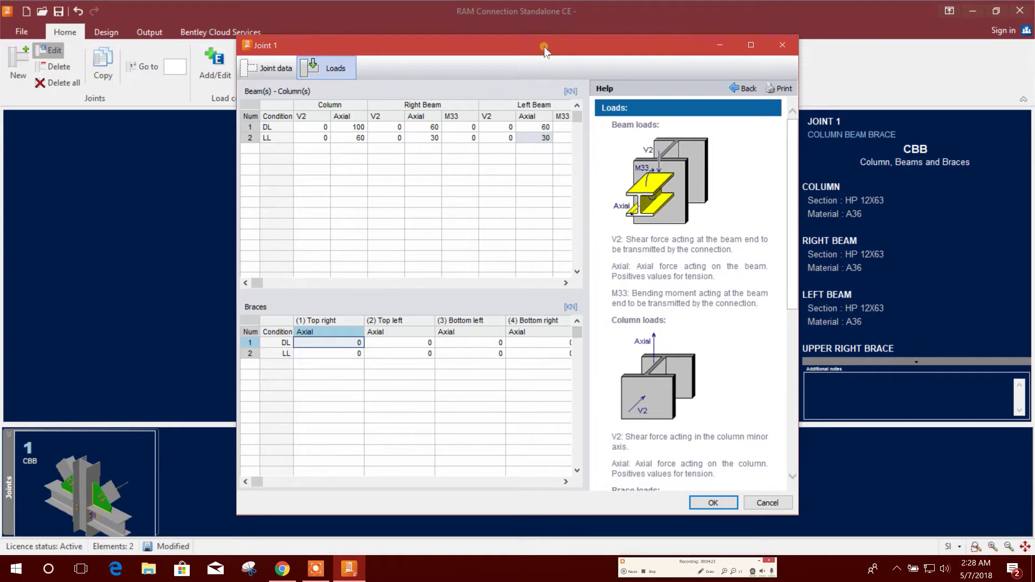
left_click_drag(545, 49, 597, 25)
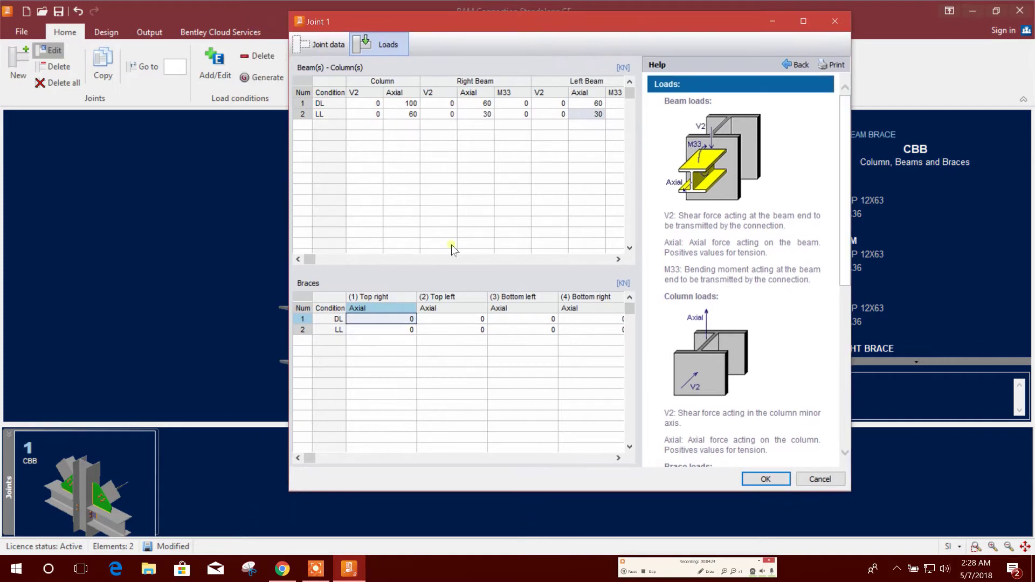
left_click(399, 330)
left_click(393, 320)
left_click(410, 332)
left_click(406, 321)
type("5")
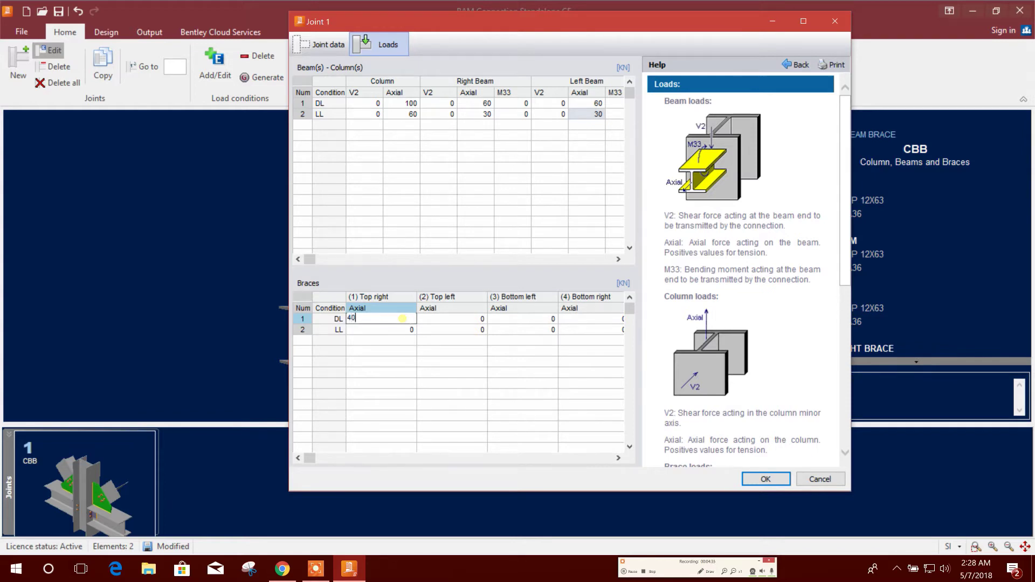
left_click(400, 330)
type("20")
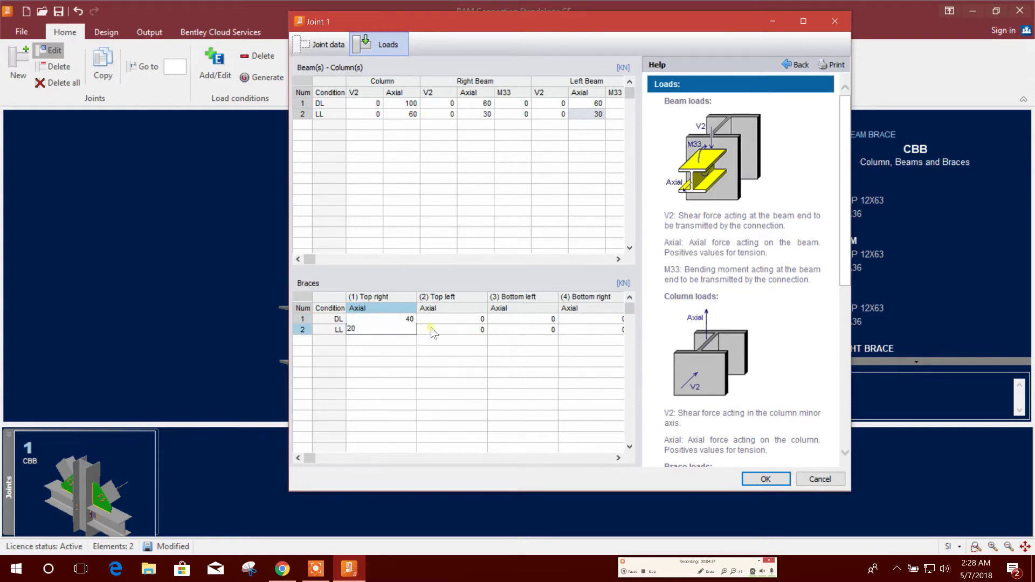
- Enter the top left brace axial load as 40 DL and 20 LL
left_click(449, 317)
type("4")
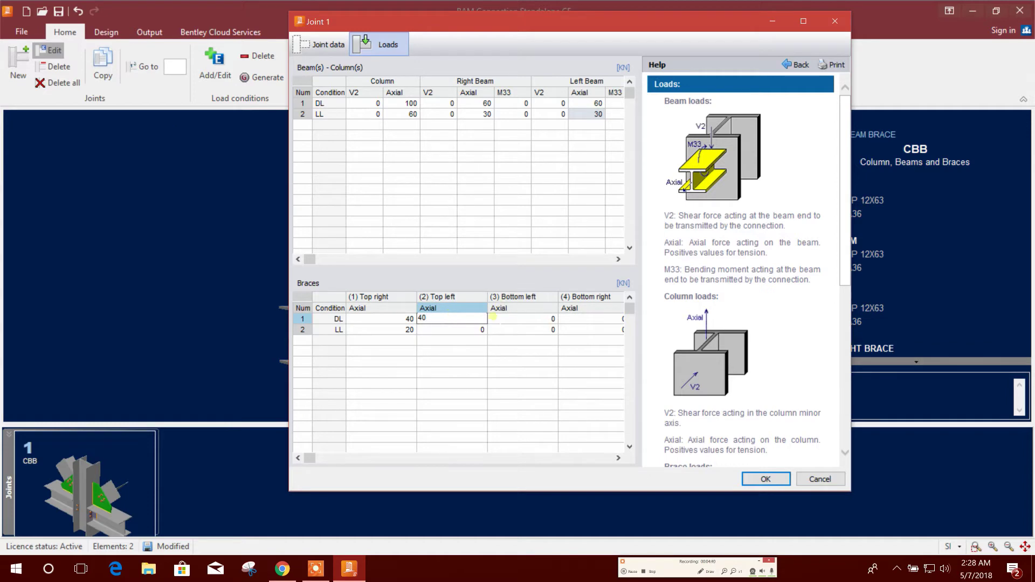
left_click(476, 328)
type("20")
key("Return")
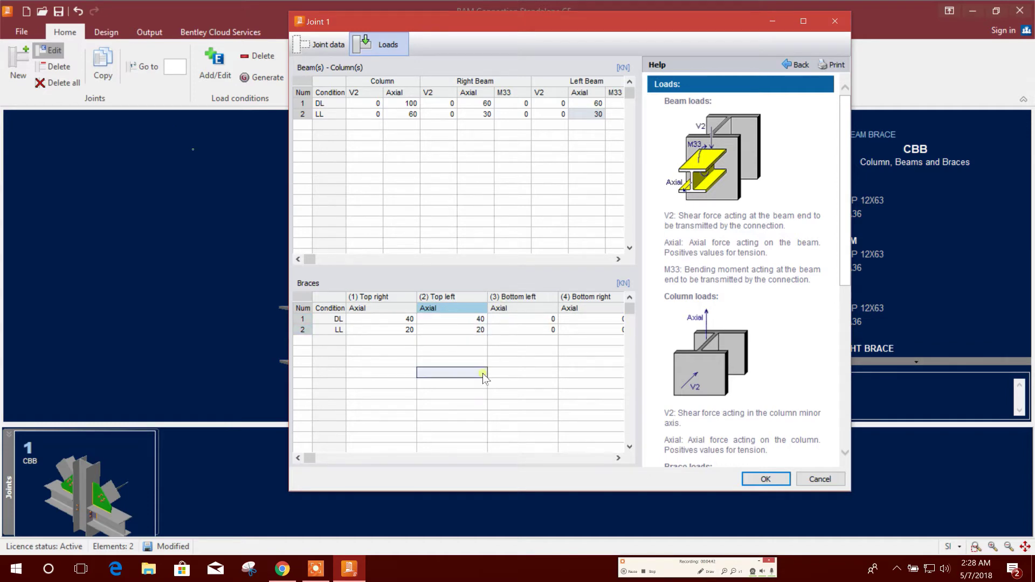
left_click(379, 329)
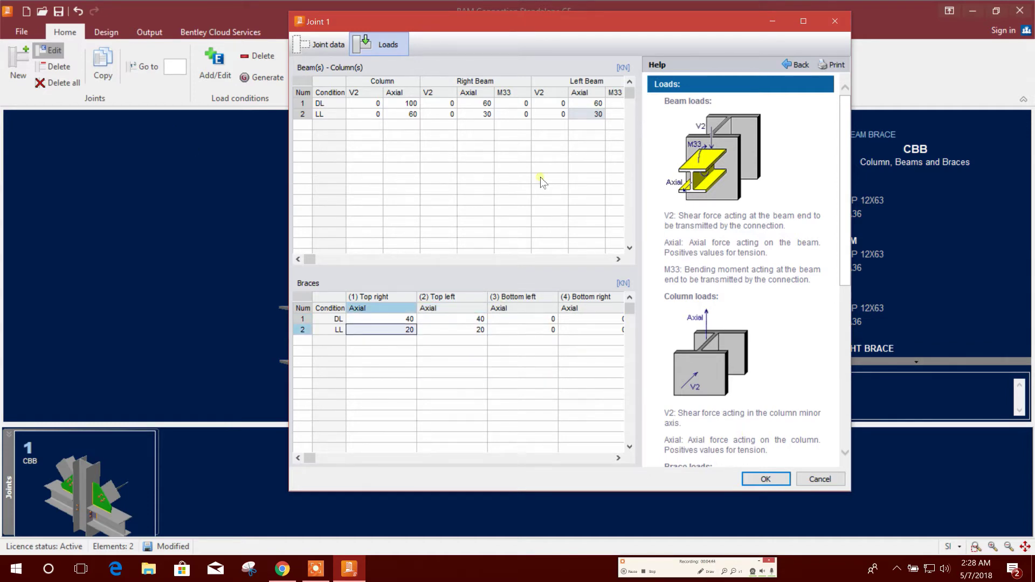
left_click_drag(562, 22, 508, 23)
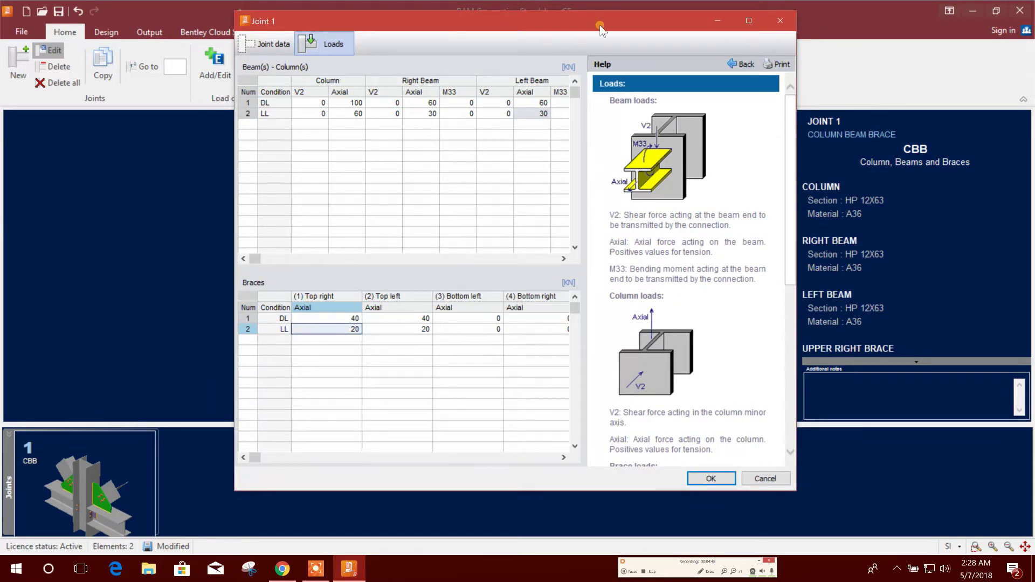
left_click_drag(600, 25, 661, 25)
- Confirm the joint loads and review the gusset design code (AISC 2010 LRFD) options
left_click(756, 477)
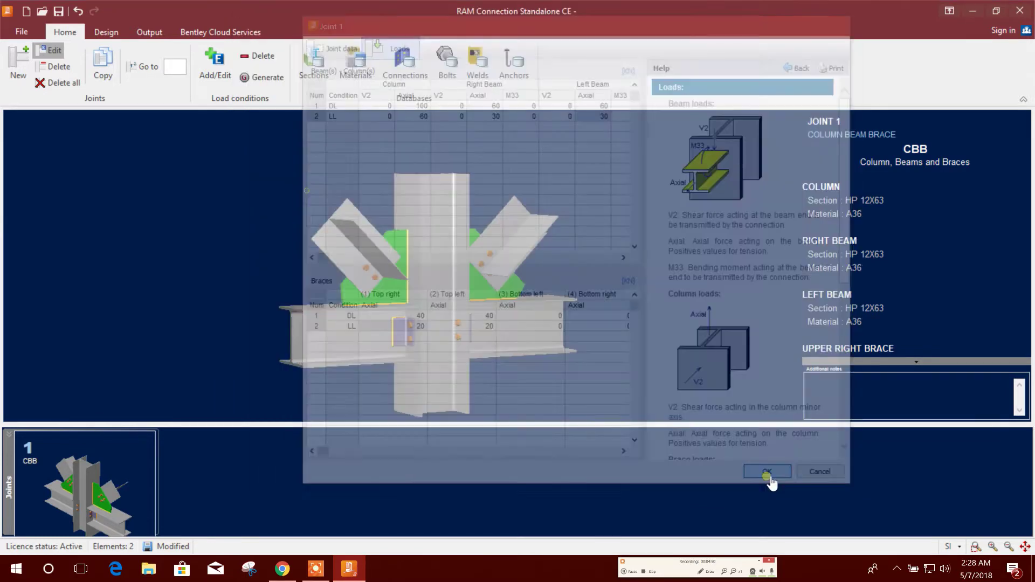
mouse_move(502, 272)
left_mouse_down()
mouse_move(549, 287)
mouse_move(489, 283)
mouse_move(487, 264)
left_mouse_up()
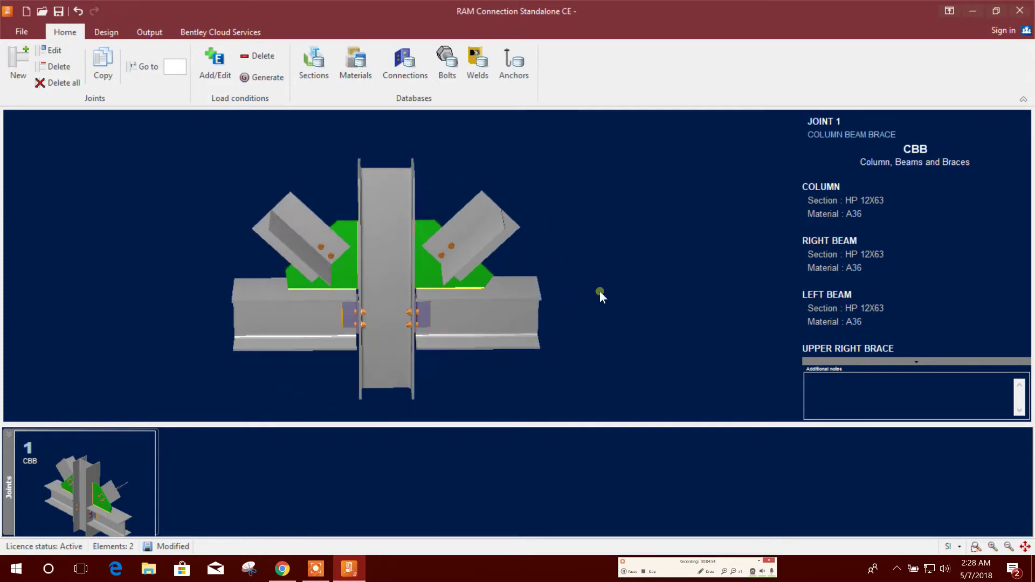
left_click(917, 362)
left_click(917, 341)
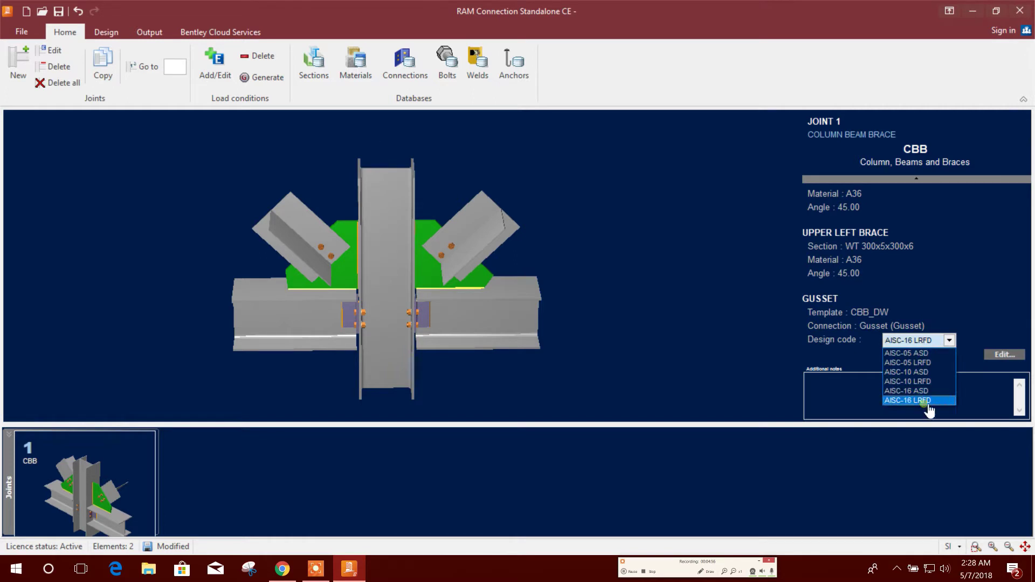
left_click(927, 382)
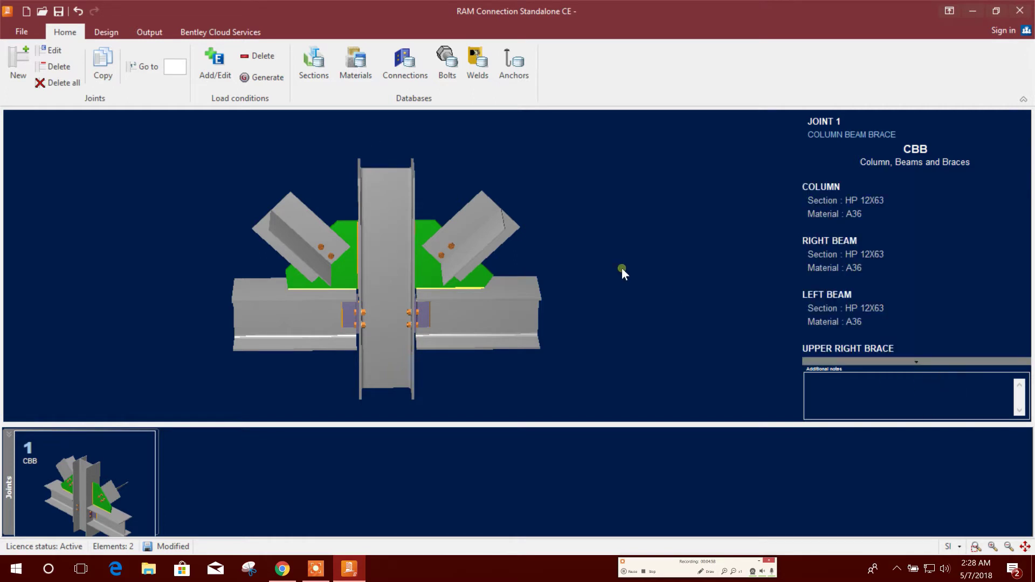
left_click(917, 361)
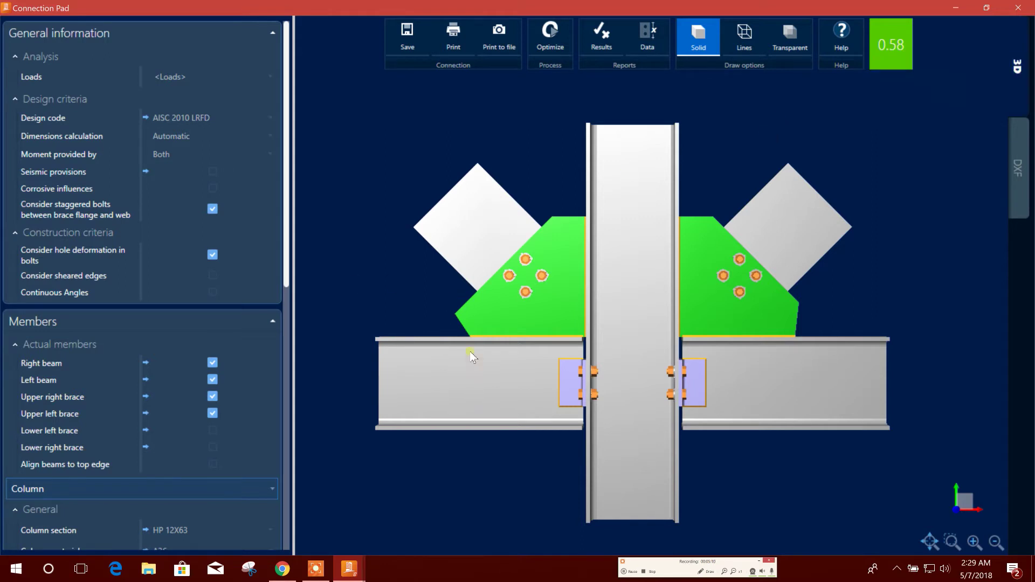
- Orbit the connection model and scroll the properties panel down to Interfaces
left_click_drag(470, 351, 562, 390)
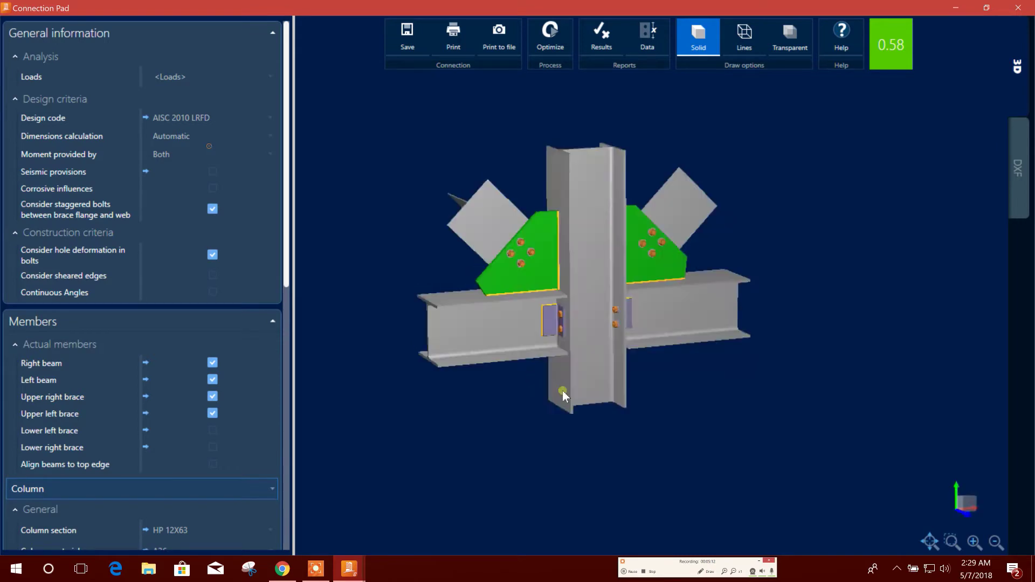
scroll(504, 305, "up", 3)
middle_click_drag(559, 335, 645, 310)
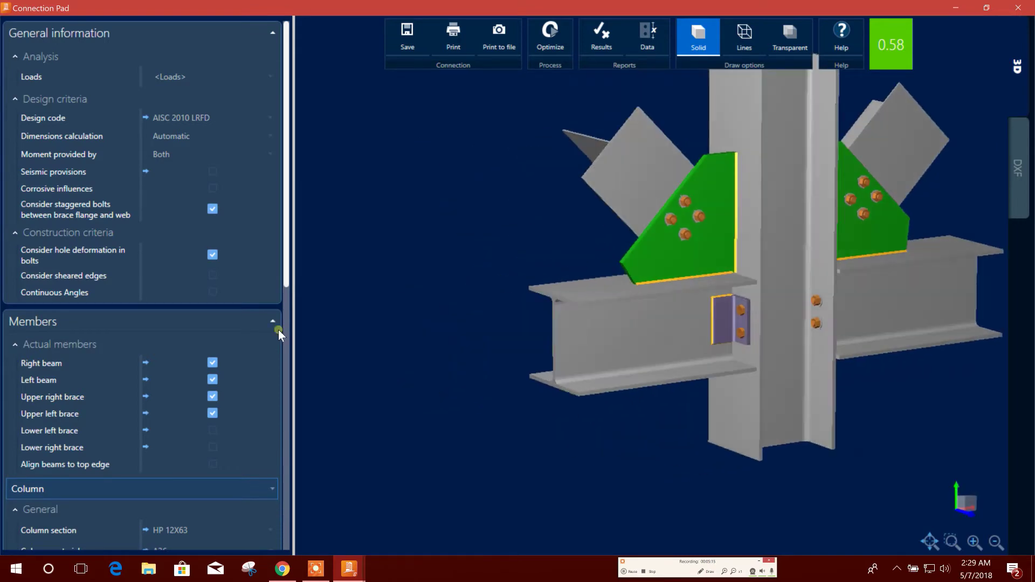
left_click_drag(288, 234, 298, 369)
scroll(223, 377, "down", 2)
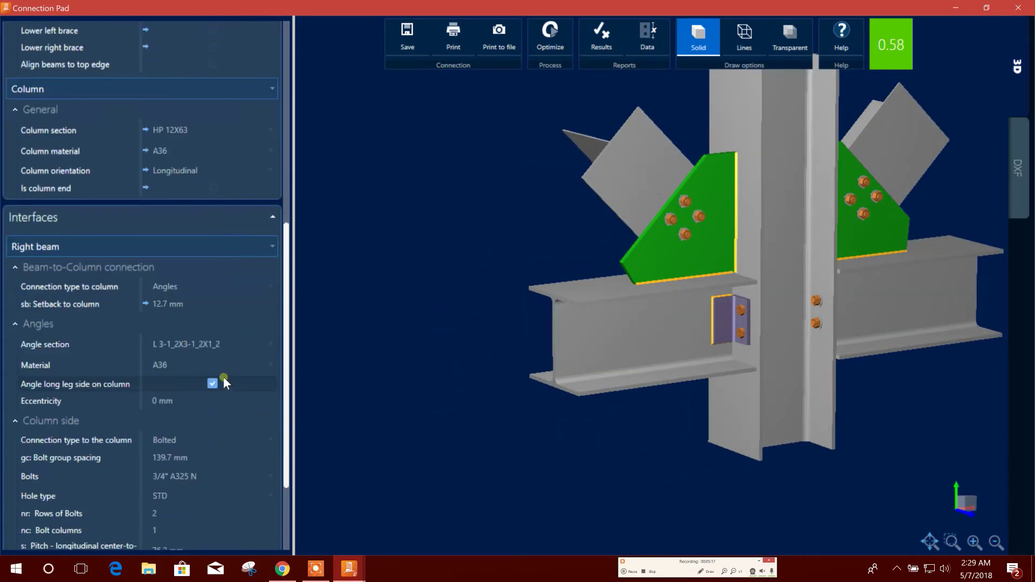
scroll(224, 383, "down", 4)
left_click_drag(372, 377, 420, 310)
scroll(208, 302, "up", 15)
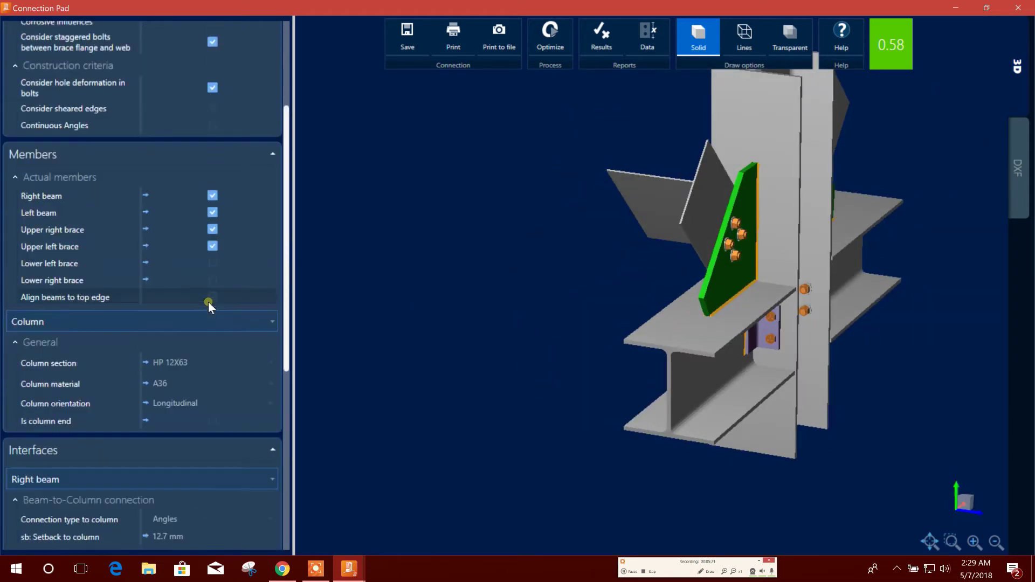
scroll(200, 334, "down", 4)
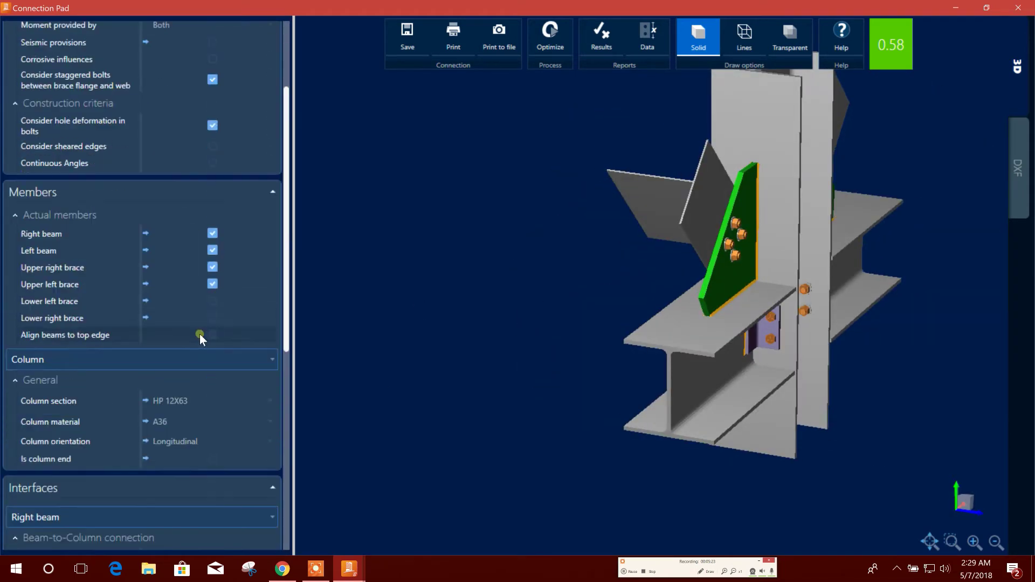
scroll(192, 245, "up", 3)
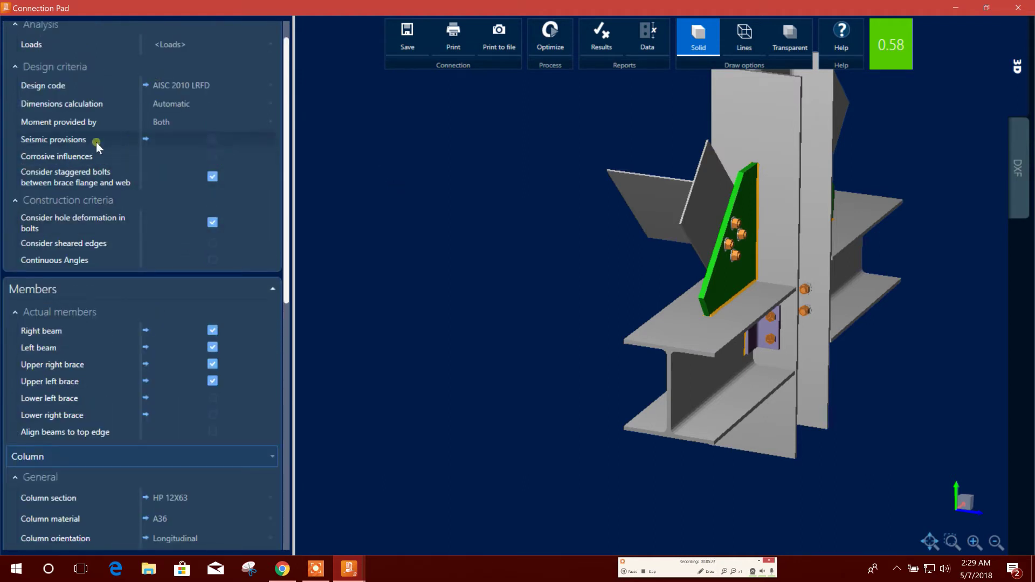
scroll(396, 250, "down", 1)
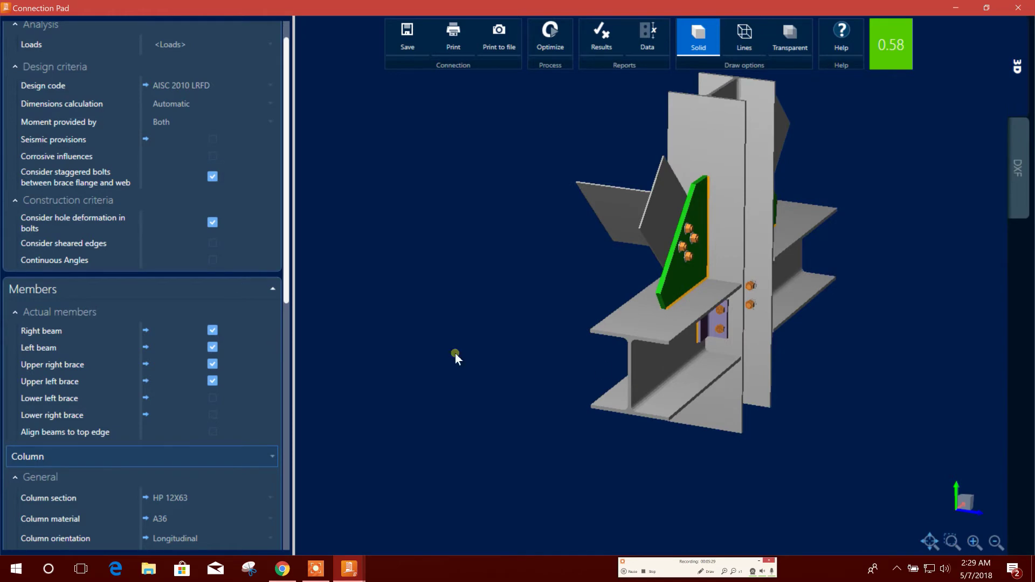
left_click_drag(455, 354, 338, 295)
left_click_drag(286, 248, 288, 320)
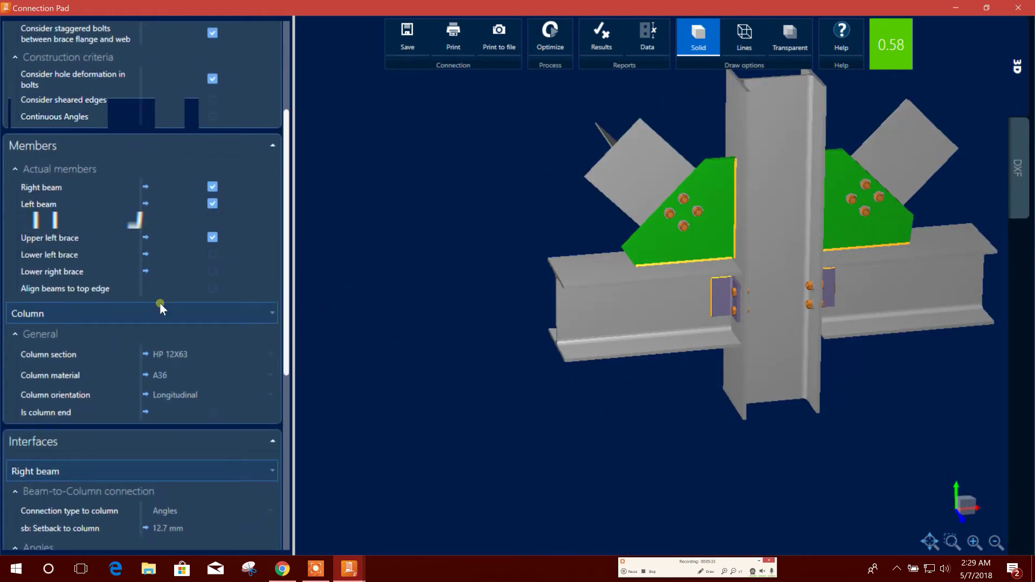
scroll(189, 347, "down", 4)
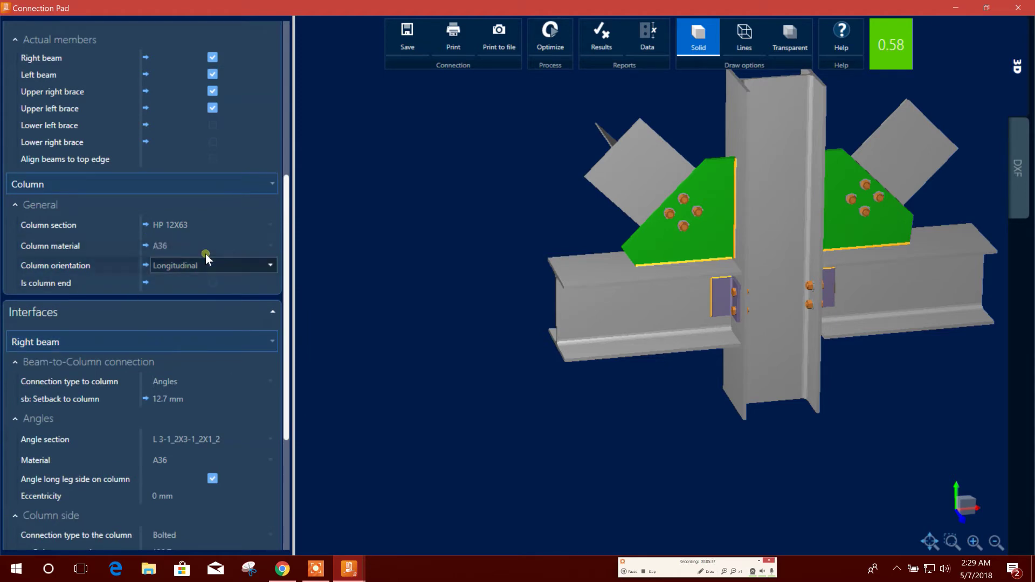
scroll(220, 360, "down", 3)
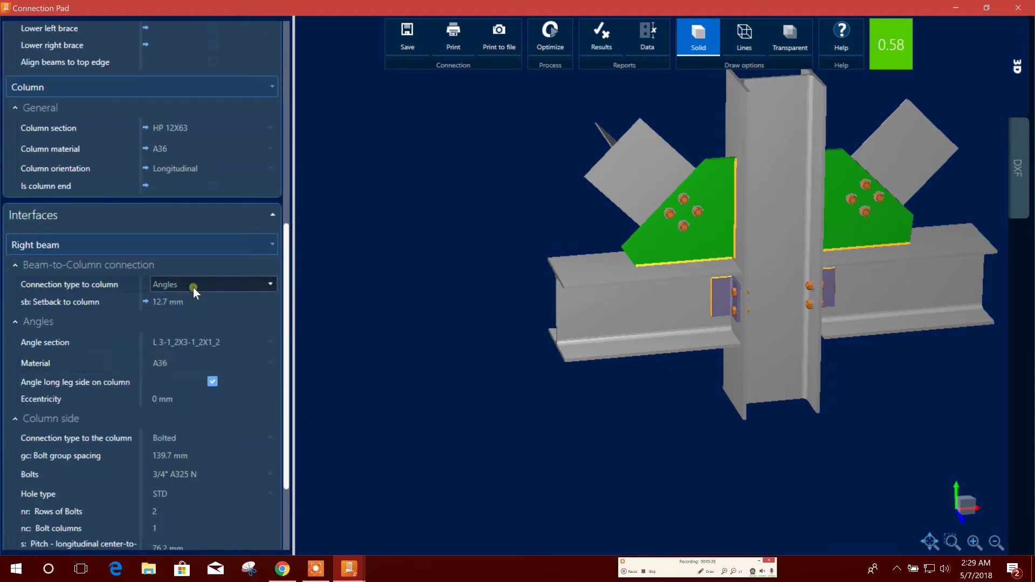
- Select Upper right brace in the Interfaces member list to show its gusset settings
left_click(219, 265)
left_click(231, 246)
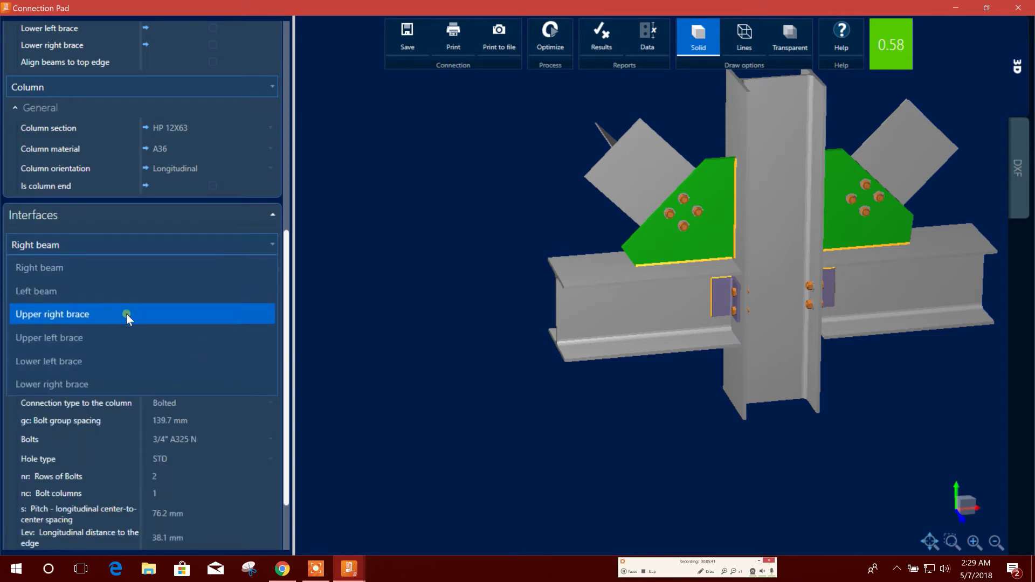
left_click(95, 318)
scroll(215, 371, "up", 8)
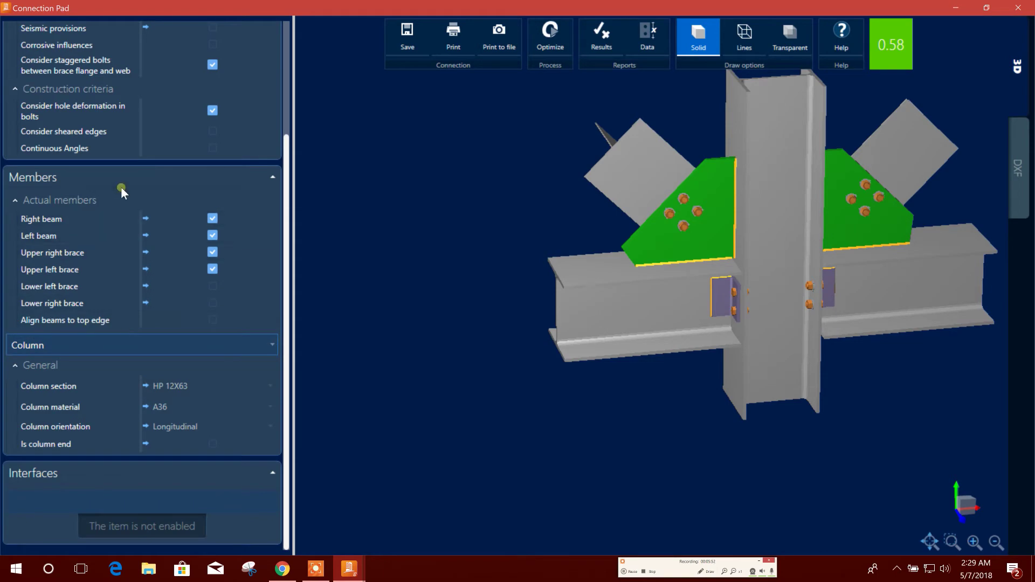
scroll(122, 215, "up", 3)
scroll(122, 215, "up", 2)
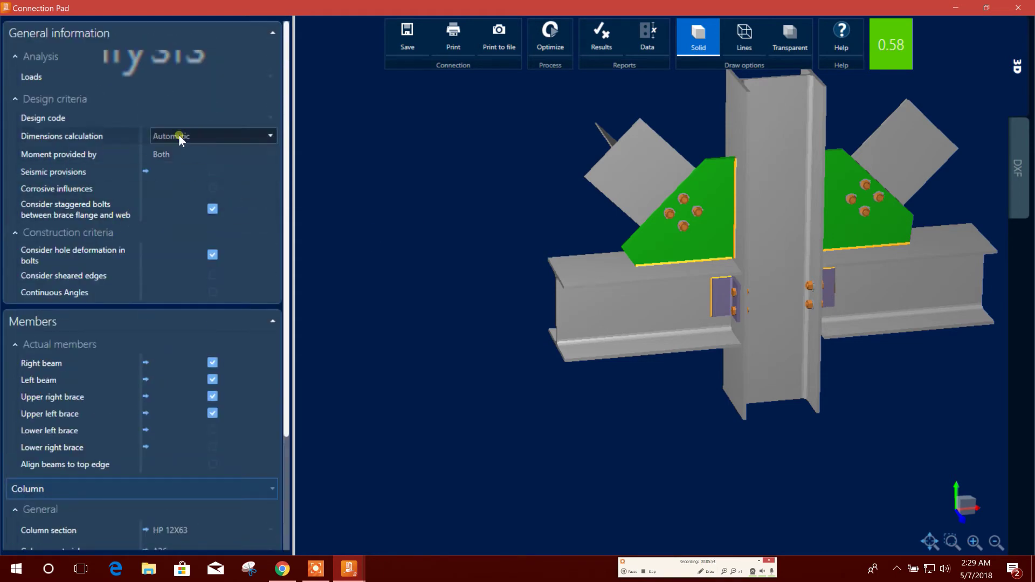
scroll(156, 348, "down", 4)
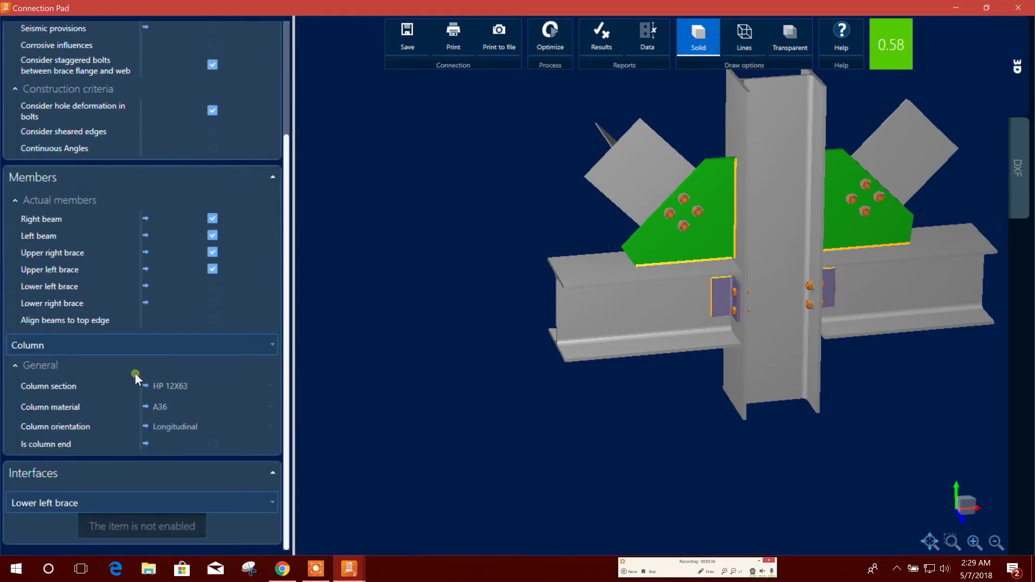
left_click(186, 507)
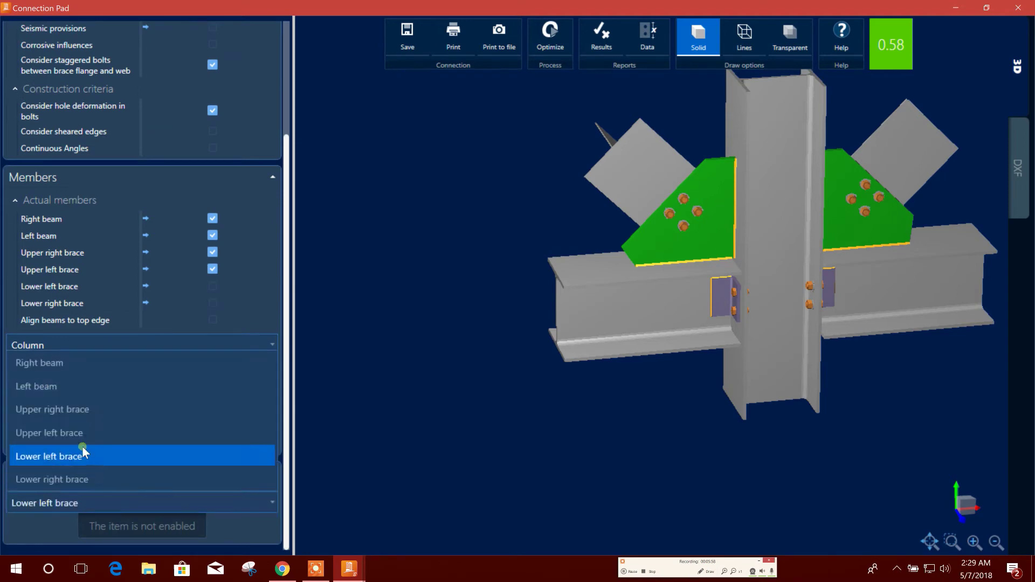
left_click(87, 412)
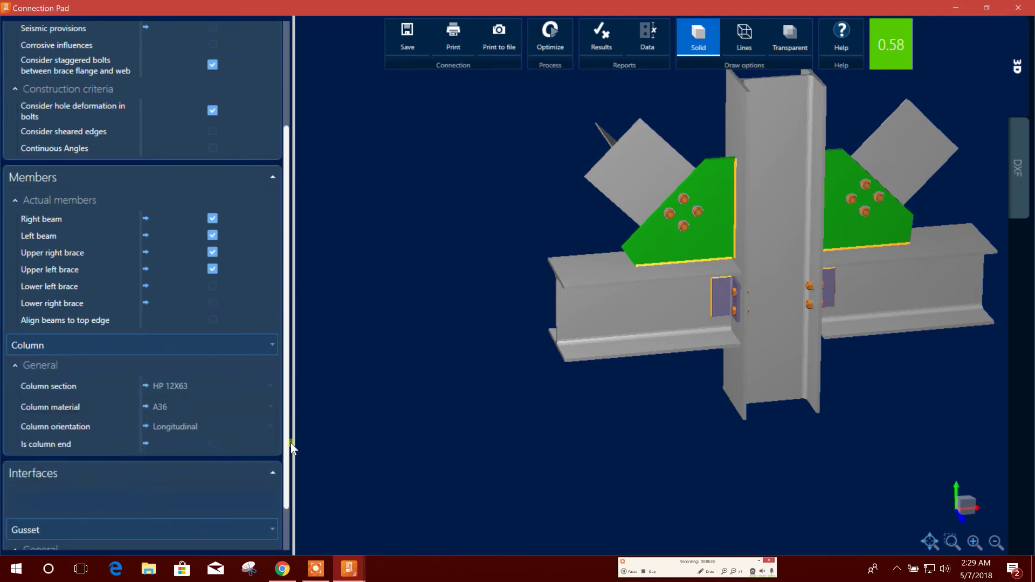
left_click_drag(286, 448, 283, 480)
- Set the gusset thickness to 16 mm for the upper right and upper left braces
left_click(190, 511)
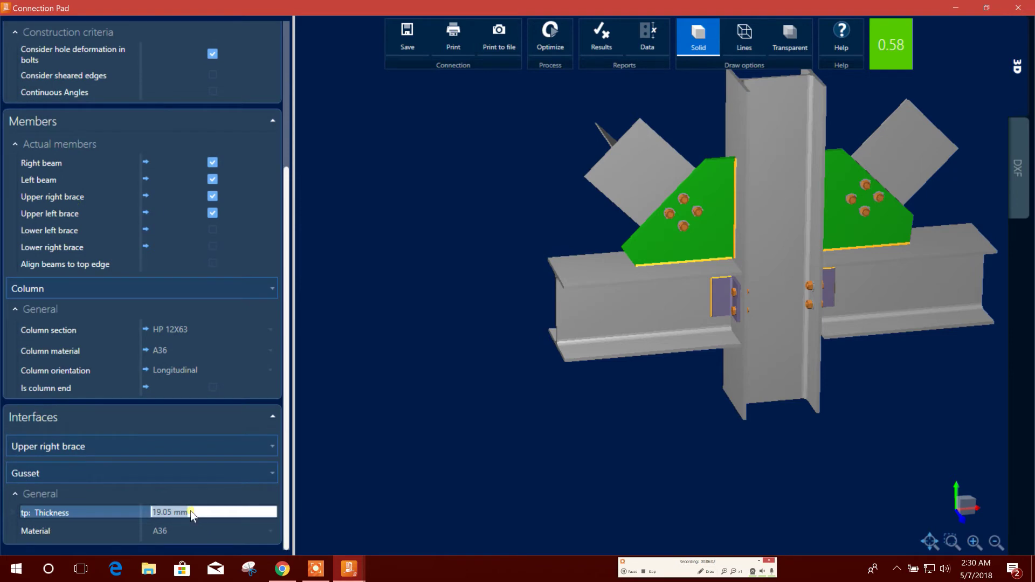
type("16")
left_click(251, 446)
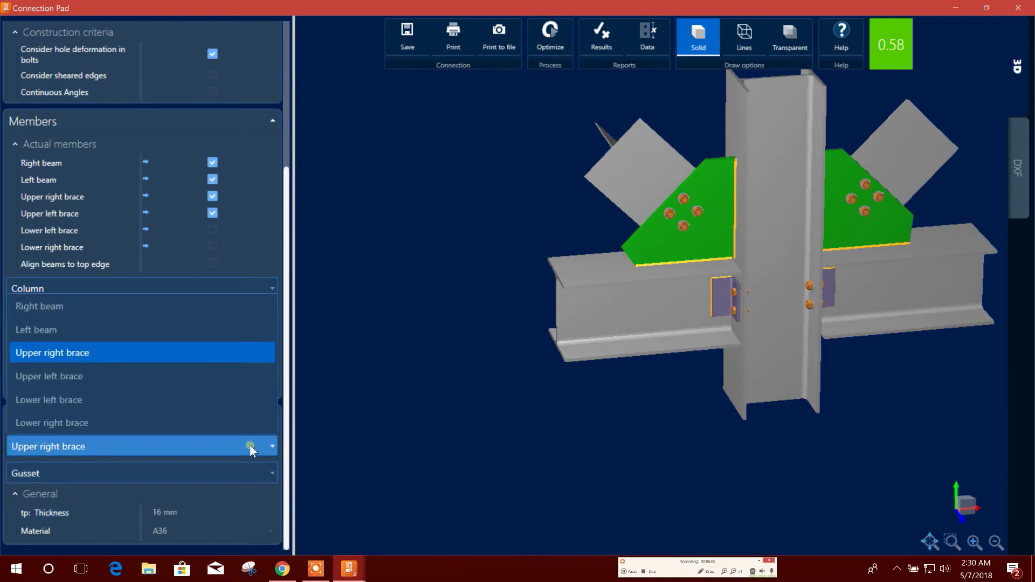
left_click(127, 377)
left_click(227, 512)
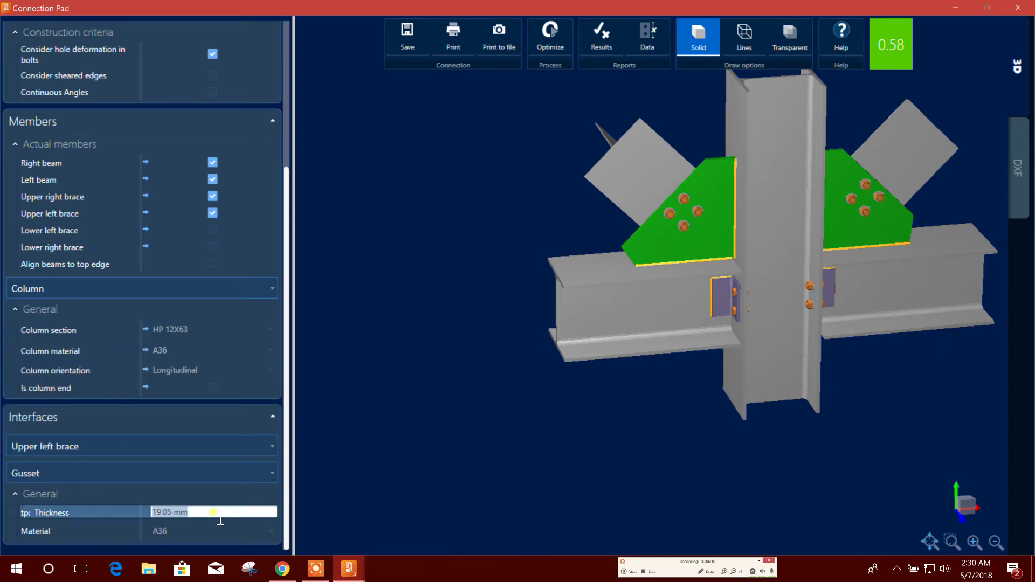
type("16")
key("Return")
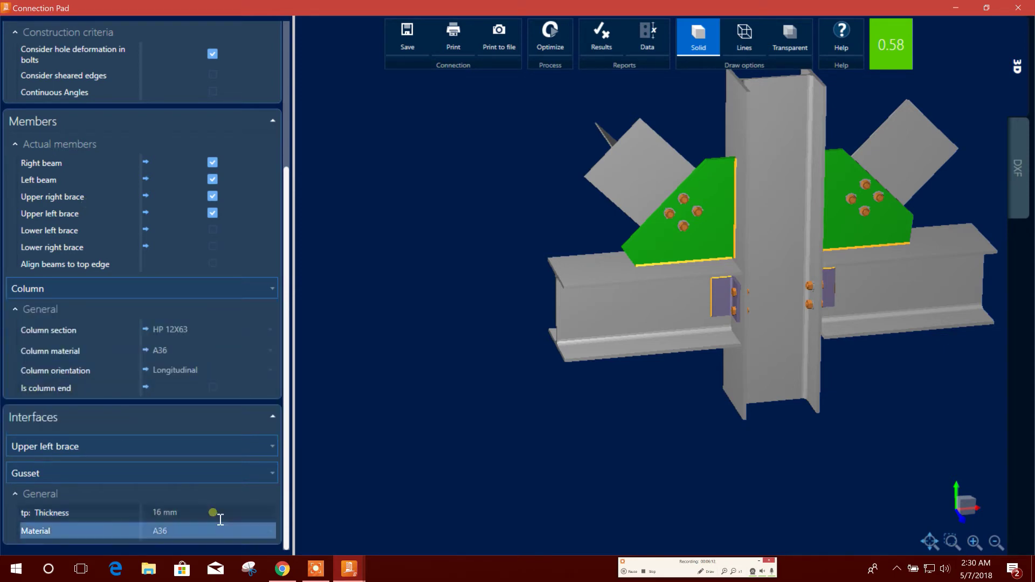
- Check the connected-members list, keeping the upper left brace selected
left_click(178, 541)
left_click(169, 450)
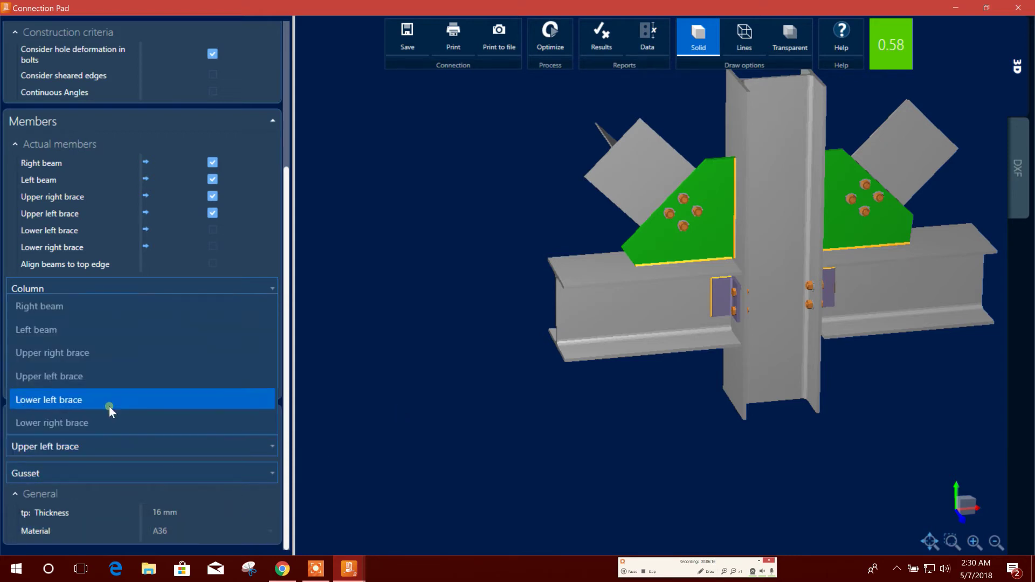
left_click(376, 360)
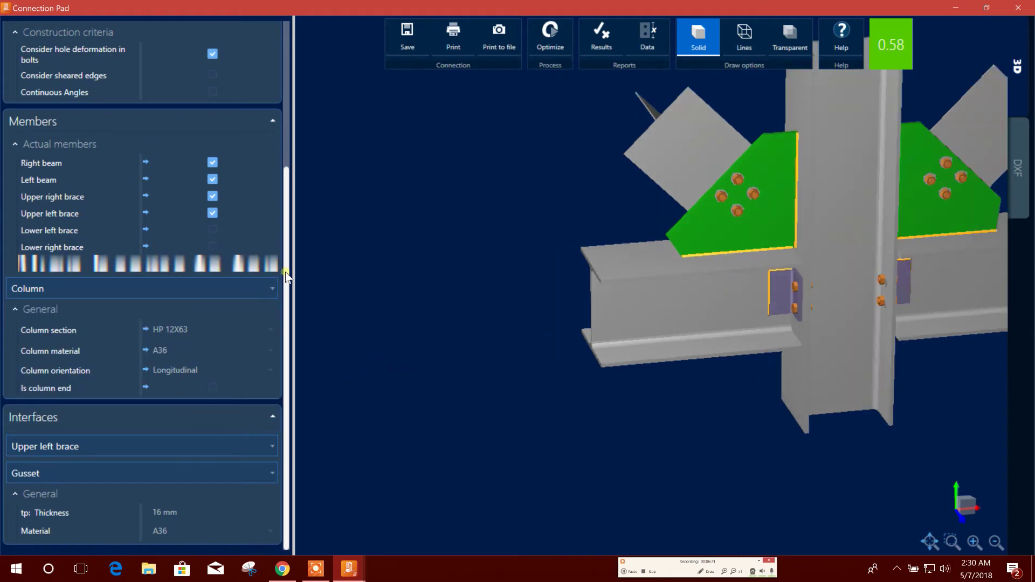
left_click_drag(285, 272, 290, 102)
scroll(163, 453, "down", 6)
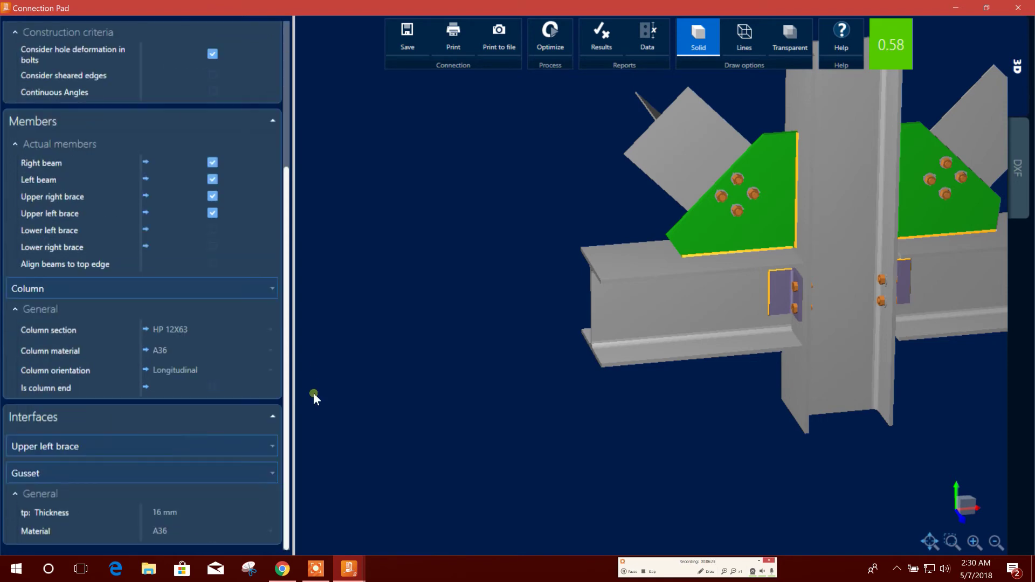
left_click(163, 453)
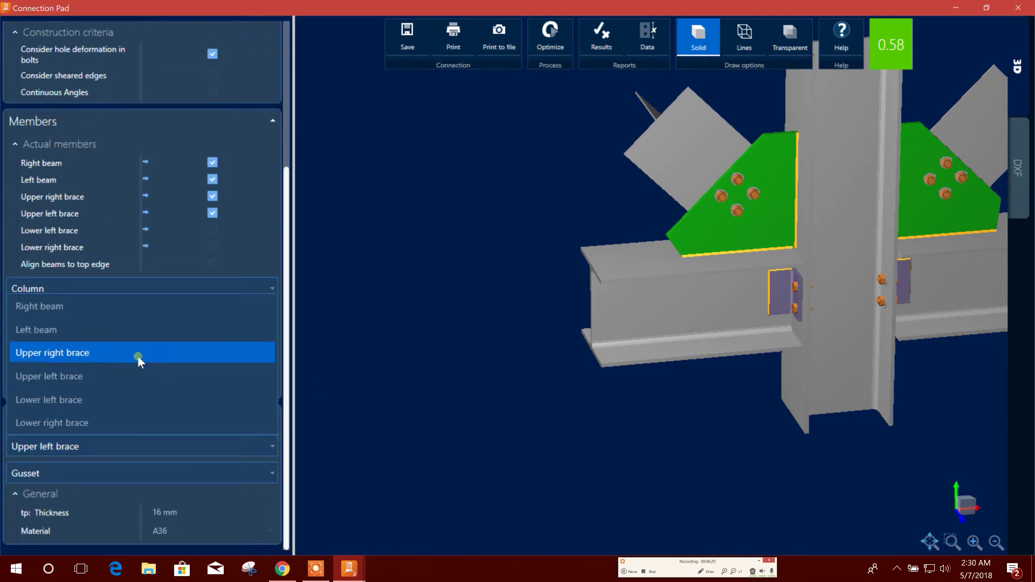
- Set the upper left brace's Gusset-to-Brace bolt pitch to 85 mm, keeping 3/4" A325 N bolts
left_click(410, 379)
left_click(178, 480)
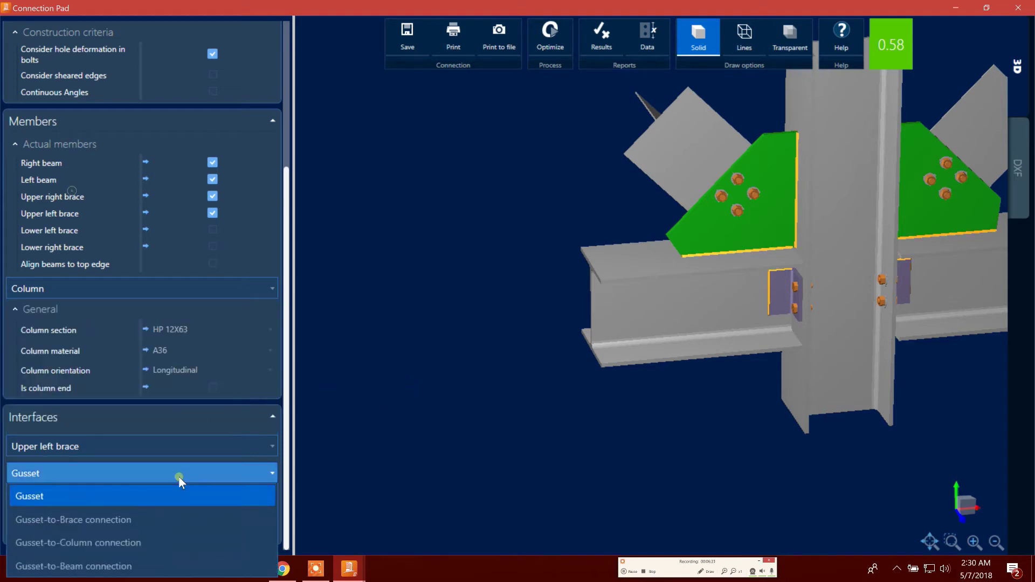
left_click(140, 526)
scroll(287, 367, "down", 5)
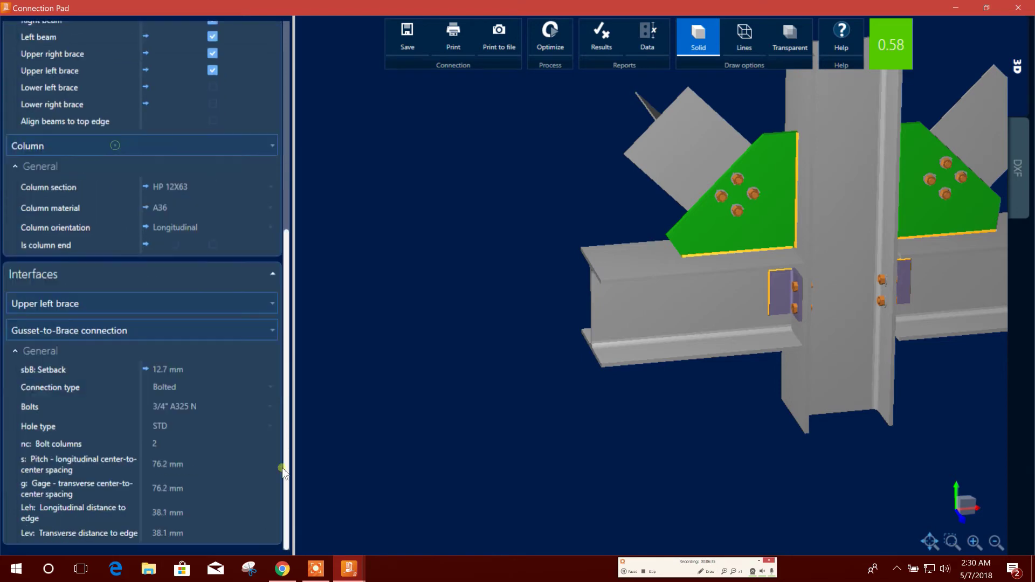
left_click(231, 405)
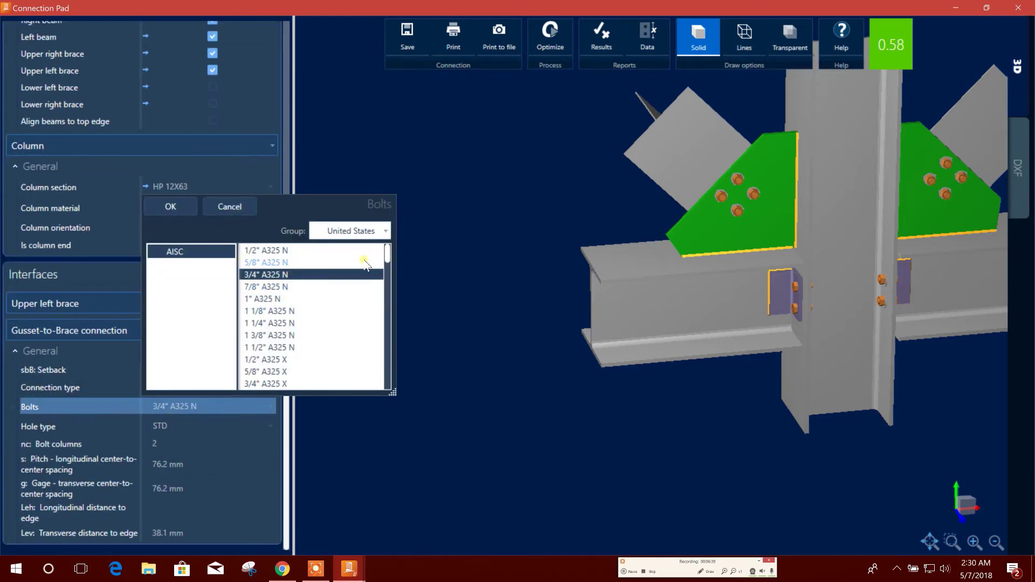
left_click(179, 209)
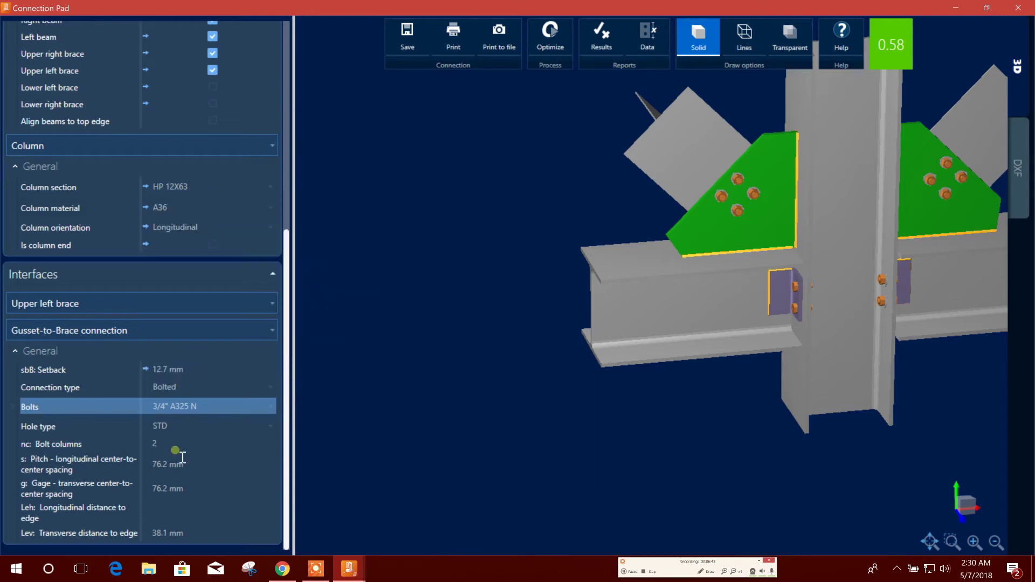
left_click(169, 446)
left_click(204, 464)
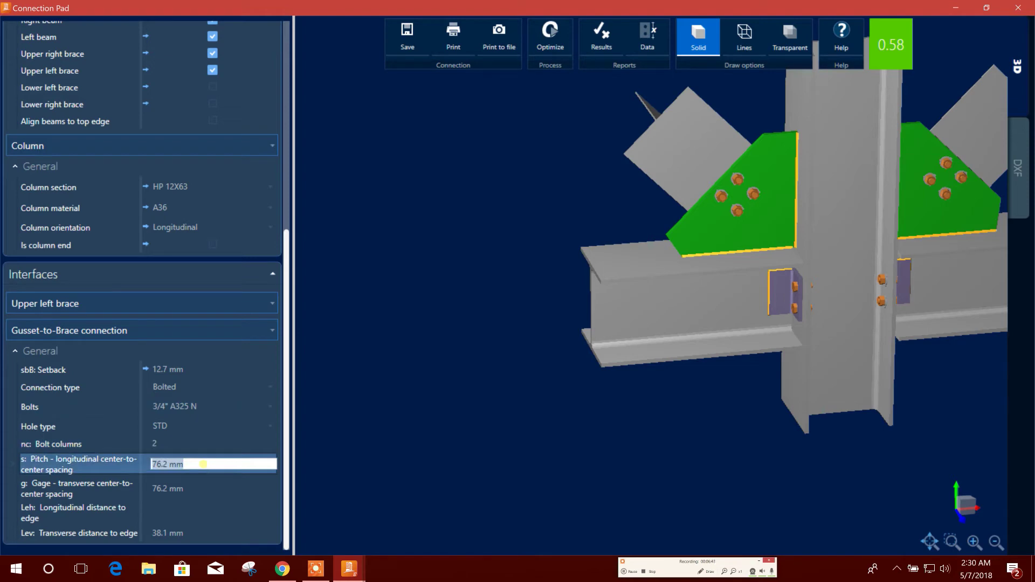
type("85")
left_click(200, 494)
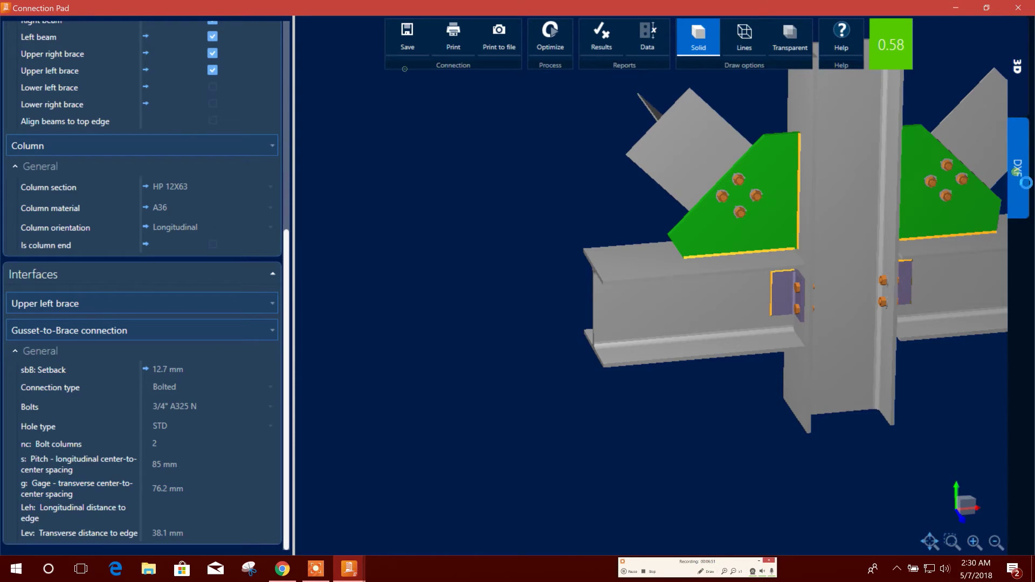
left_click(1019, 171)
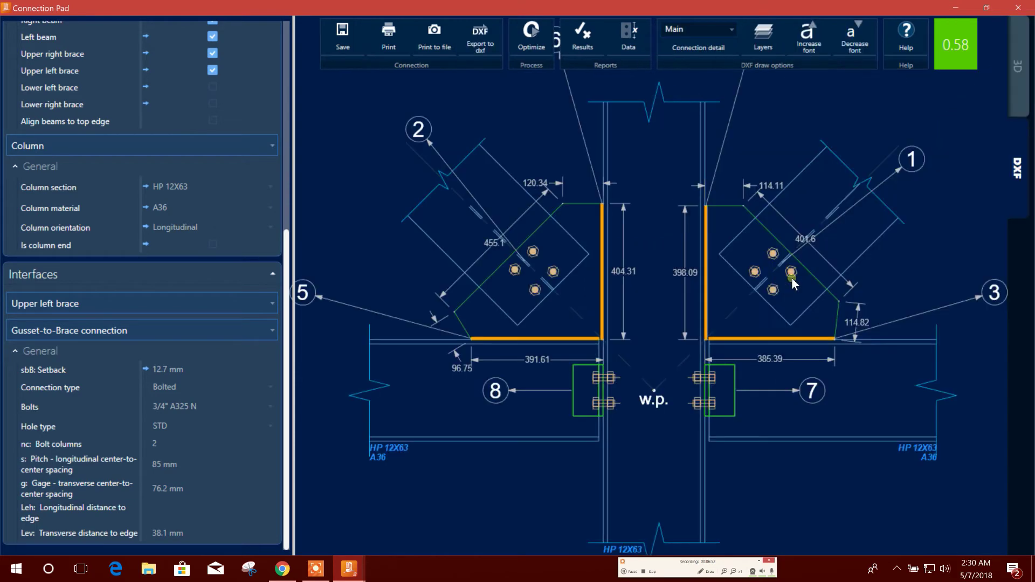
- Set the upper left brace's bolt gage to 85 mm and edge distances Leh and Lev to 50 mm
left_click(183, 489)
type("85")
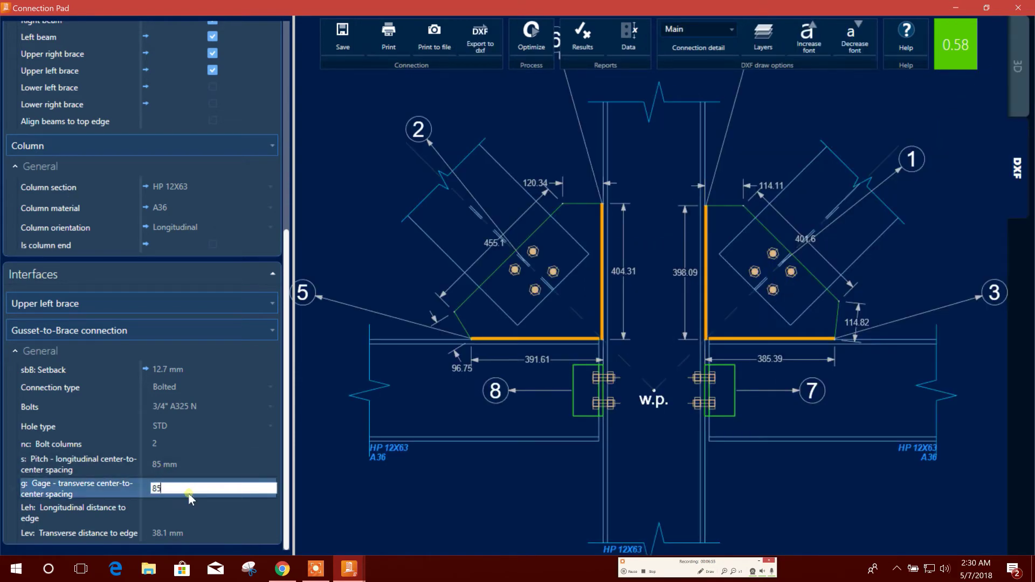
left_click(189, 511)
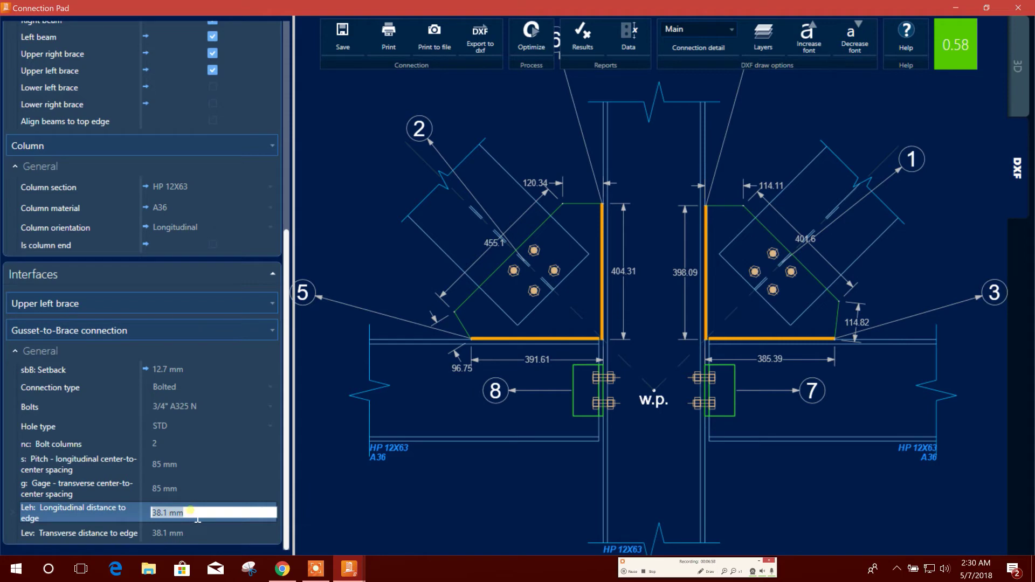
type("50")
left_click(190, 532)
type("50")
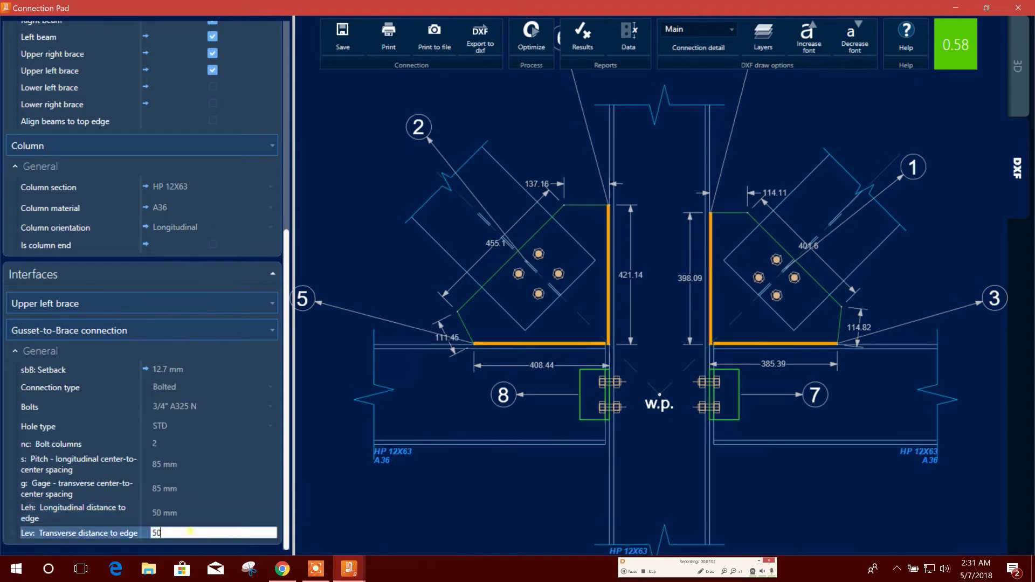
key("Return")
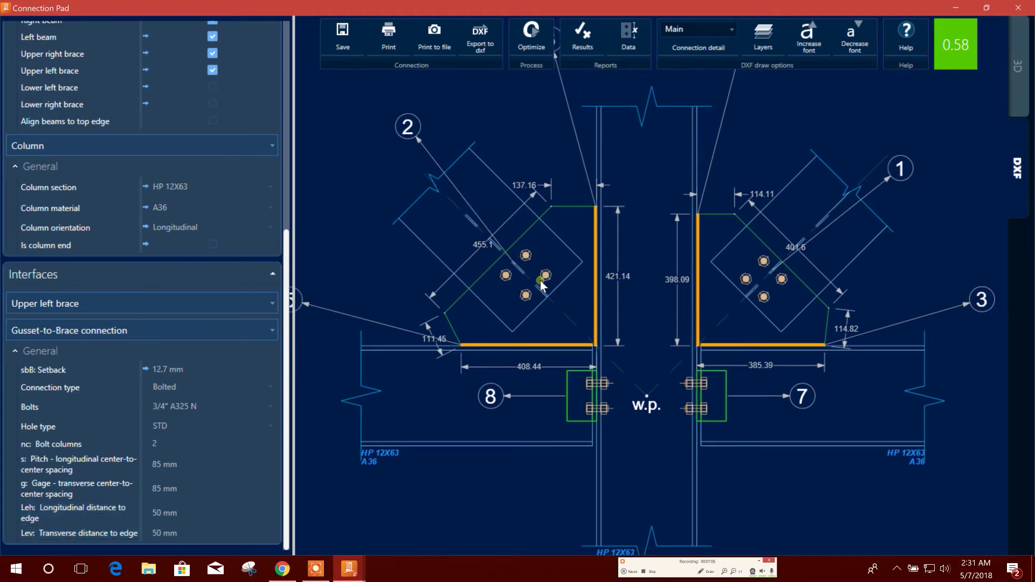
left_click(194, 500)
left_click(191, 471)
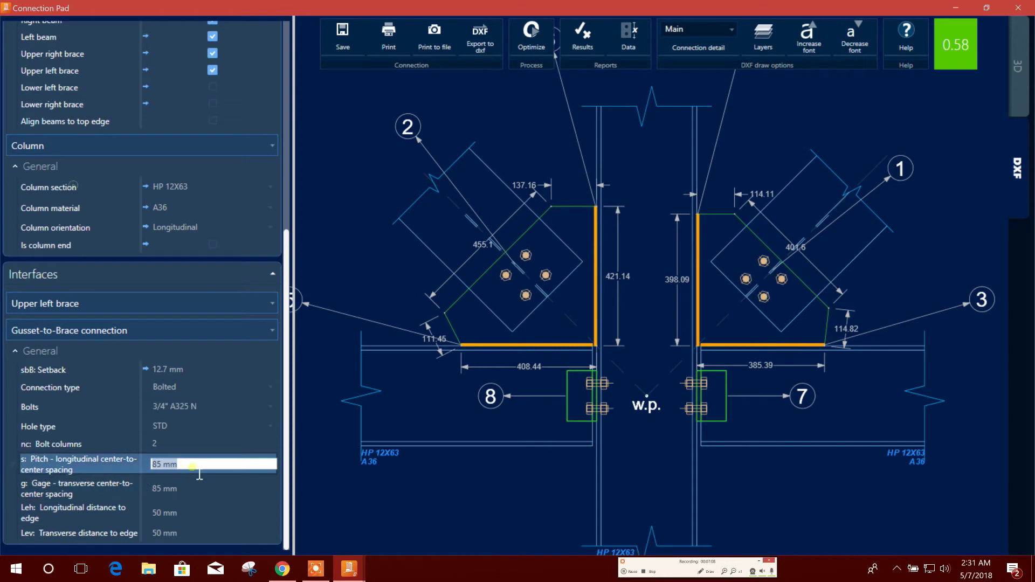
left_click(197, 503)
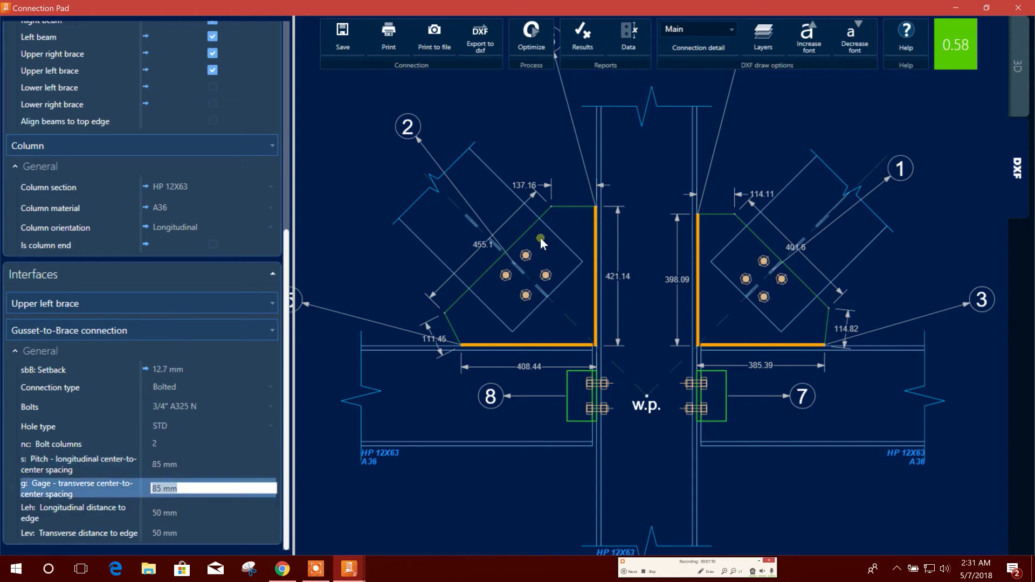
left_click(668, 315)
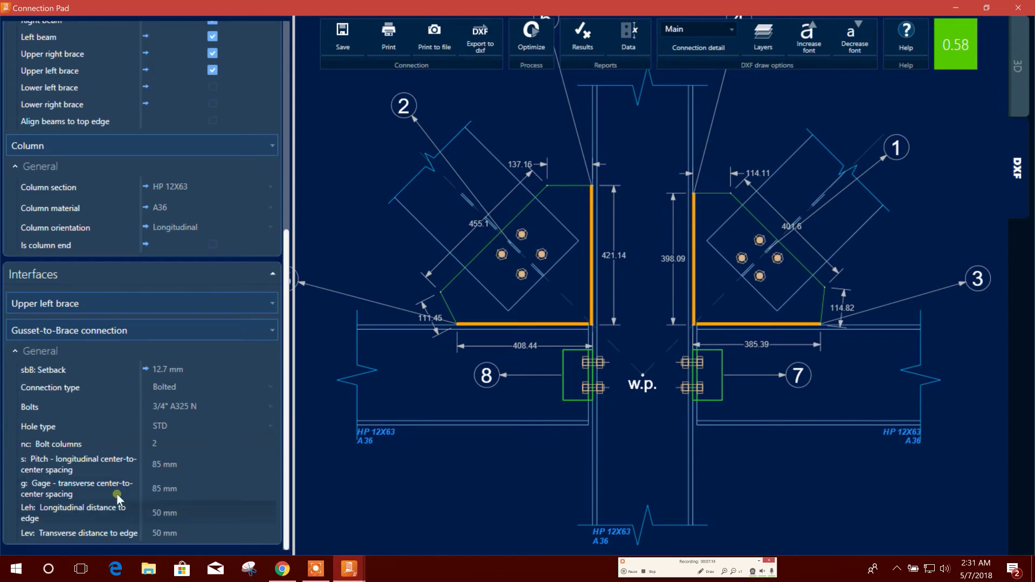
- Switch Interfaces to the upper right brace's Gusset-to-Brace connection
left_click(156, 312)
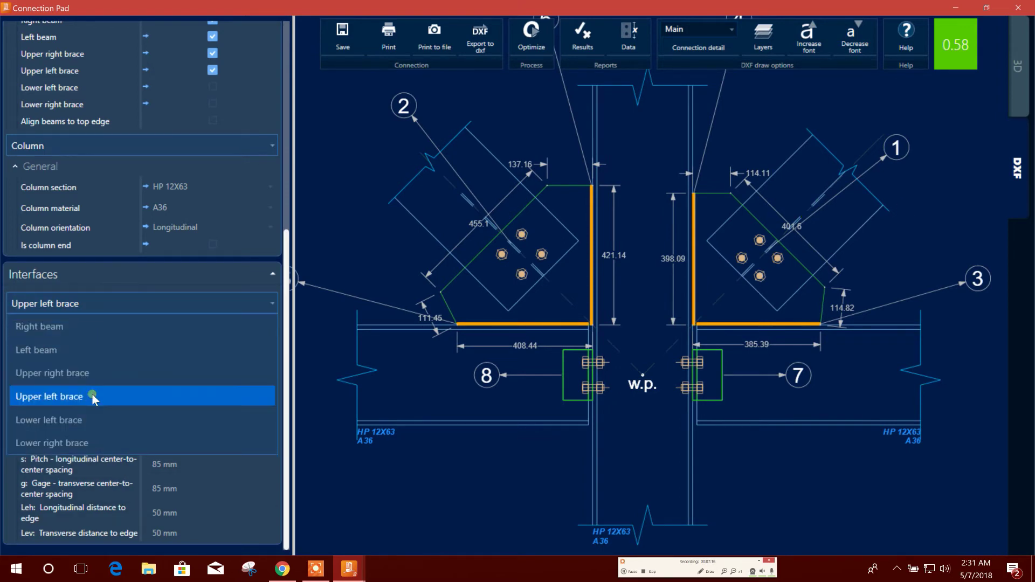
left_click(95, 378)
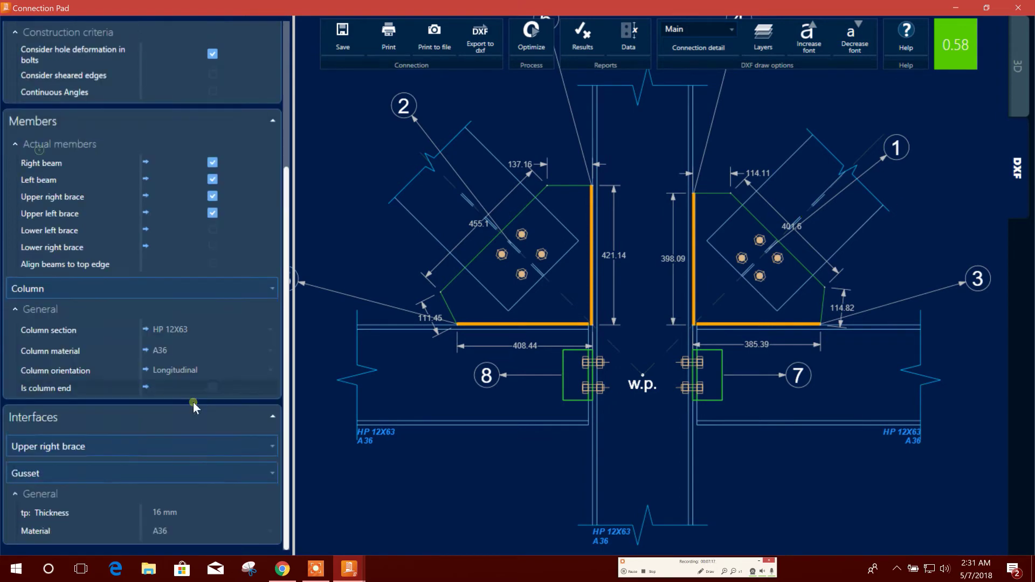
left_click(215, 475)
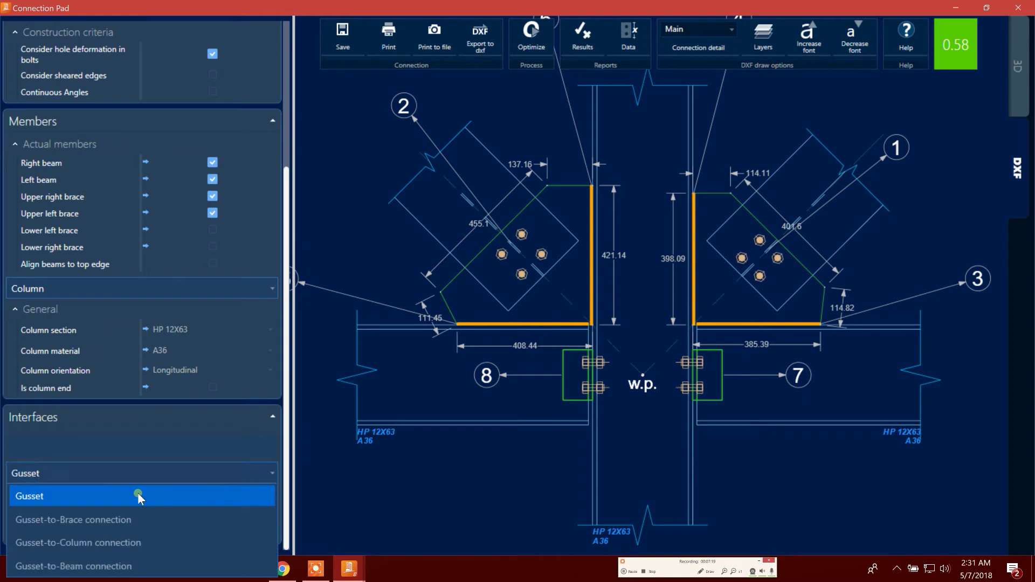
left_click(135, 522)
scroll(275, 539, "down", 3)
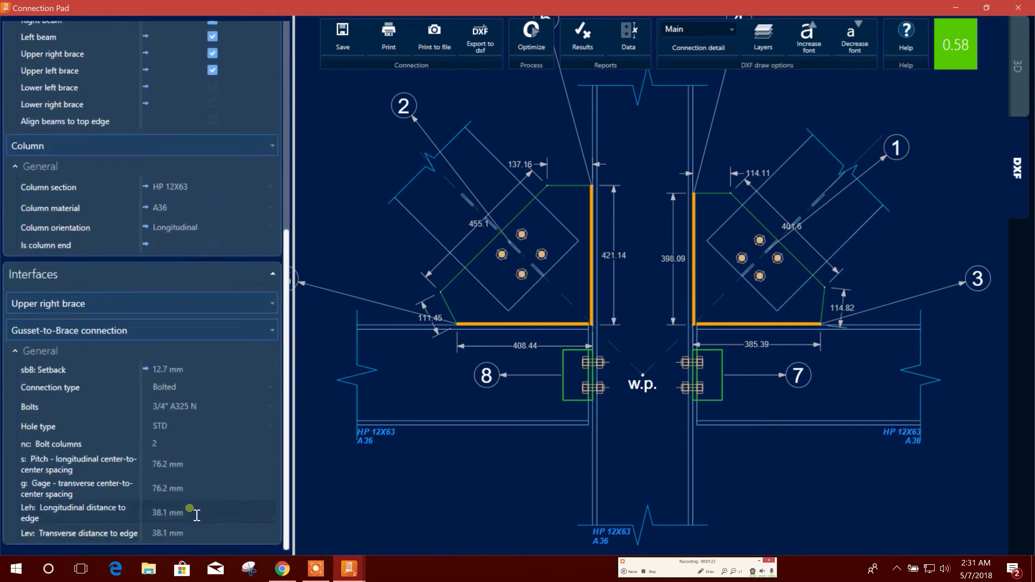
- Set its bolt pitch and gage to 85 mm and Leh and Lev to 50 mm
left_click(196, 471)
type("85")
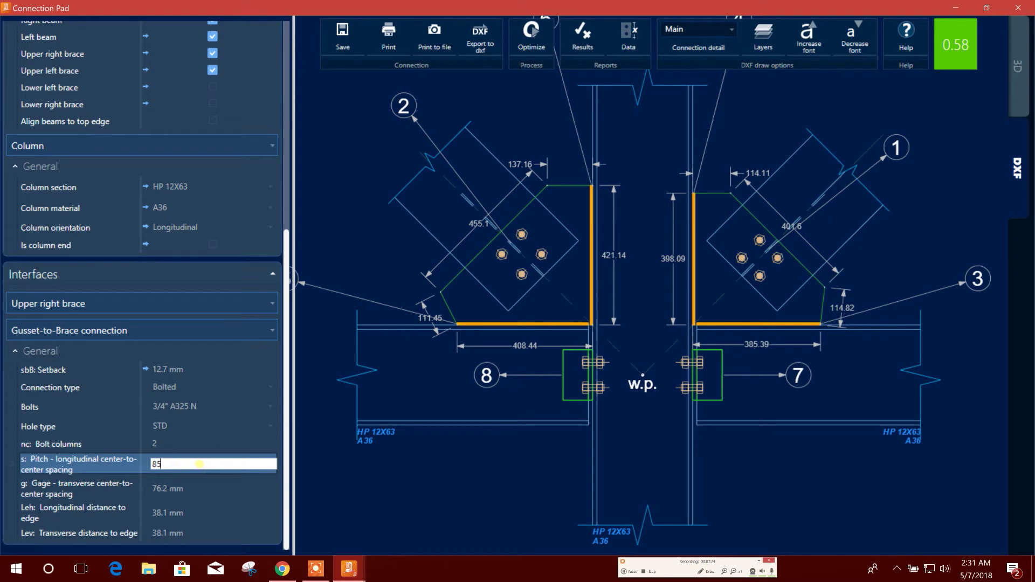
left_click(196, 488)
type("85")
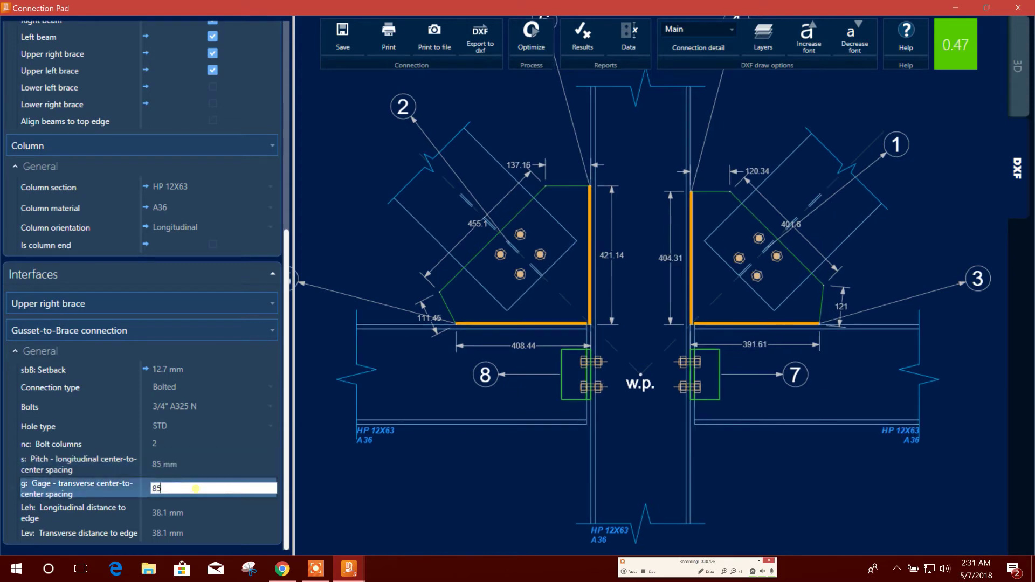
left_click(237, 515)
type("50")
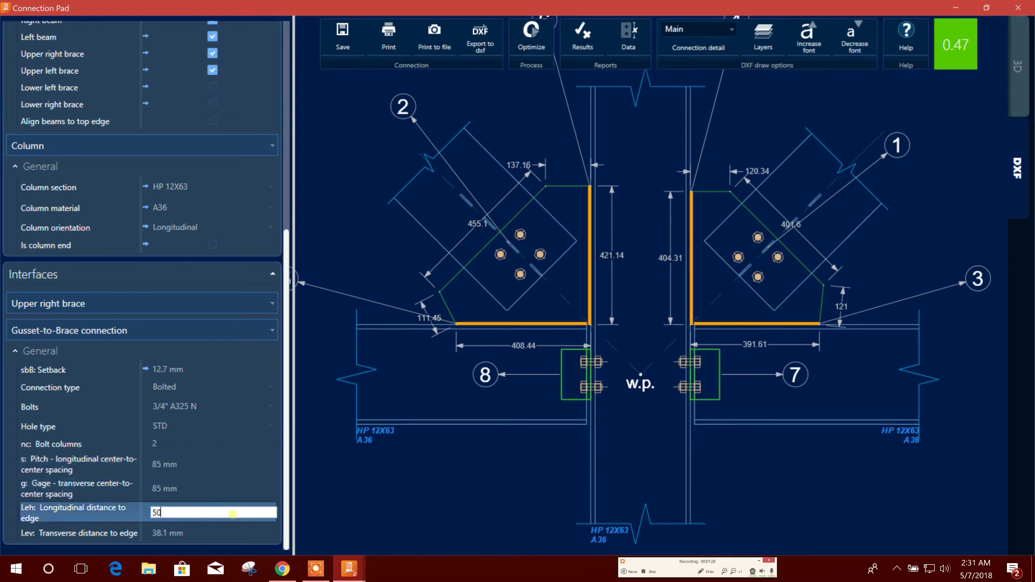
left_click(226, 534)
type("50")
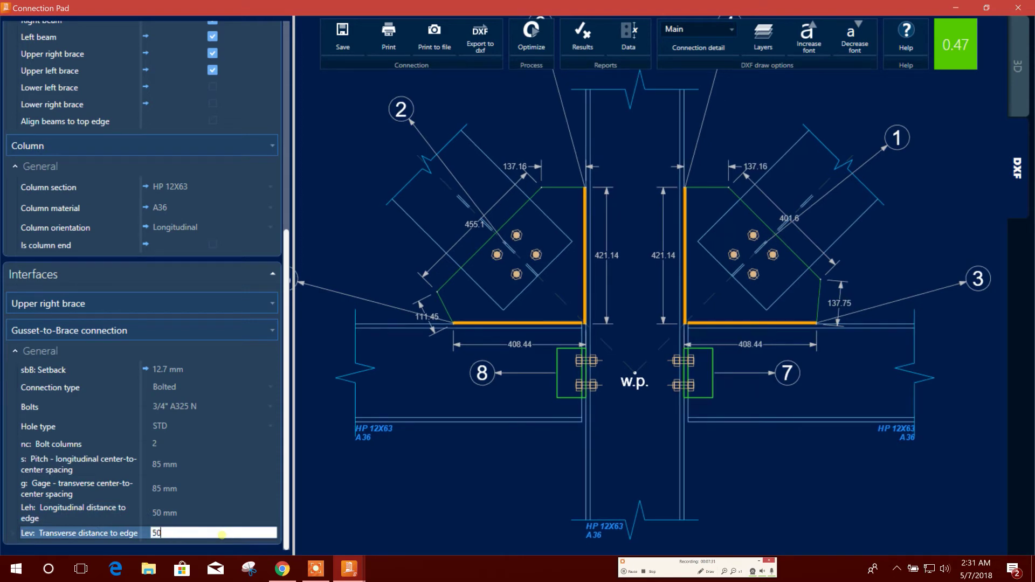
key("Return")
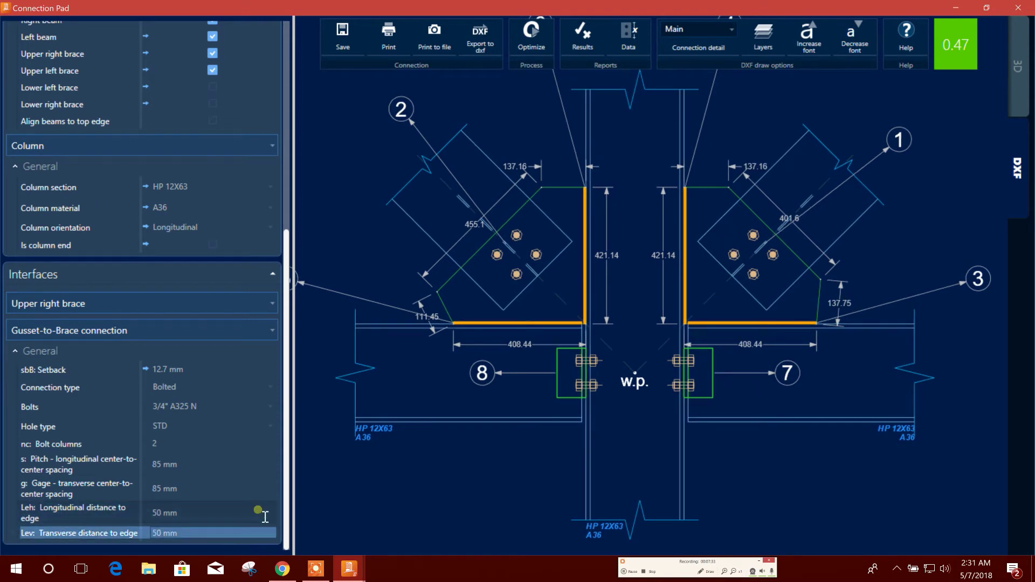
left_click(193, 337)
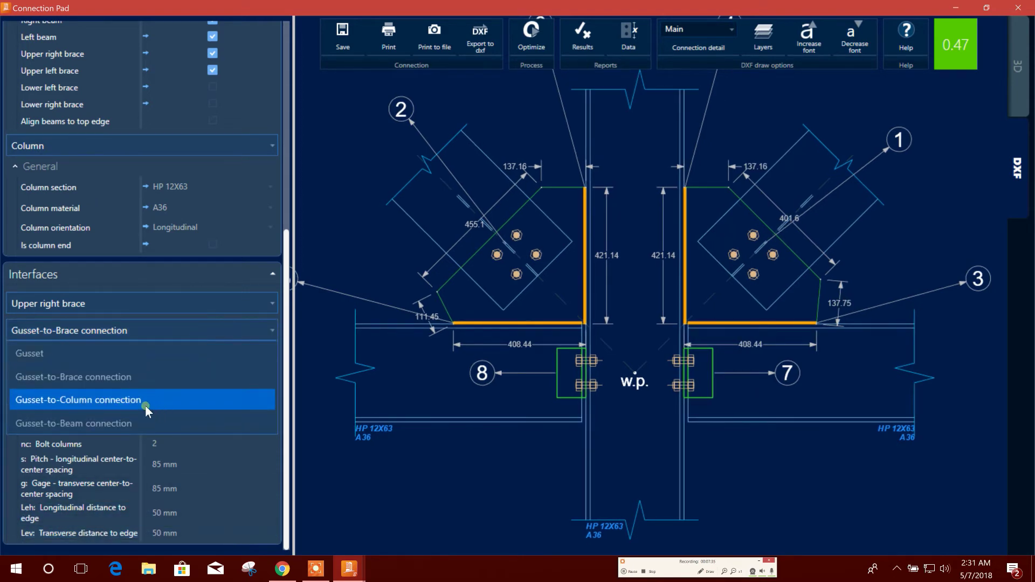
- Set weld size 5 for the upper right brace's Gusset-to-Column and Gusset-to-Beam connections
left_click(146, 406)
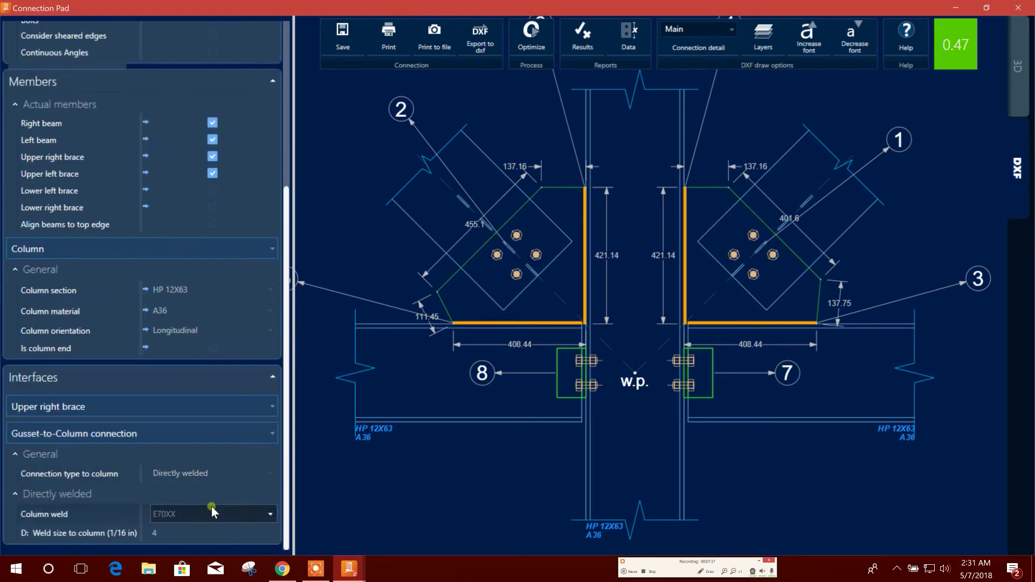
left_click(198, 532)
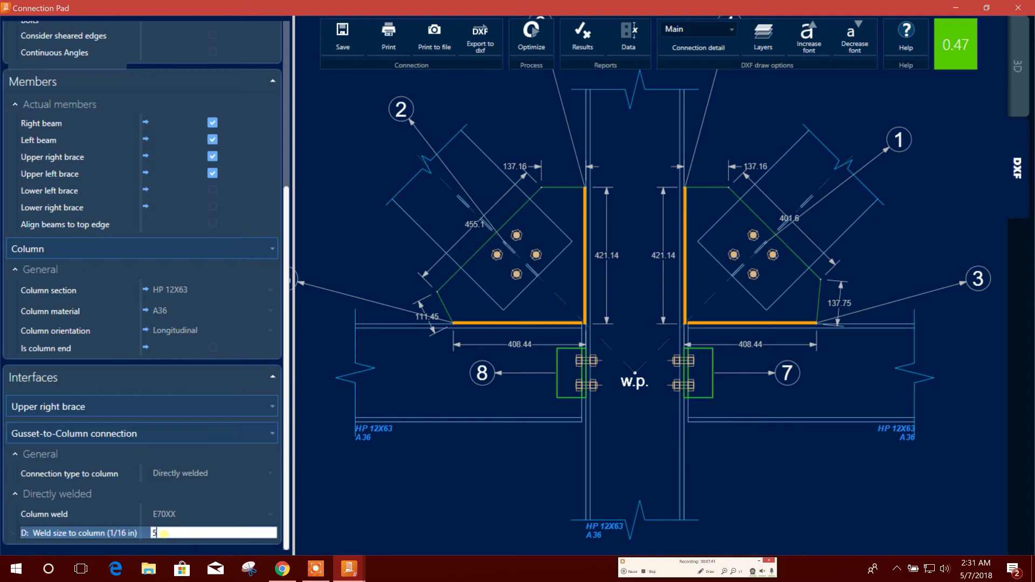
key("Return")
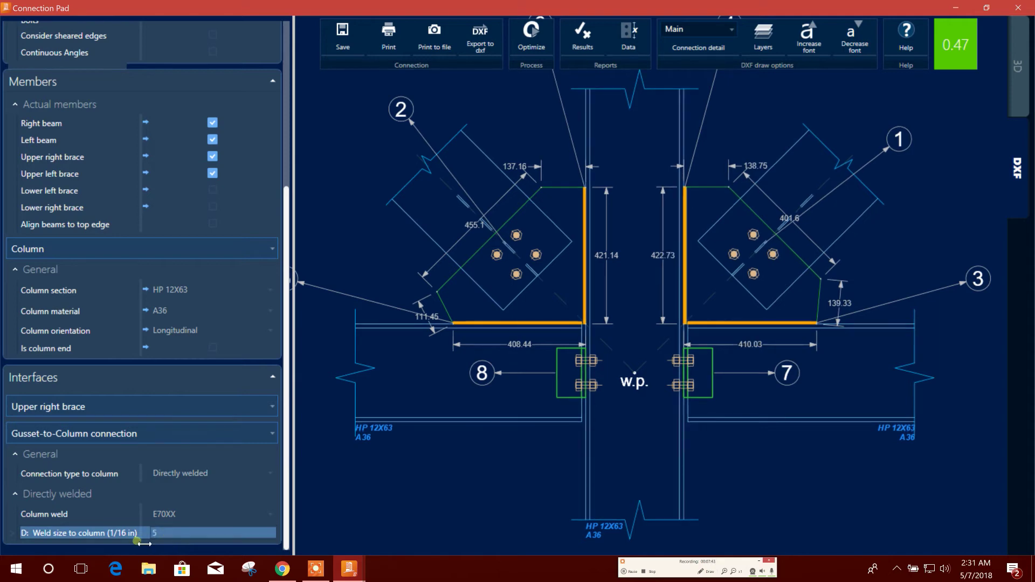
left_click(233, 431)
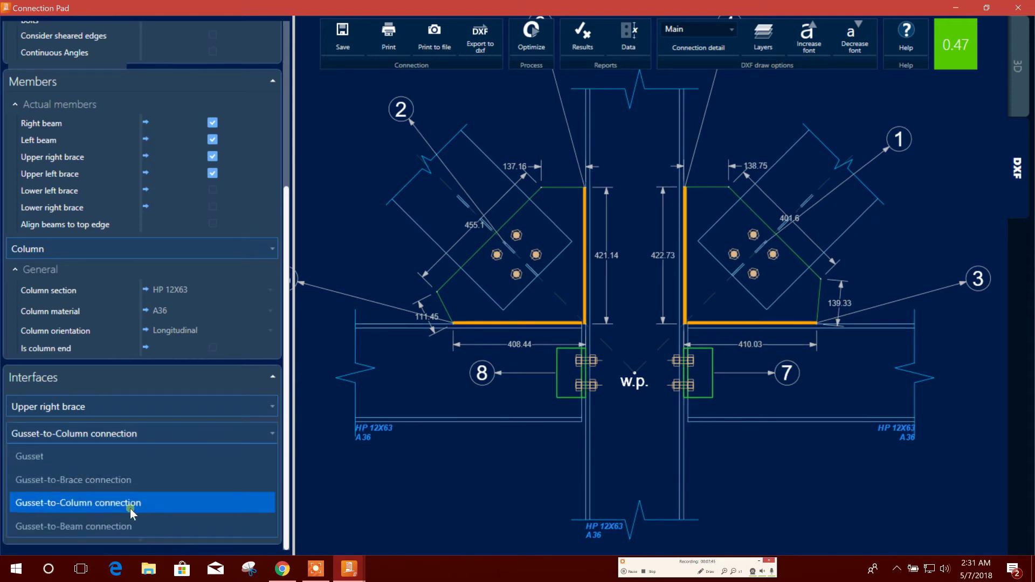
left_click(133, 526)
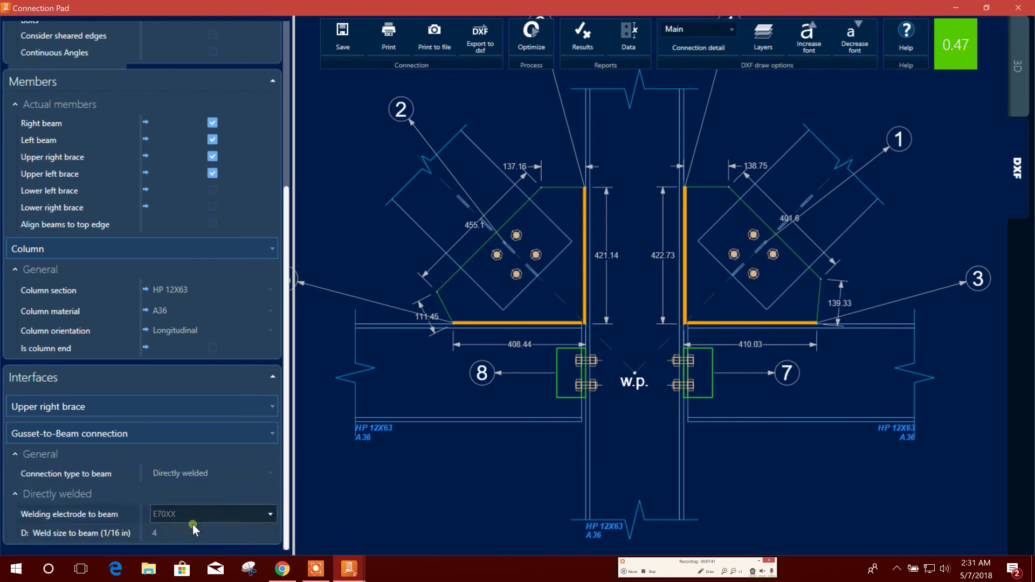
left_click(193, 533)
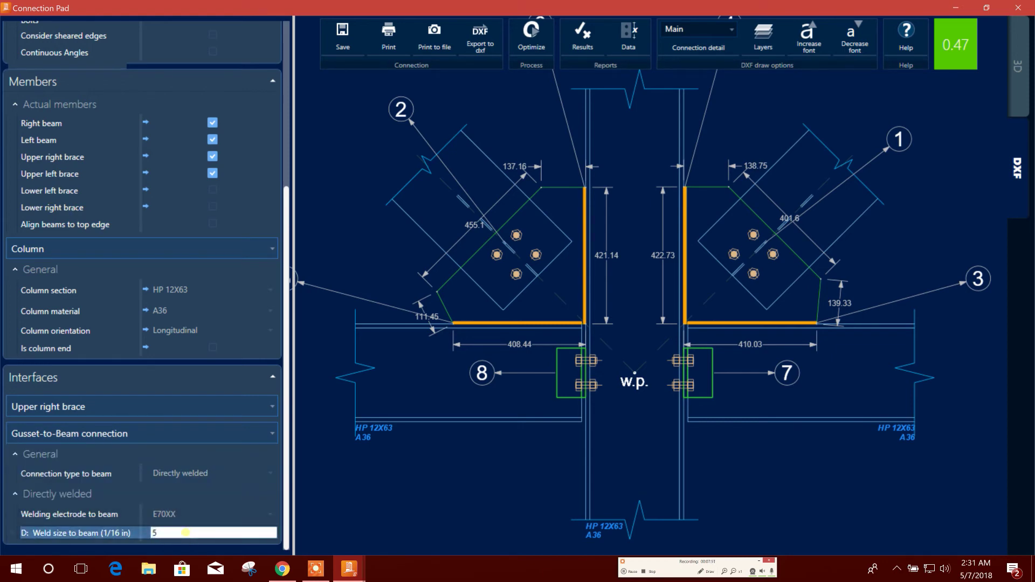
left_click(186, 533)
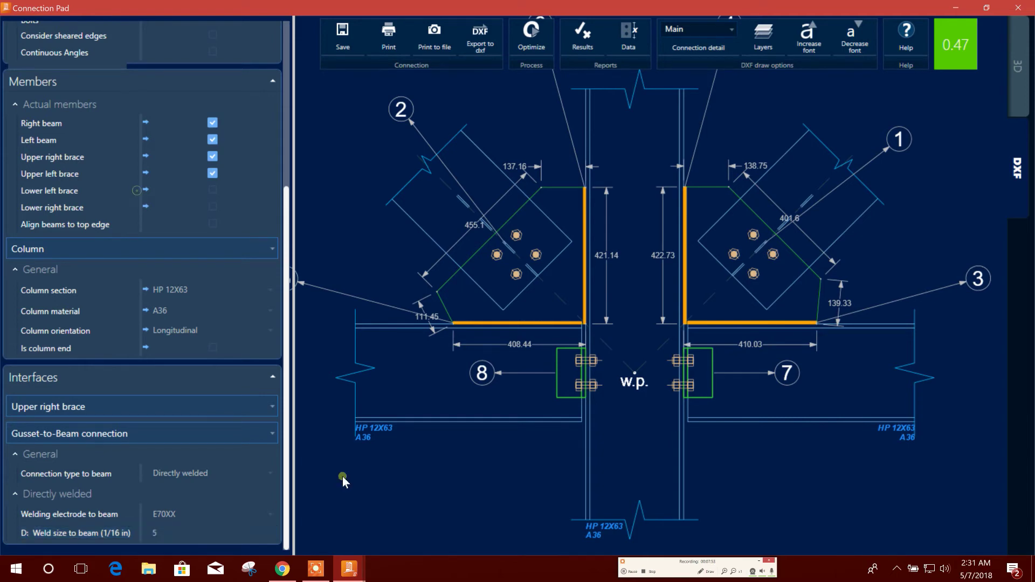
left_click(463, 395)
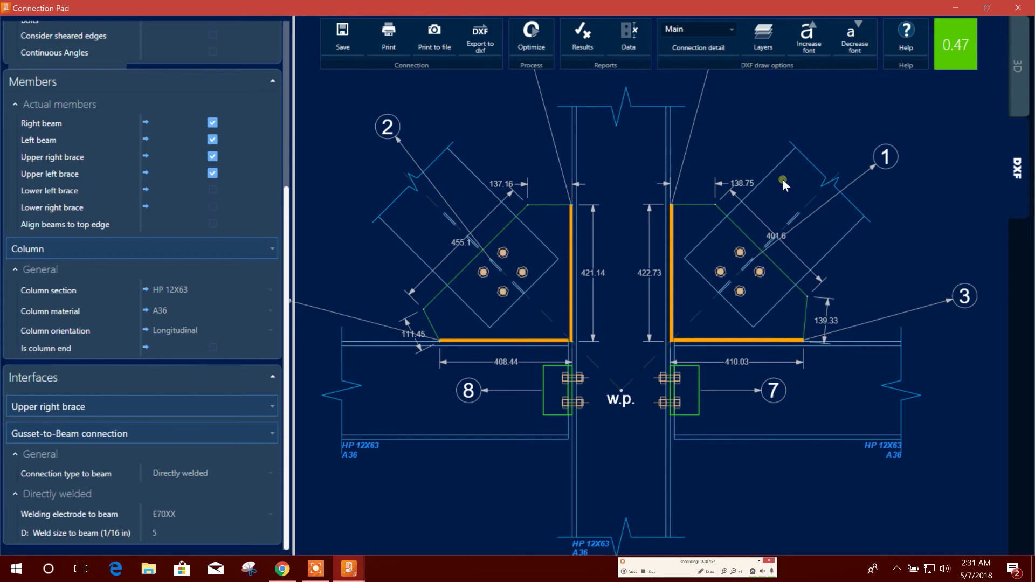
- Preview the Directly bolted (1), Directly bolted (2), Directly welded (4) and Clip angle (8) detail drawings
left_click(698, 30)
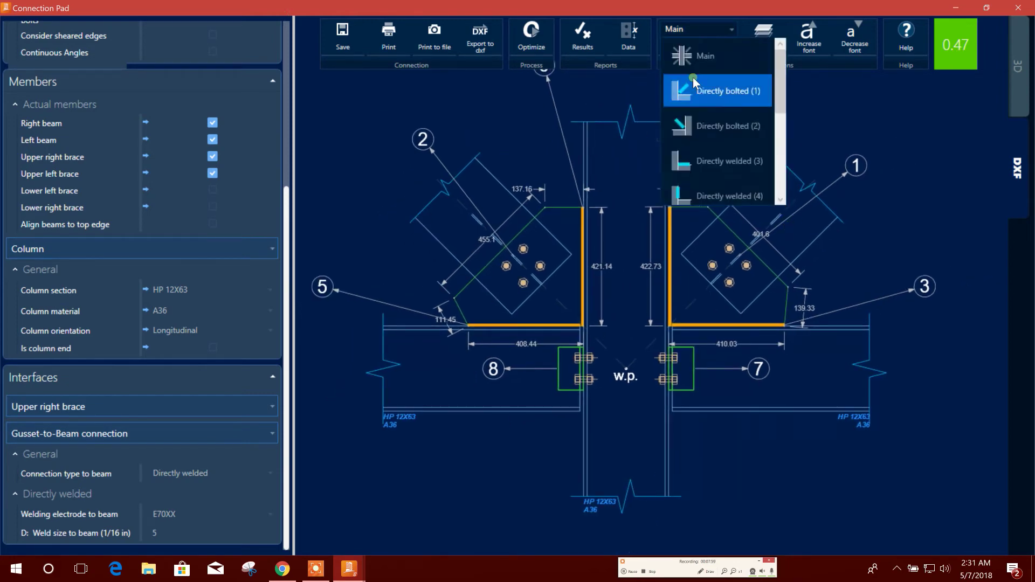
left_click(694, 82)
left_click(722, 29)
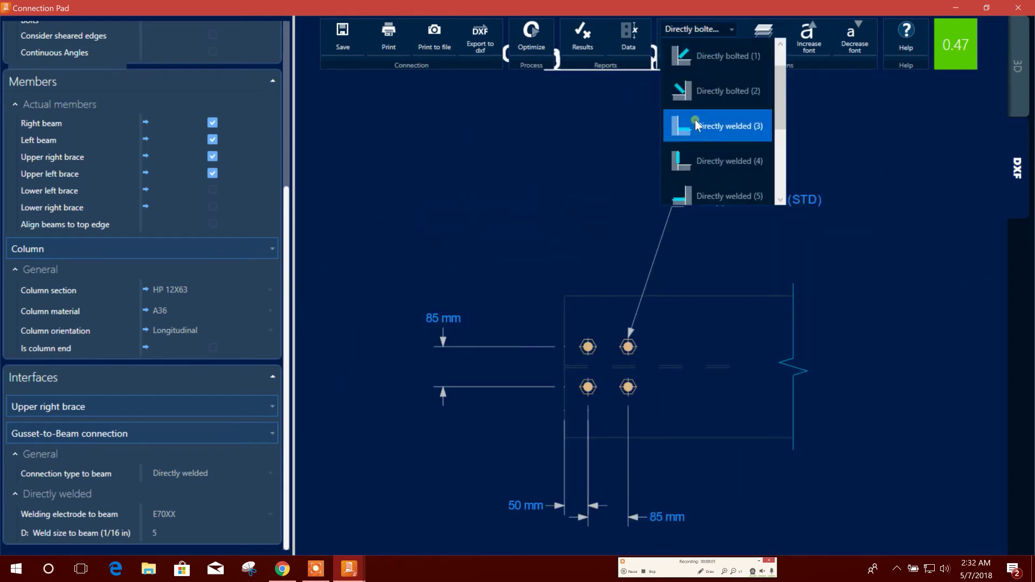
left_click(698, 91)
left_click(704, 30)
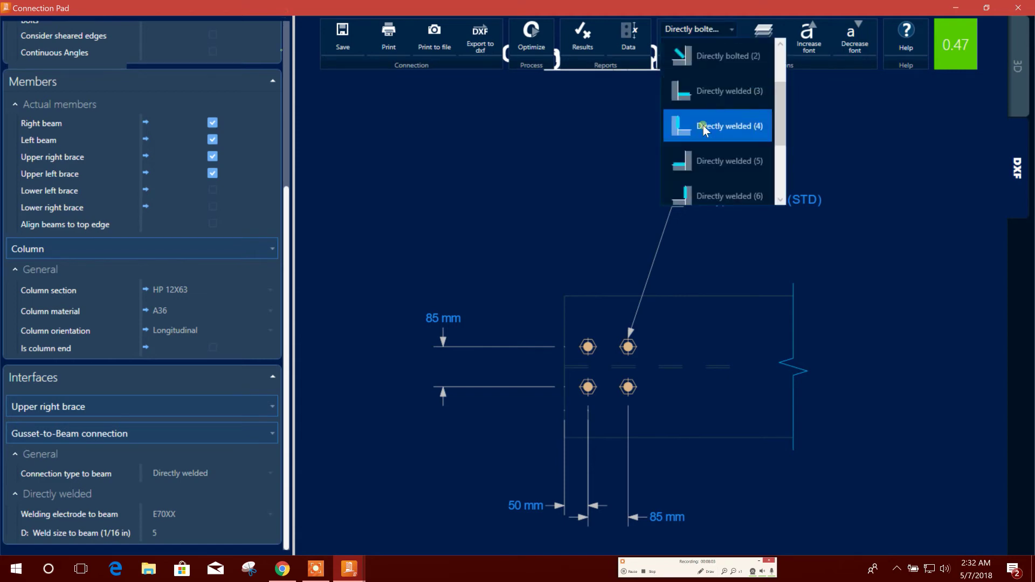
left_click(704, 130)
left_click(696, 30)
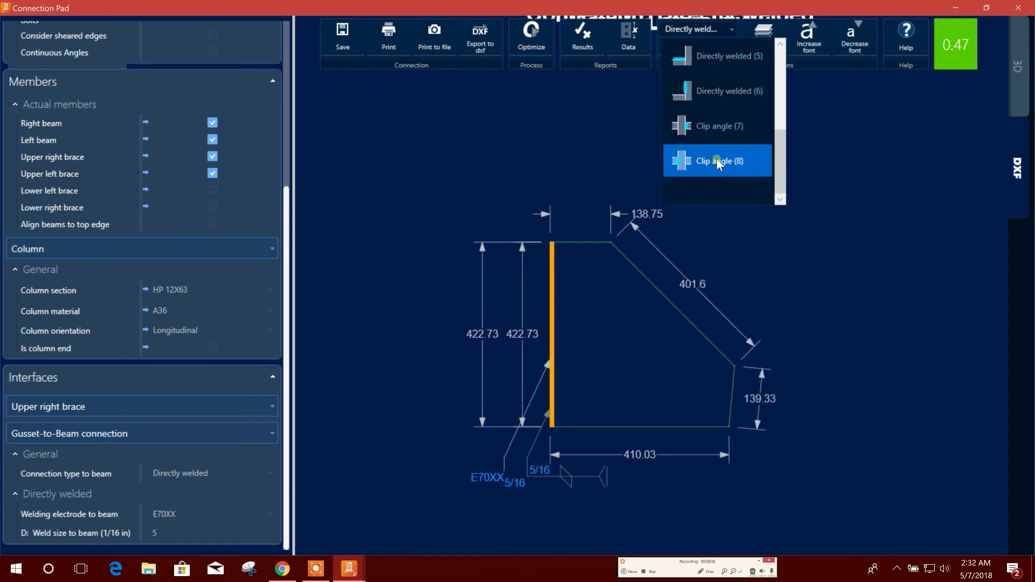
left_click(718, 161)
- Compare the directly welded and Clip angle (7) details, then return to the main gusset drawing
key("Up")
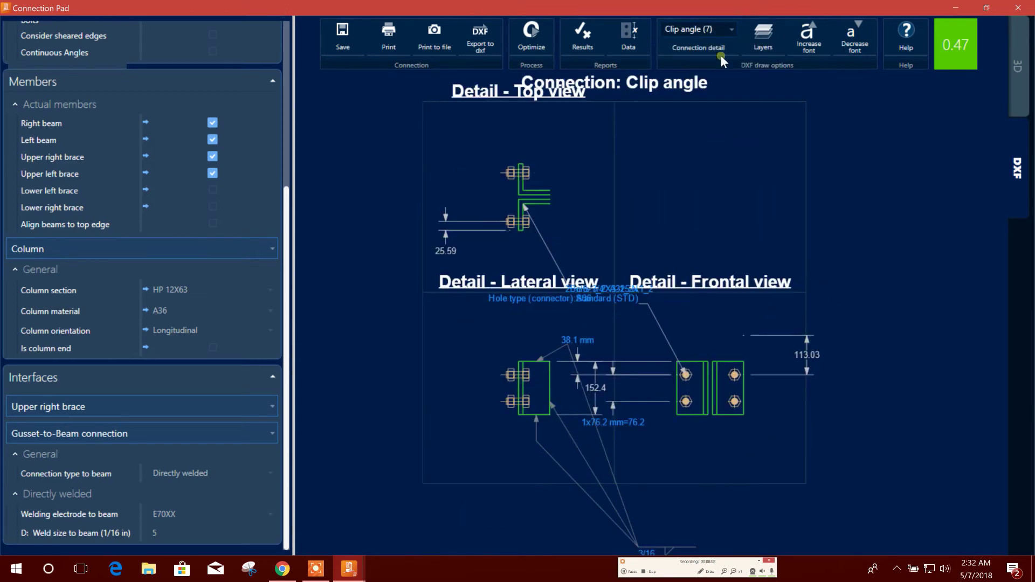
left_click(717, 30)
left_click(711, 140)
left_click(715, 29)
left_click(706, 126)
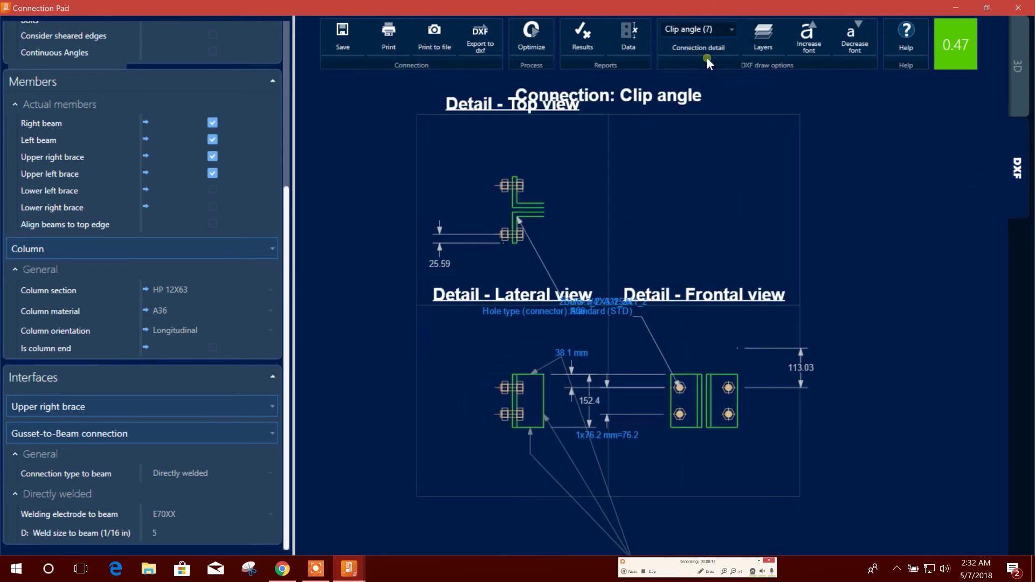
left_click(711, 32)
scroll(707, 87, "up", 3)
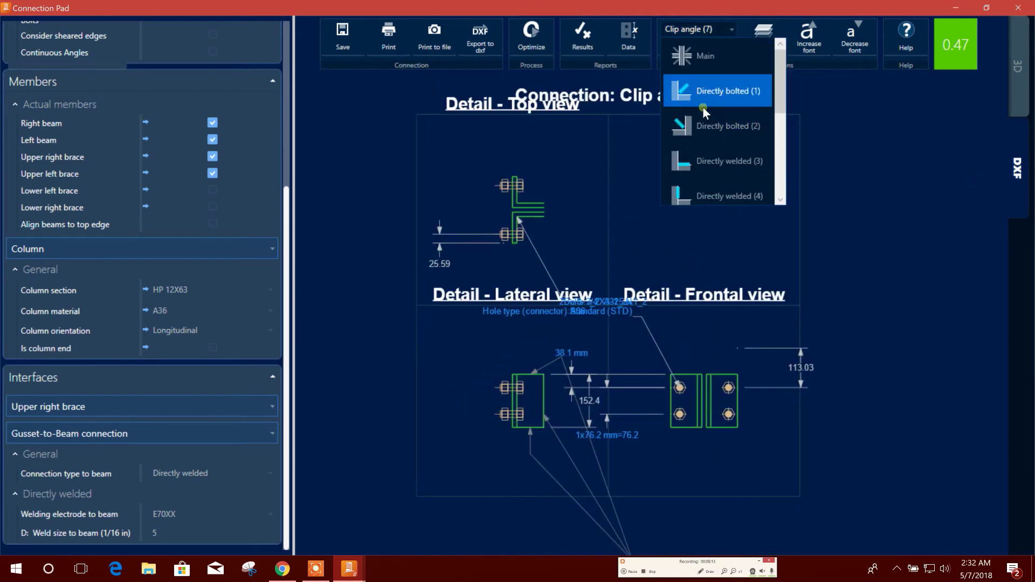
left_click(708, 59)
- Review the connection results report with View formulas enabled, scrolling through the checks, then close it
left_click(583, 37)
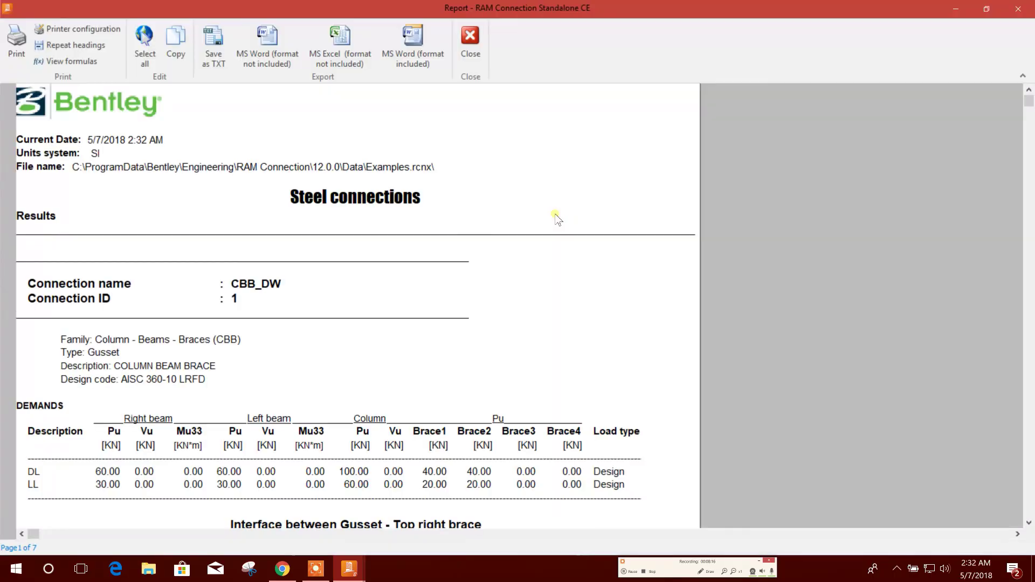
scroll(395, 254, "down", 15)
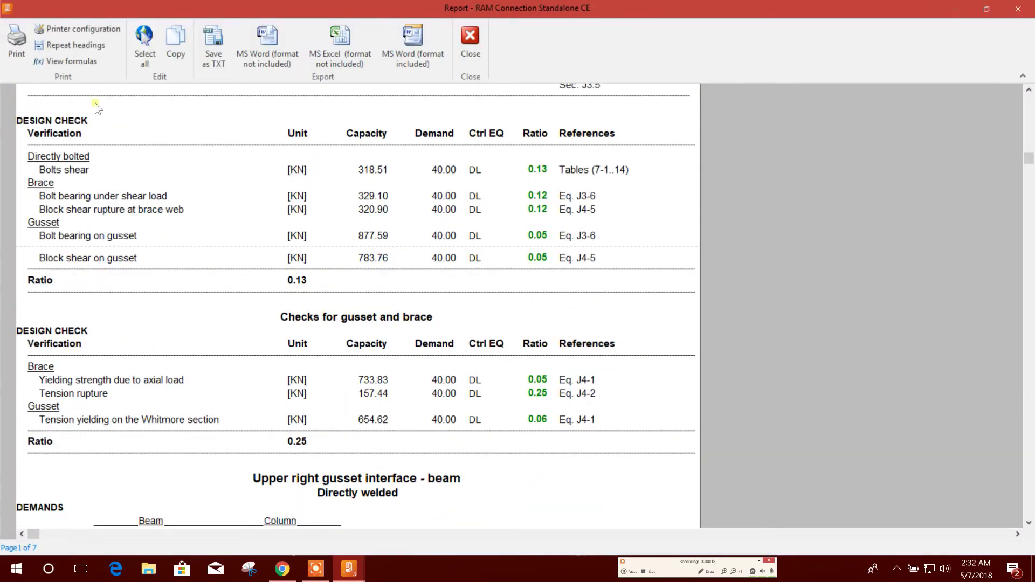
left_click(75, 62)
scroll(176, 259, "down", 5)
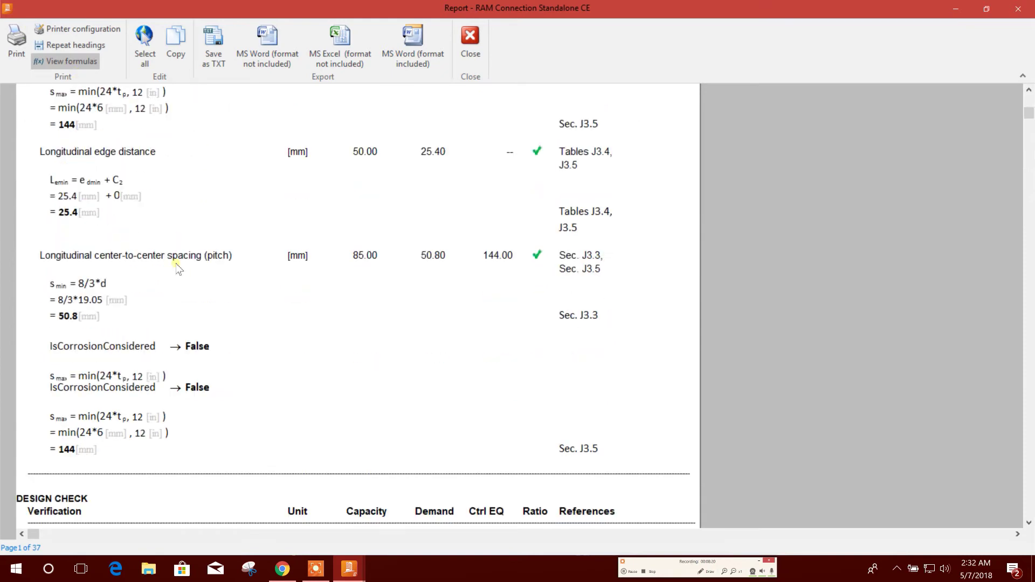
scroll(350, 265, "down", 15)
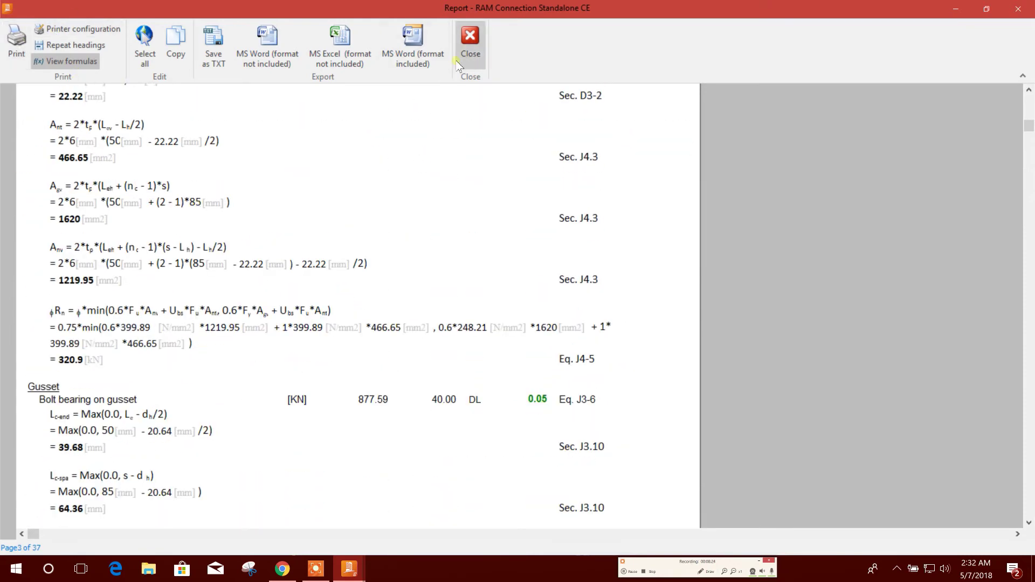
scroll(265, 307, "up", 4)
left_click_drag(1028, 130, 1027, 97)
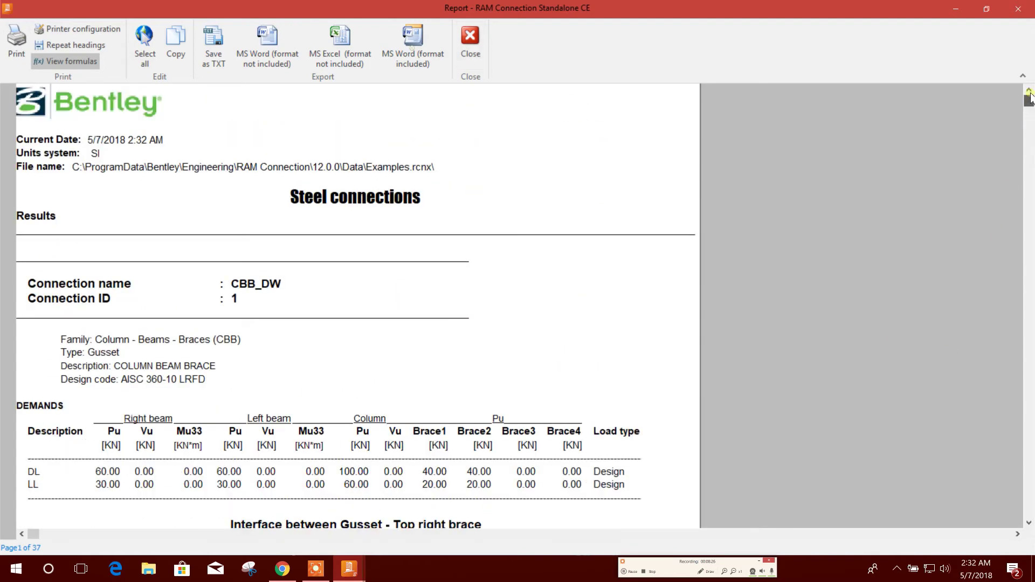
scroll(226, 328, "down", 1)
scroll(226, 327, "up", 1)
left_click(216, 330)
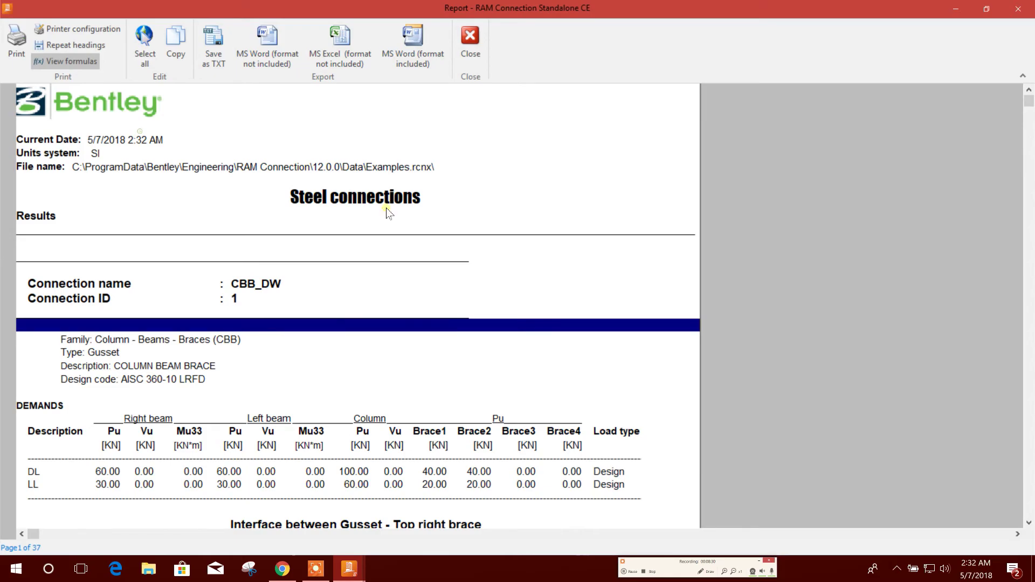
left_click(471, 40)
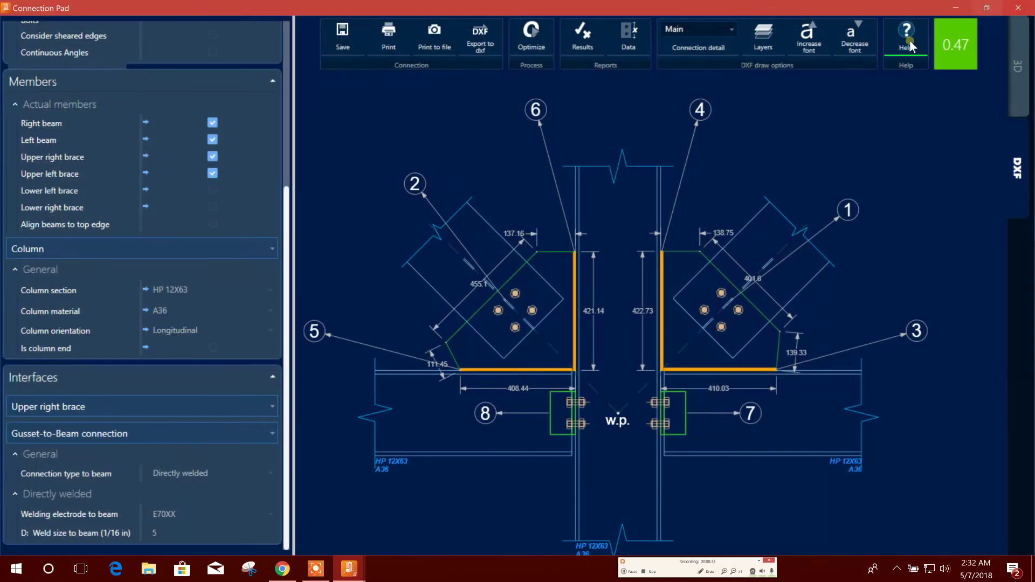
- Close the Connection Pad and open the Output > General > Connection detail report
left_click(1018, 7)
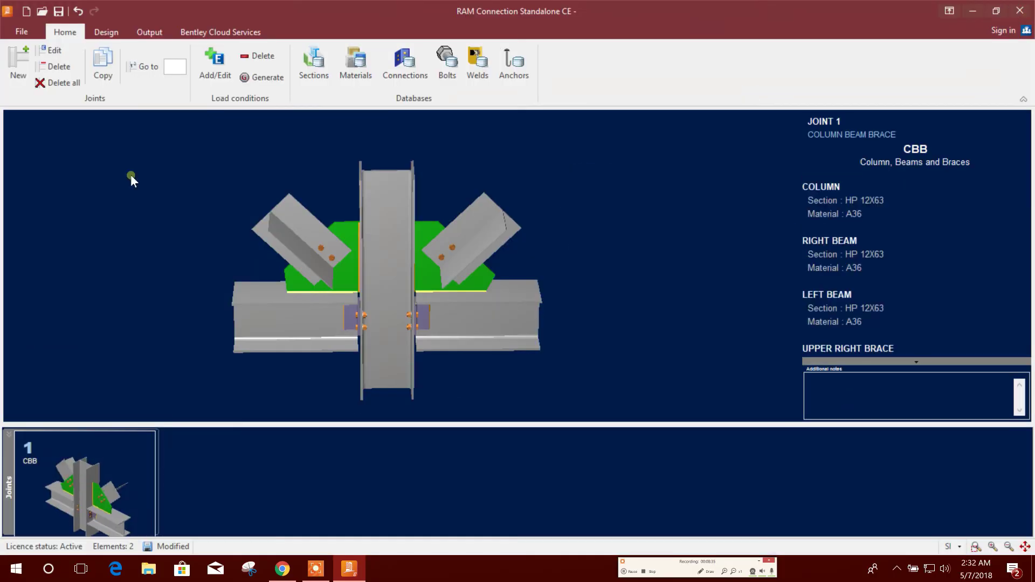
left_click(106, 32)
left_click(150, 32)
left_click(27, 85)
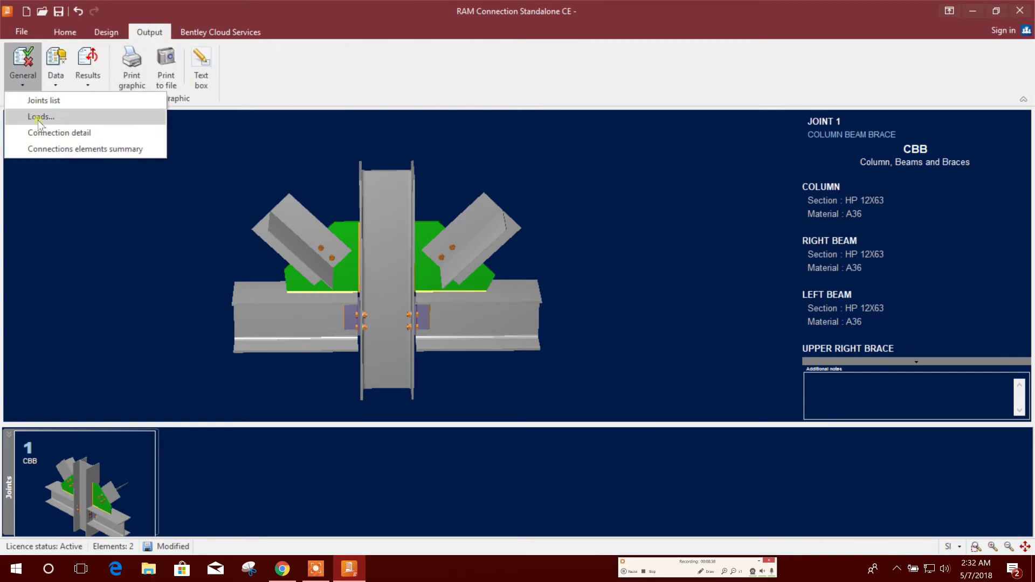
left_click(61, 135)
scroll(327, 178, "down", 12)
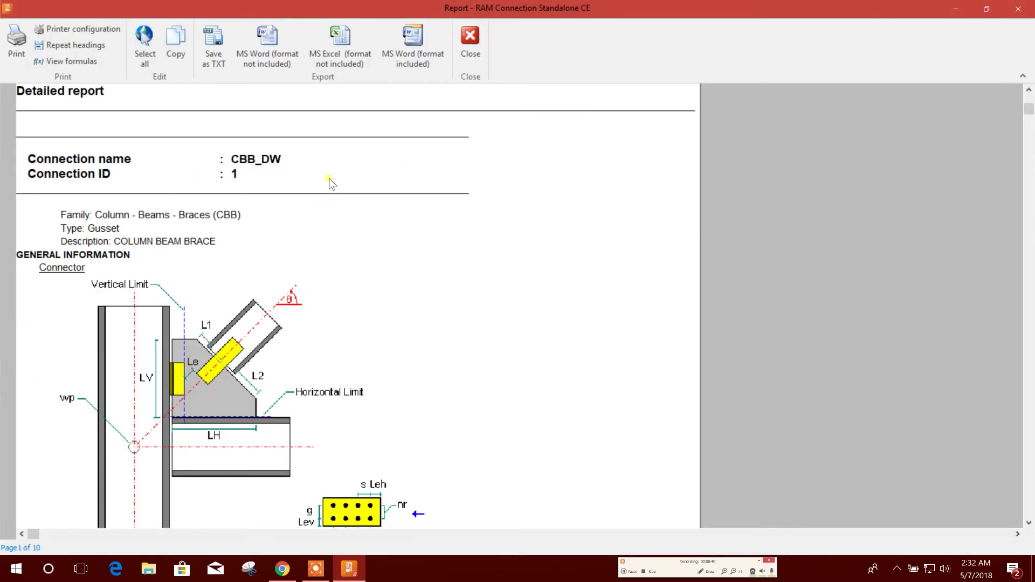
scroll(280, 252, "down", 15)
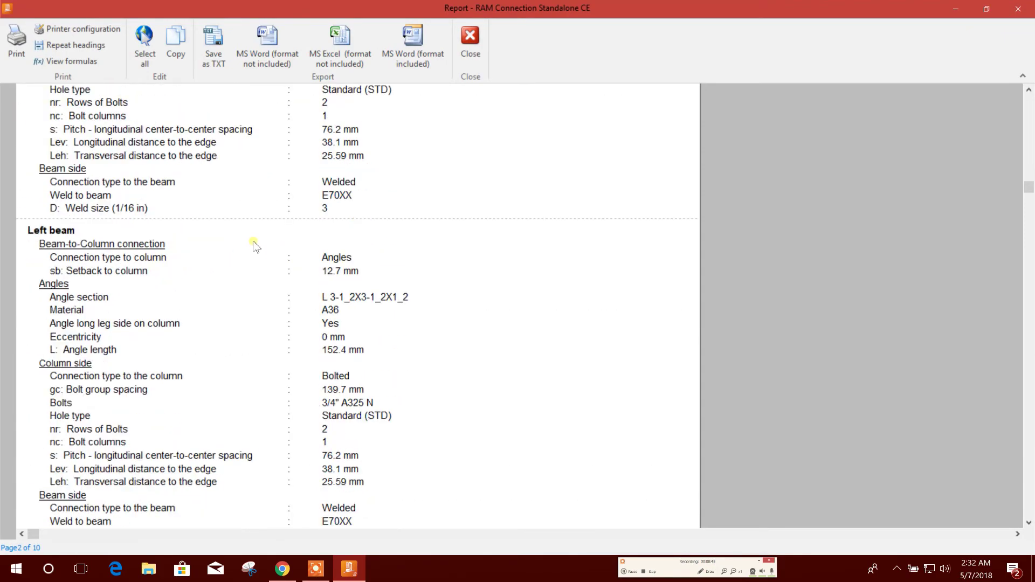
scroll(254, 246, "down", 15)
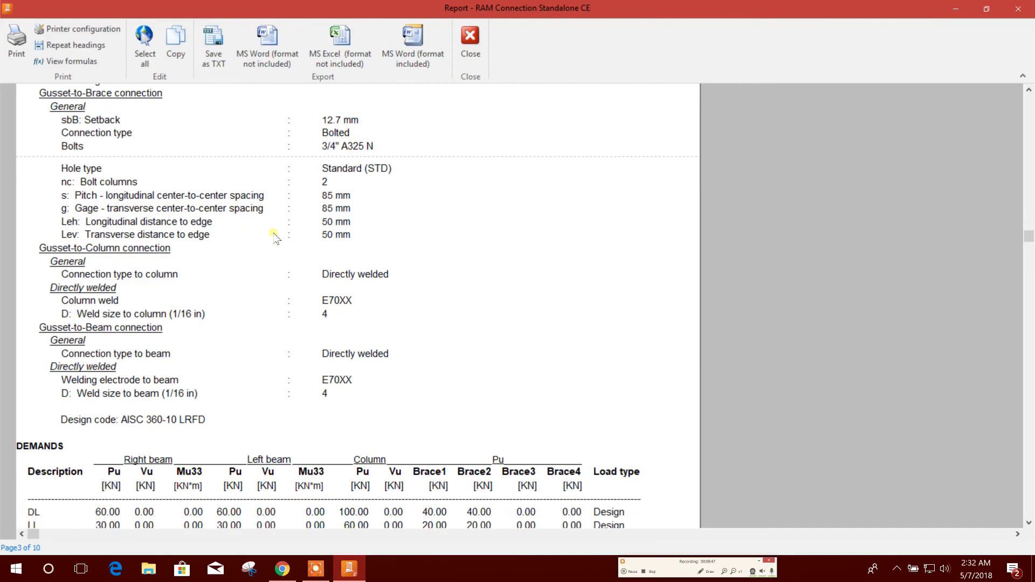
scroll(275, 237, "down", 15)
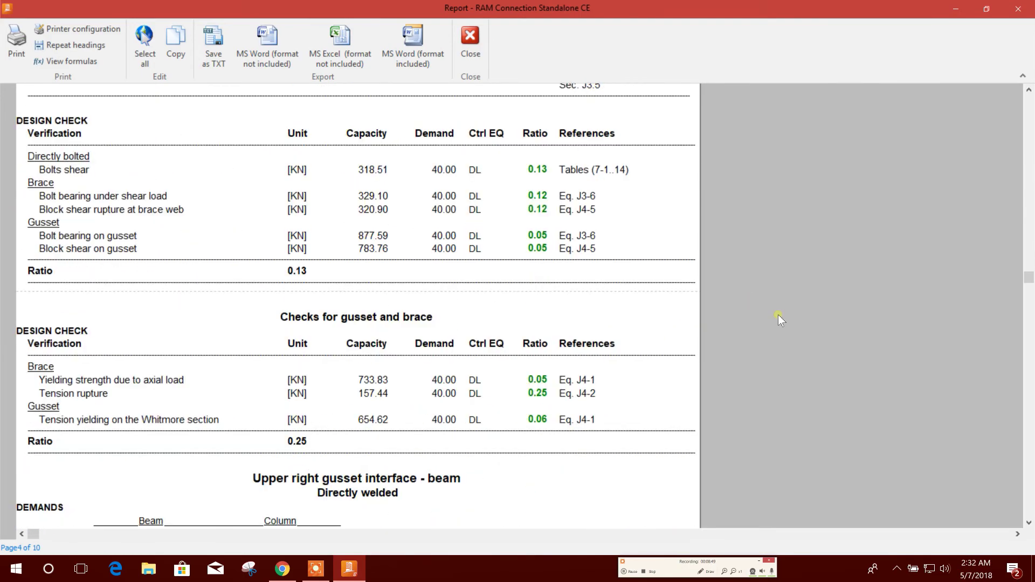
scroll(356, 302, "down", 20)
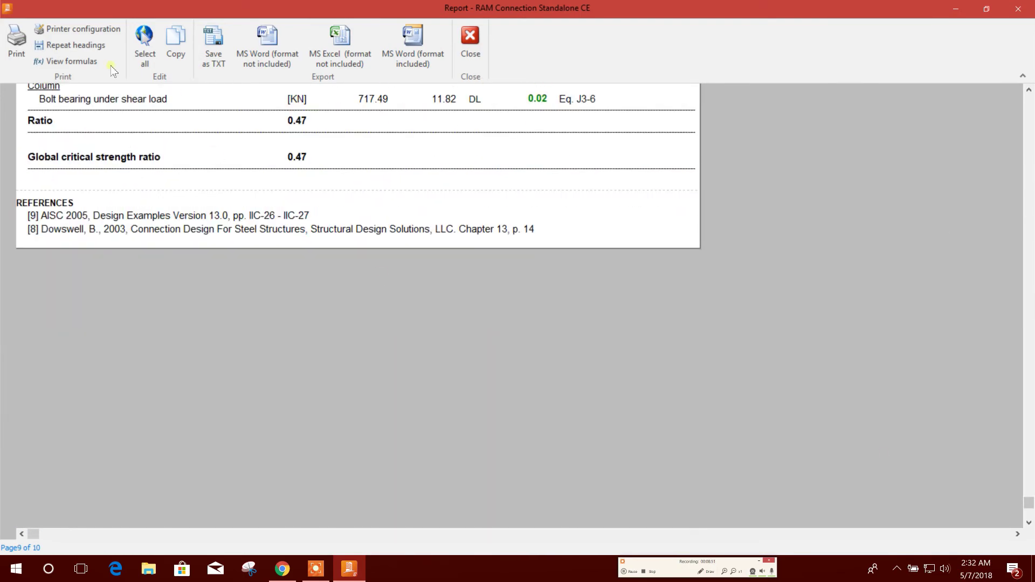
- Print the report to 'RAM Connection Standalone CE report.pdf', review it, and close the report
left_click(21, 46)
left_click(577, 323)
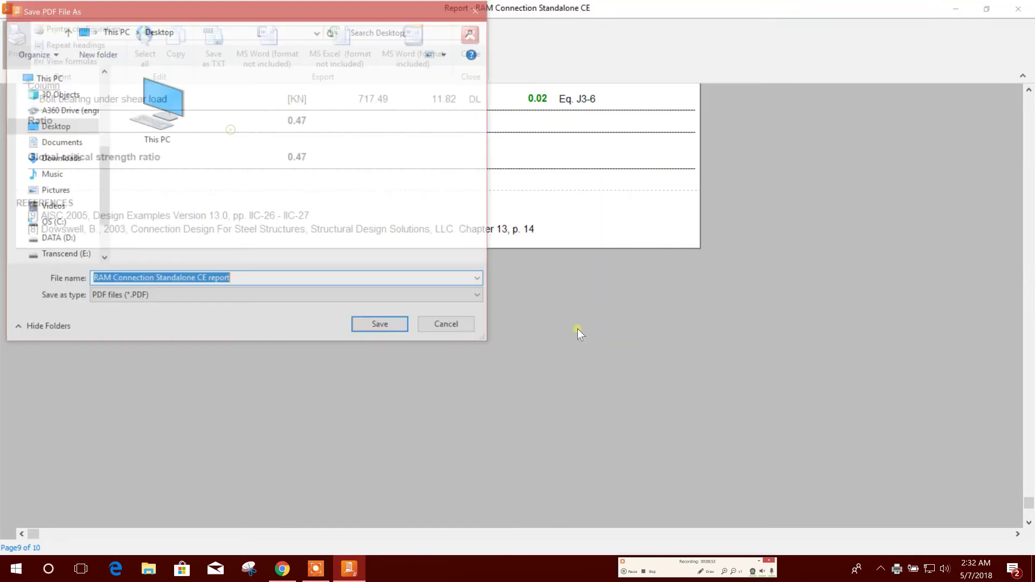
left_click(385, 327)
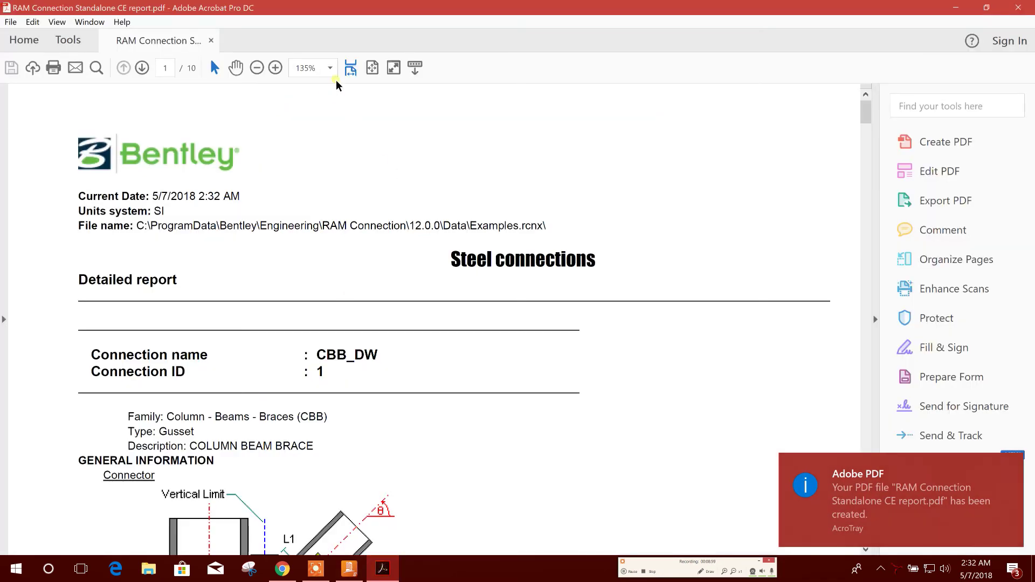
scroll(338, 148, "down", 3, "ctrl")
scroll(327, 305, "down", 10)
scroll(324, 303, "down", 20)
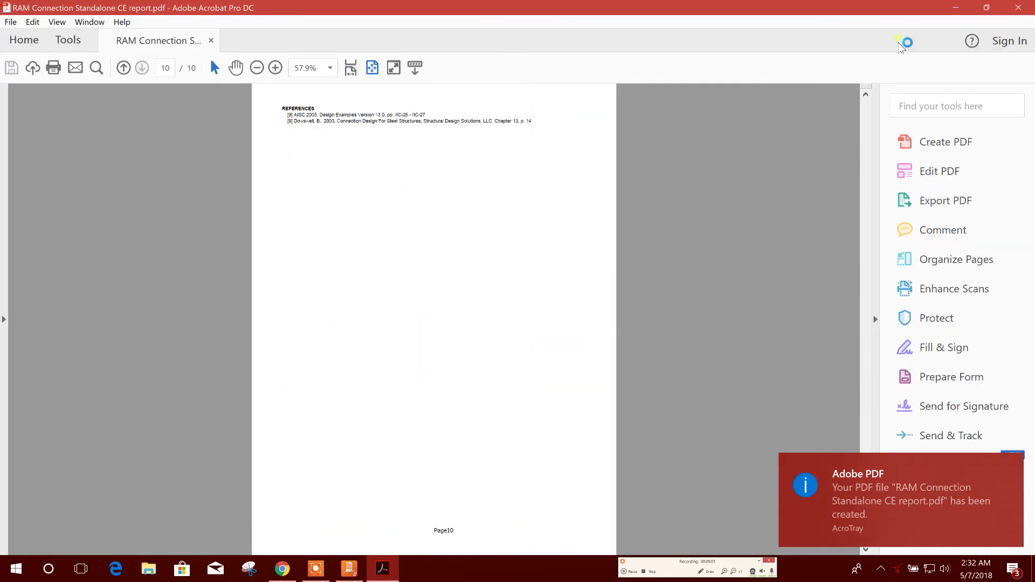
key("ctrl+q")
left_click(477, 39)
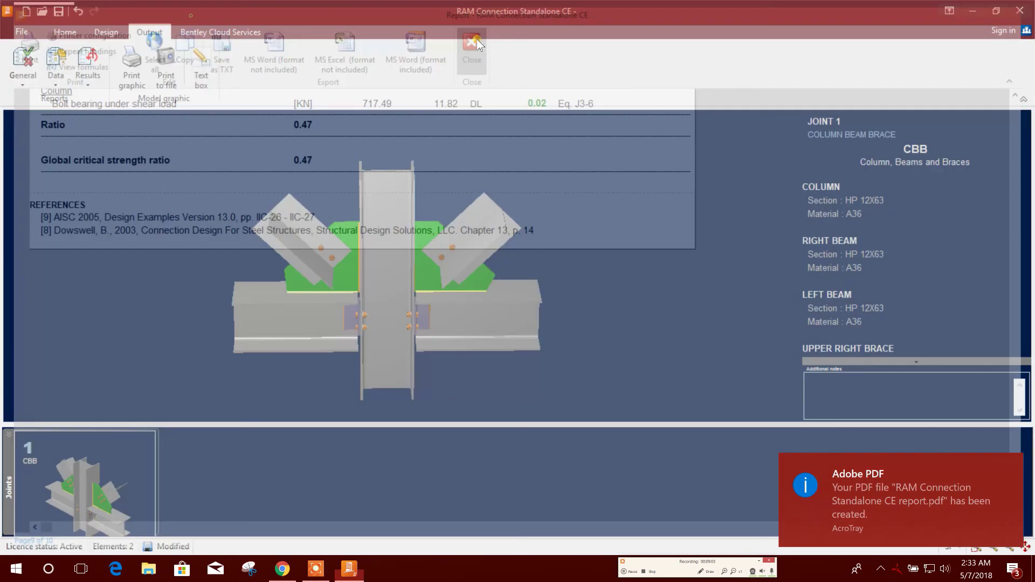
- Enter the company name on the Print tab of General Configuration and apply it
left_click(18, 32)
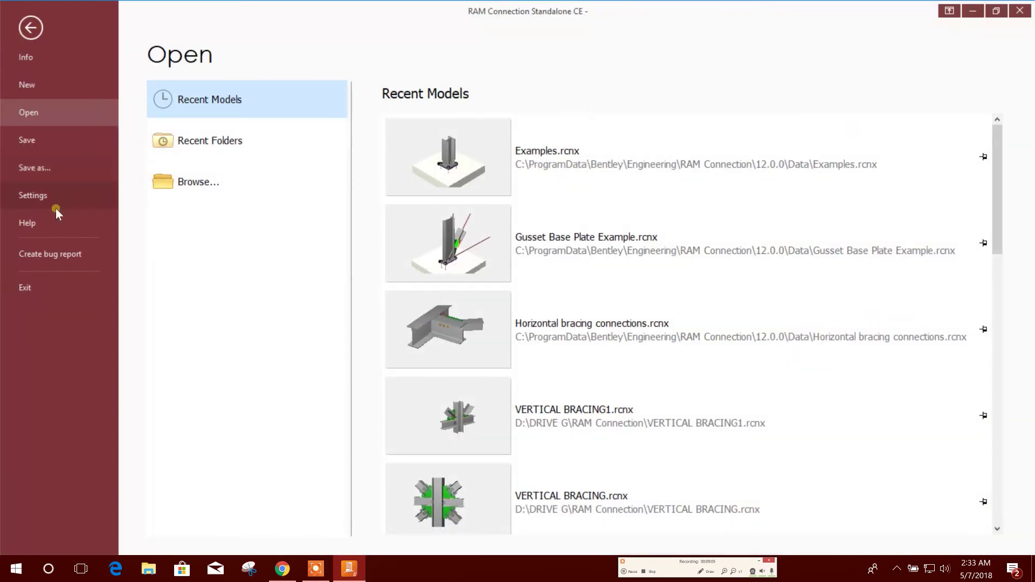
left_click(56, 199)
left_click(215, 127)
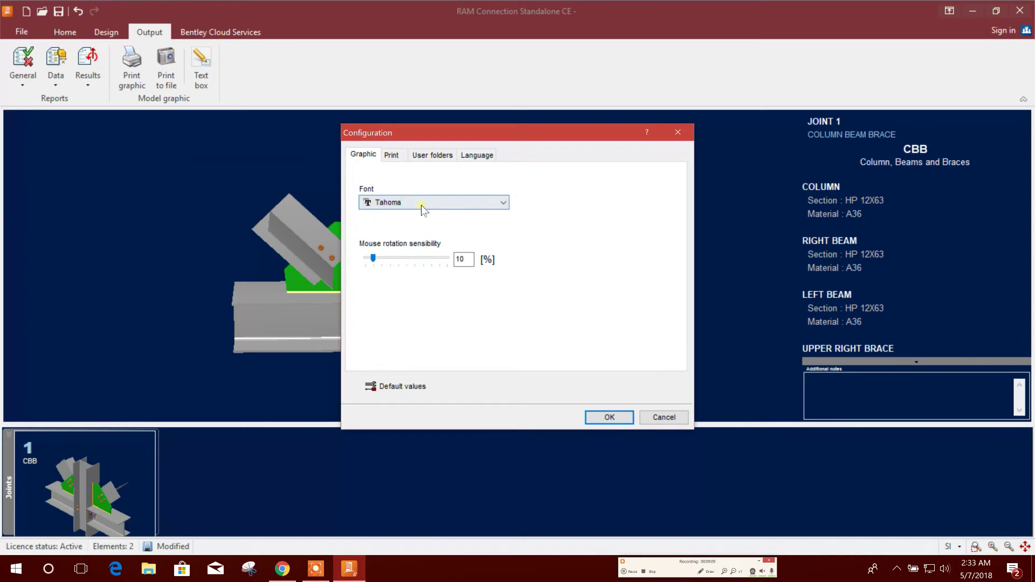
left_click(392, 154)
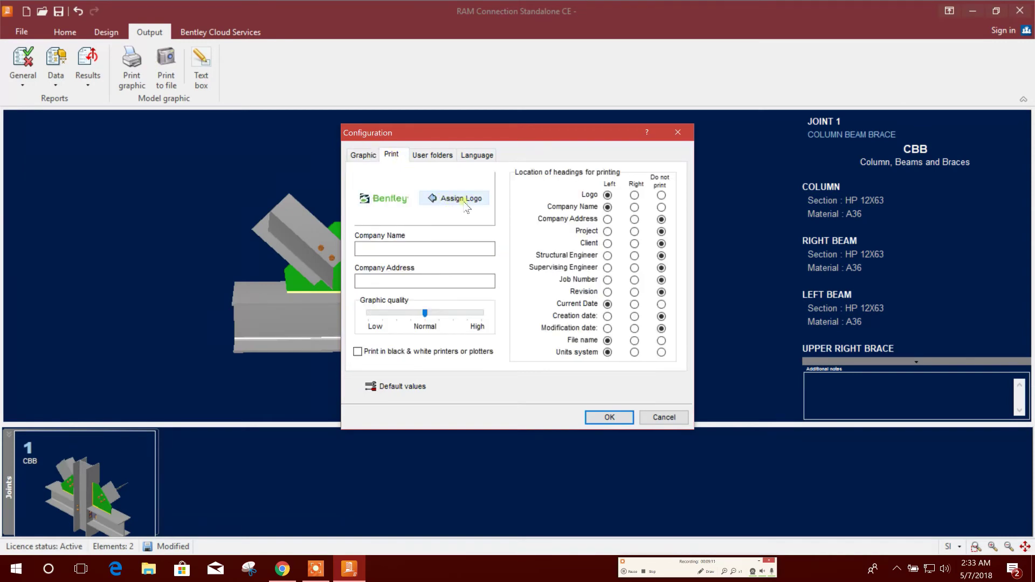
left_click(432, 156)
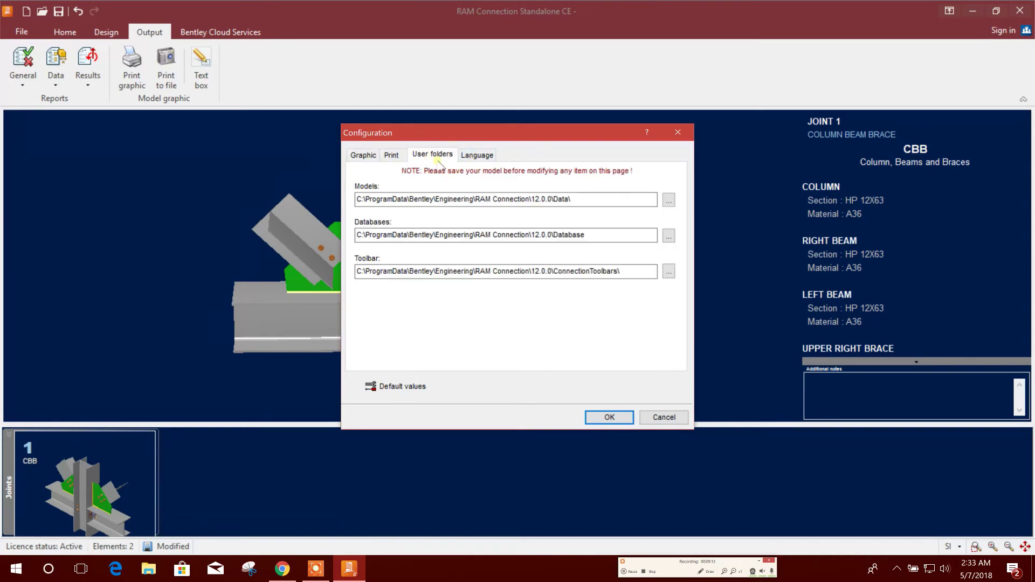
left_click(392, 154)
left_click(412, 247)
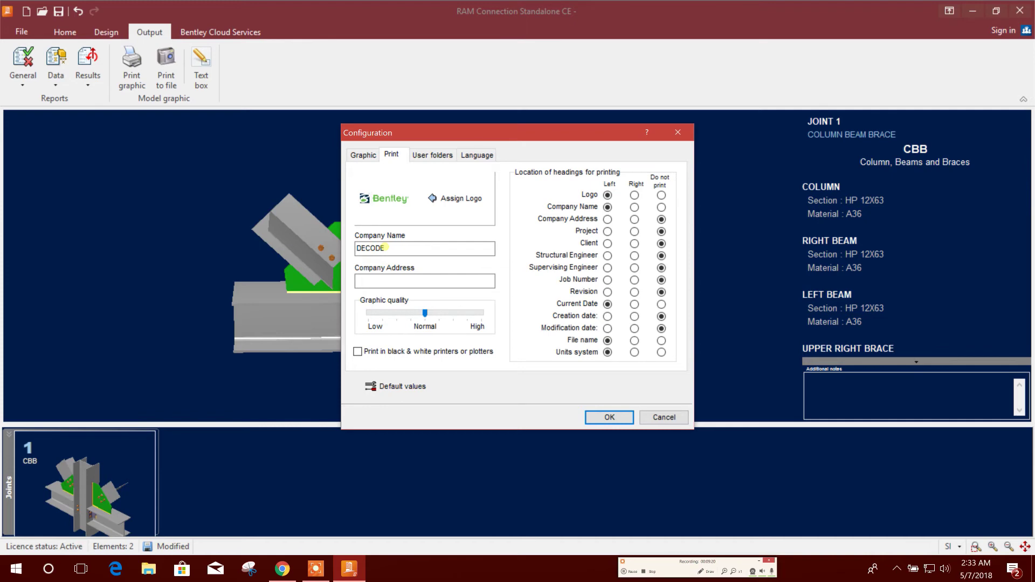
left_click(609, 417)
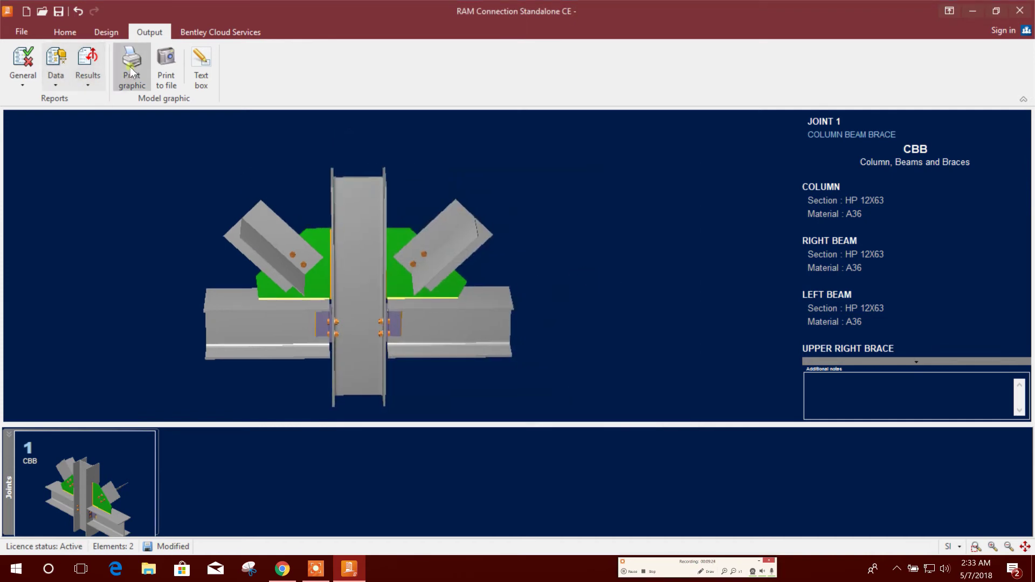
- Briefly open and close the detailed report, then open Joint 1's Connection Pad from the Design tab
left_click(26, 82)
left_click(57, 133)
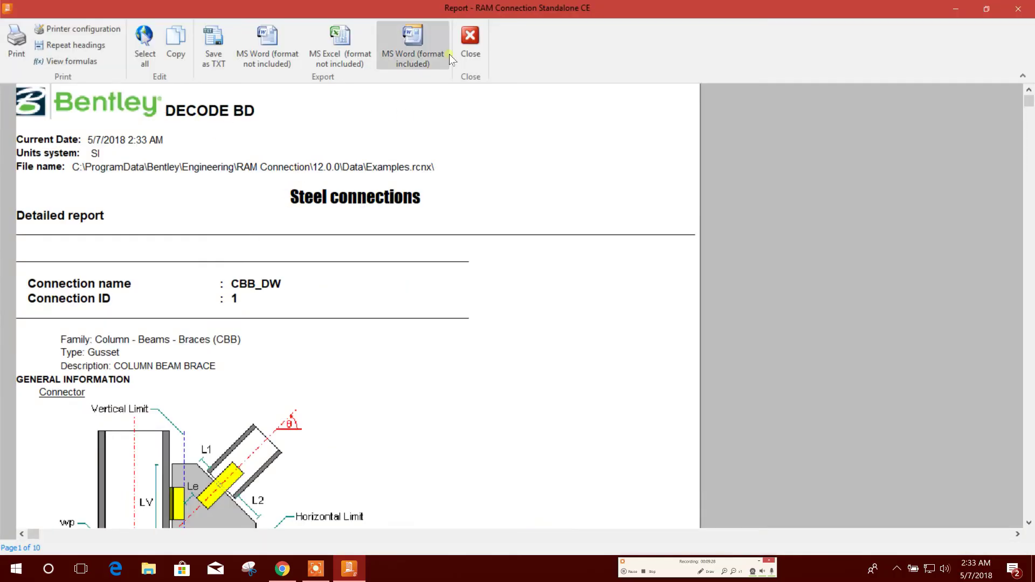
left_click(470, 42)
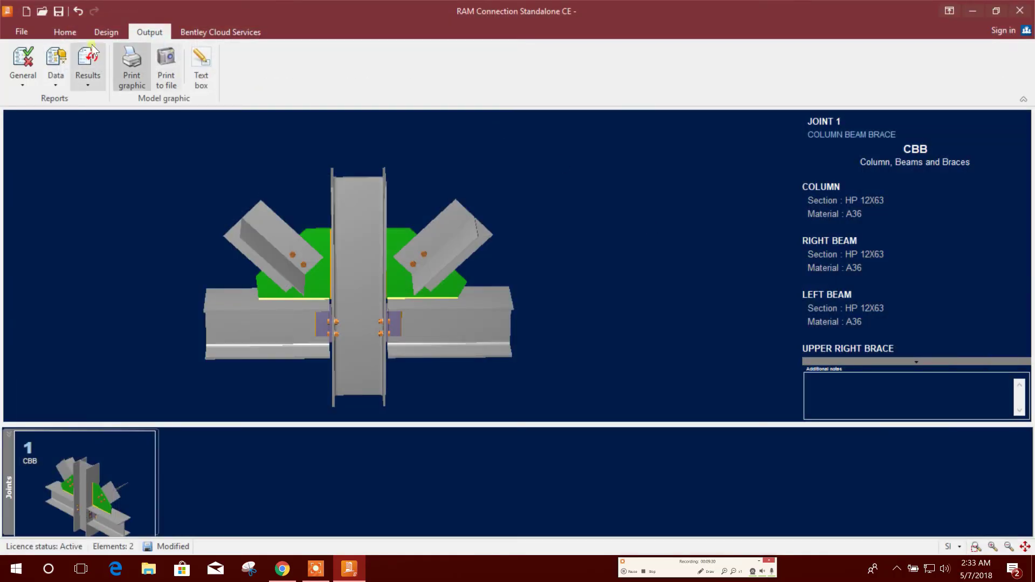
left_click(106, 32)
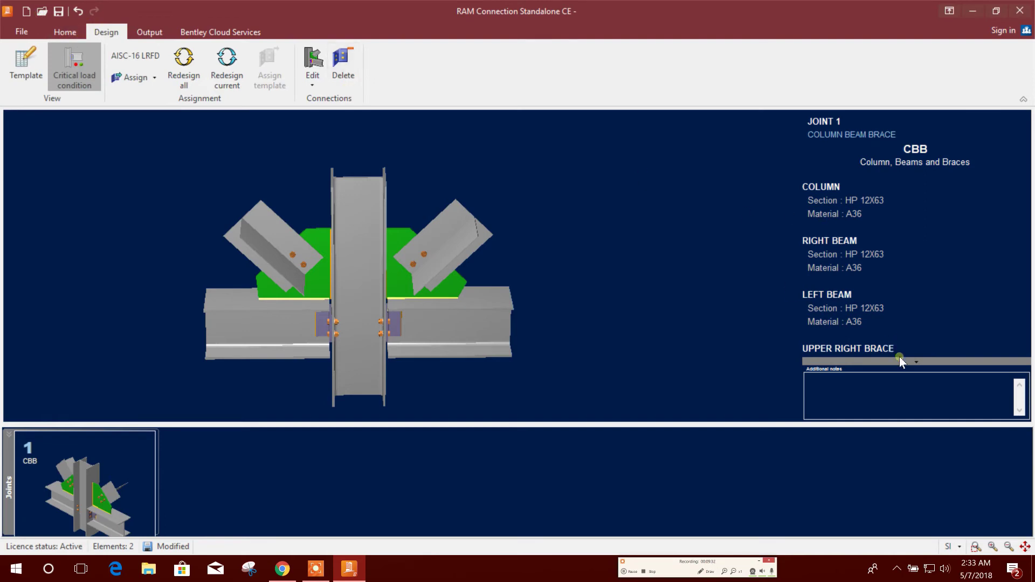
scroll(901, 359, "down", 5)
left_click(1016, 358)
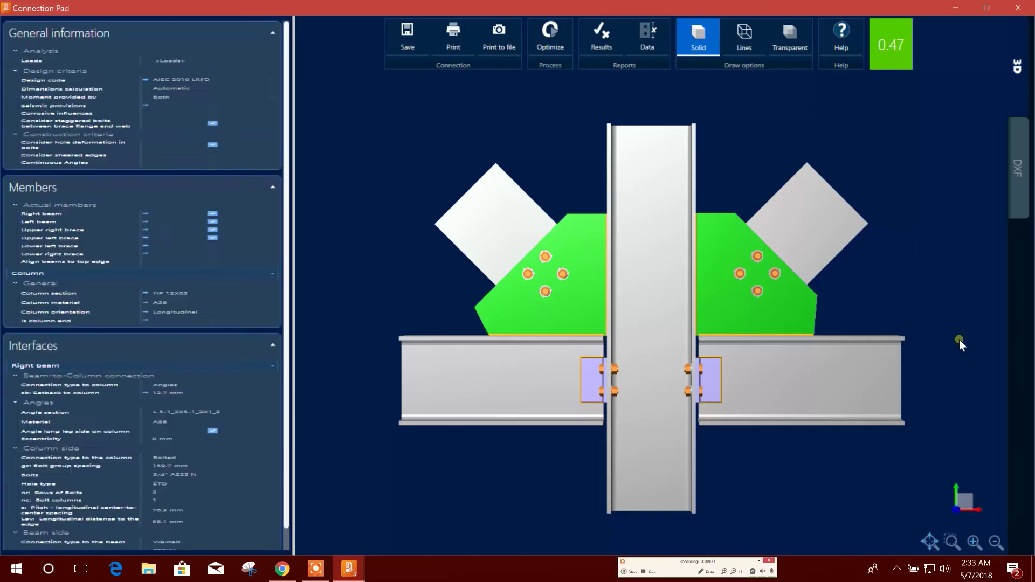
- Switch to the DXF view and export the main connection drawing as BR1.dxf
left_click(1017, 168)
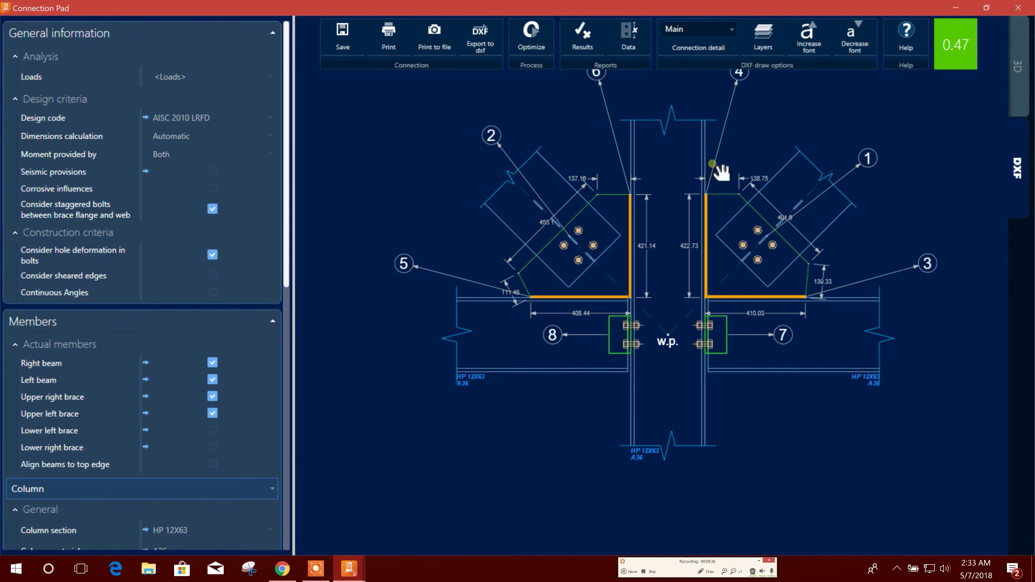
scroll(672, 142, "down", 1)
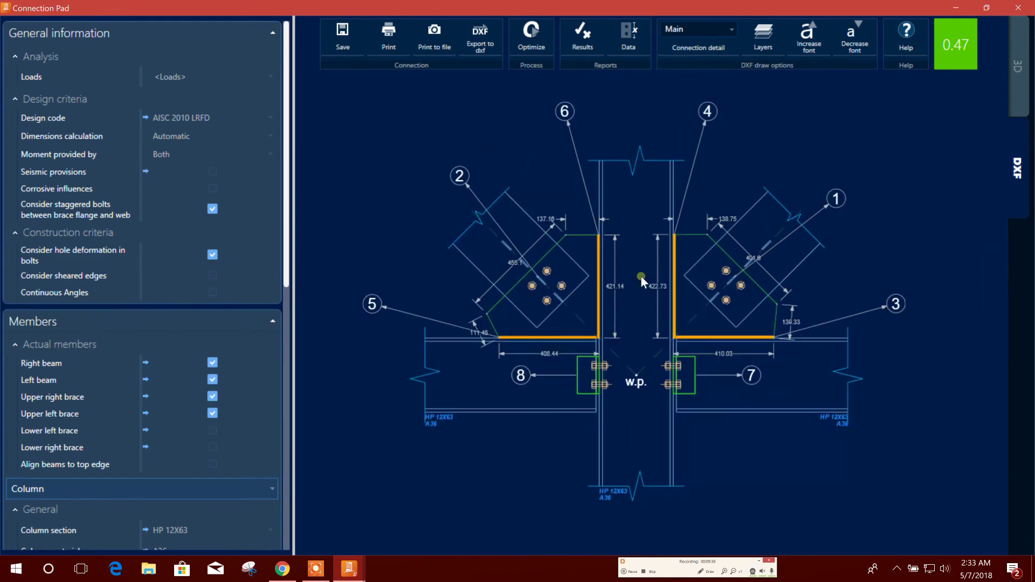
left_click(480, 37)
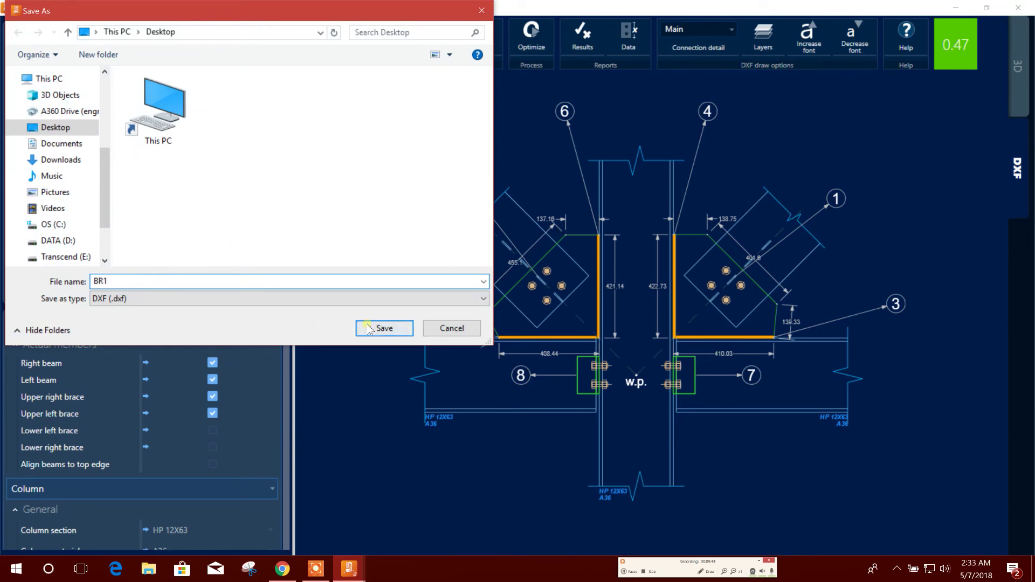
left_click(389, 327)
- Export the Directly bolted (1) lateral-view detail as BR2.dxf
left_click(698, 29)
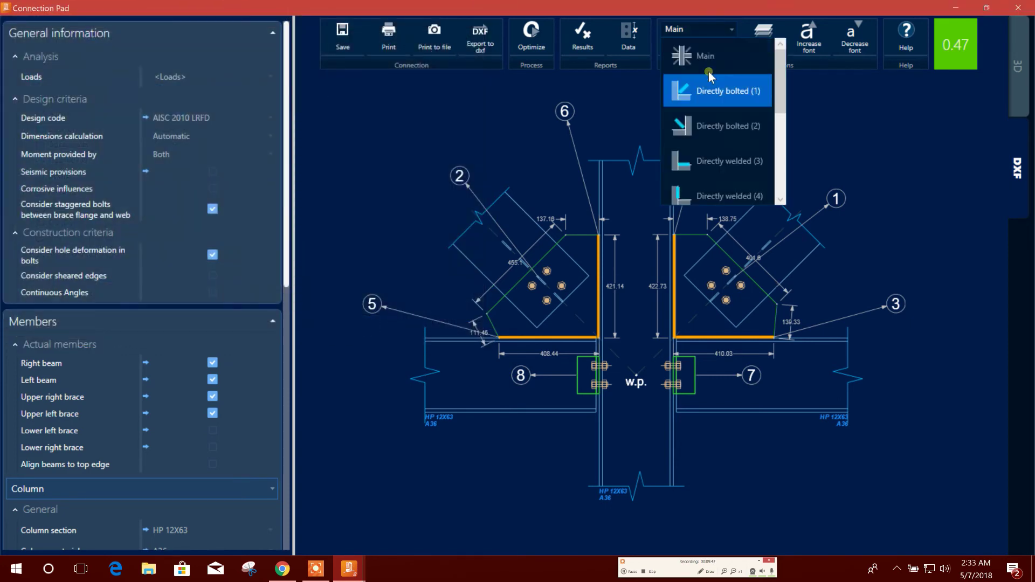
left_click(707, 95)
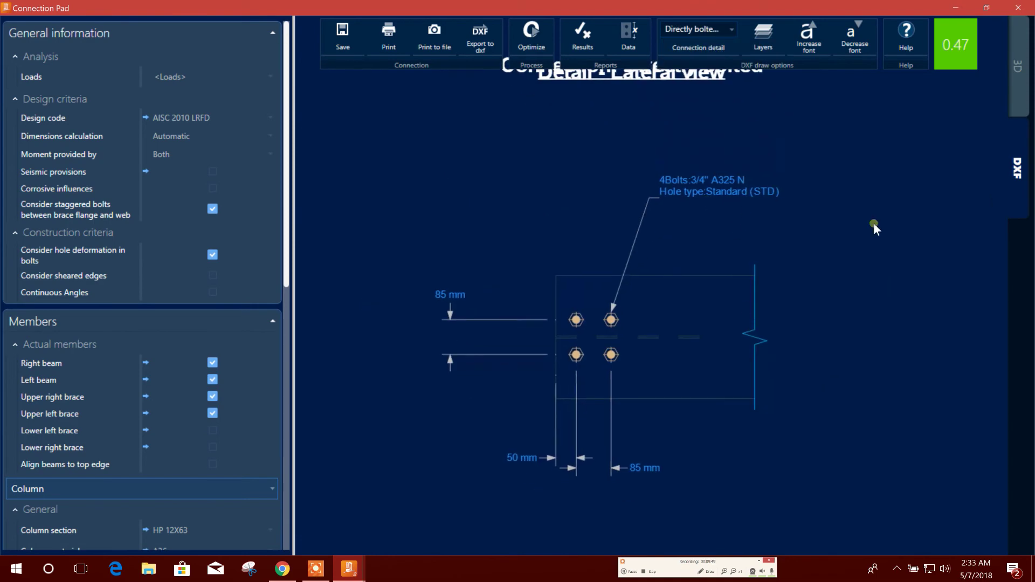
left_click(479, 41)
type("BE")
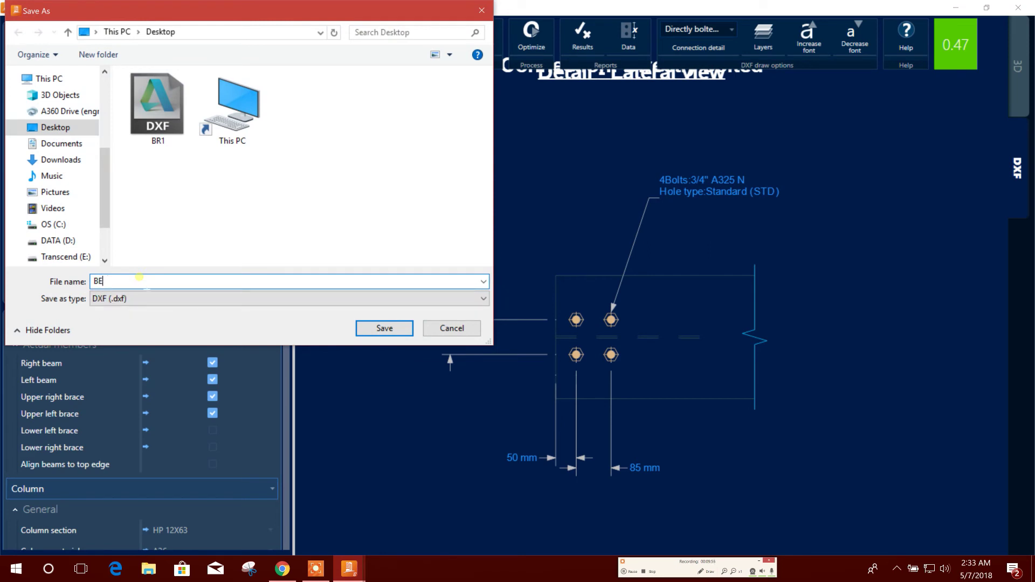
key("BackSpace")
type("R2")
left_click(378, 329)
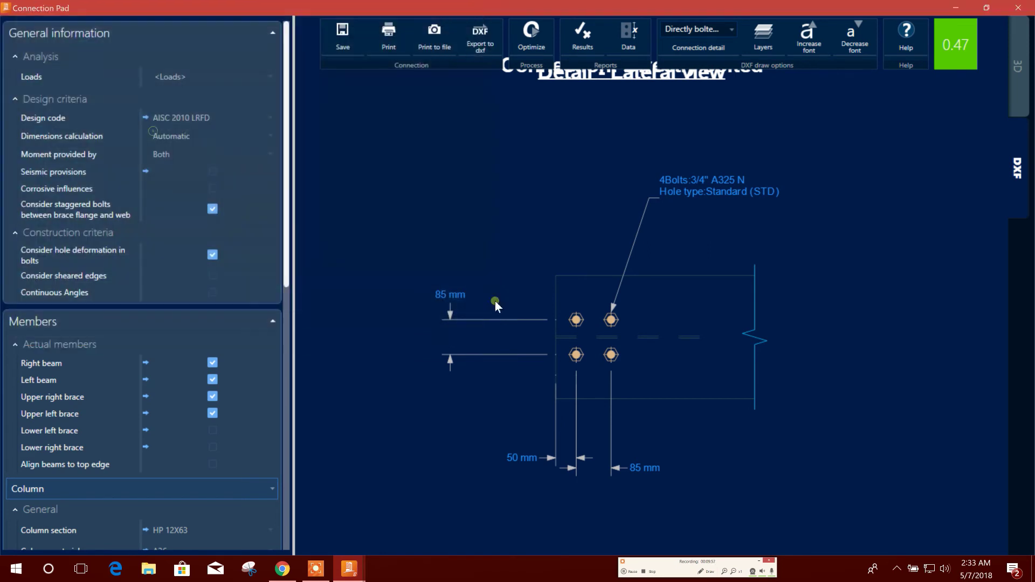
- Export the Directly bolted (2) detail as BR3.dxf
left_click(723, 31)
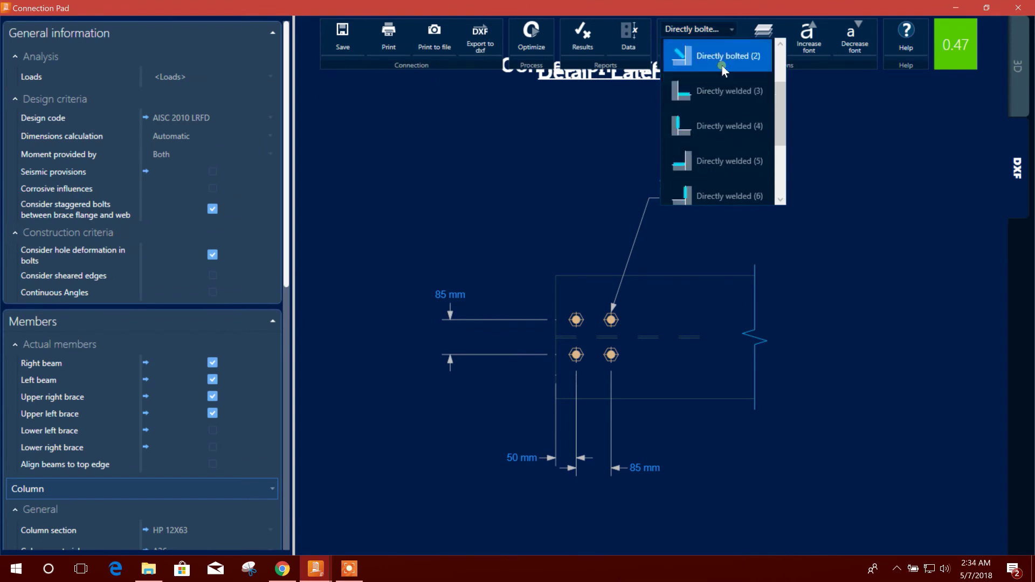
scroll(730, 98, "down", 1)
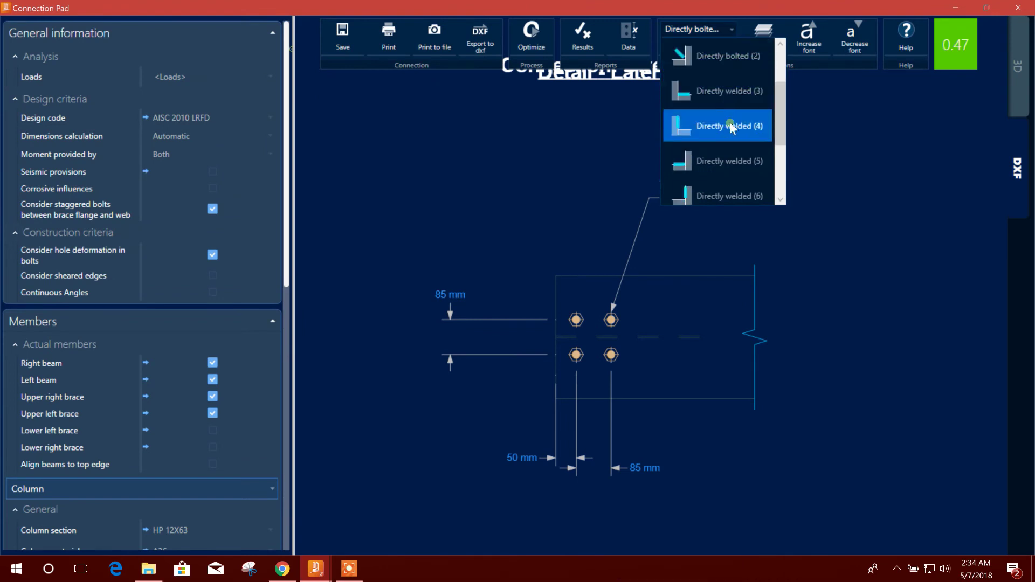
left_click(729, 154)
left_click(720, 30)
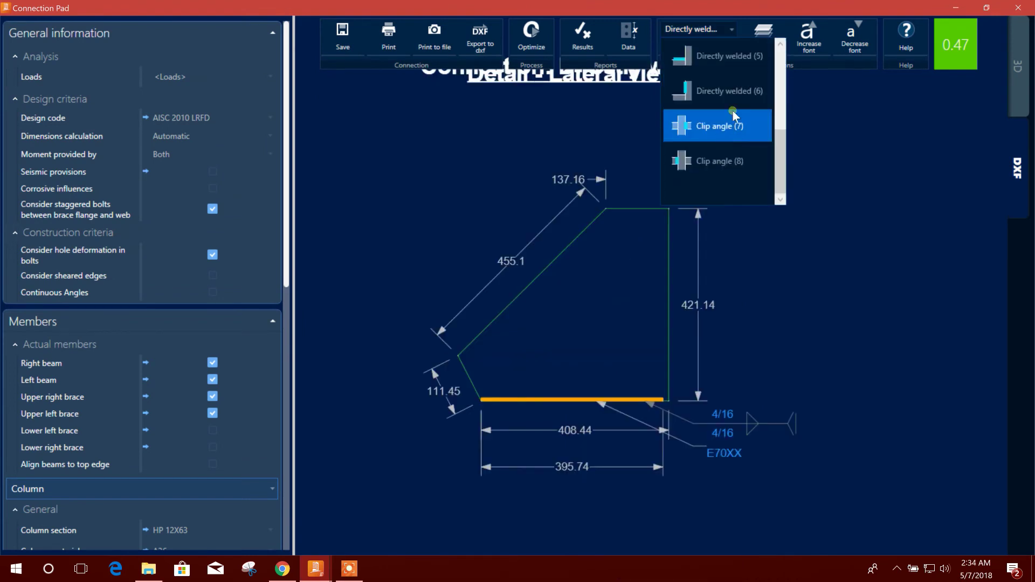
scroll(734, 124, "up", 4)
left_click(740, 126)
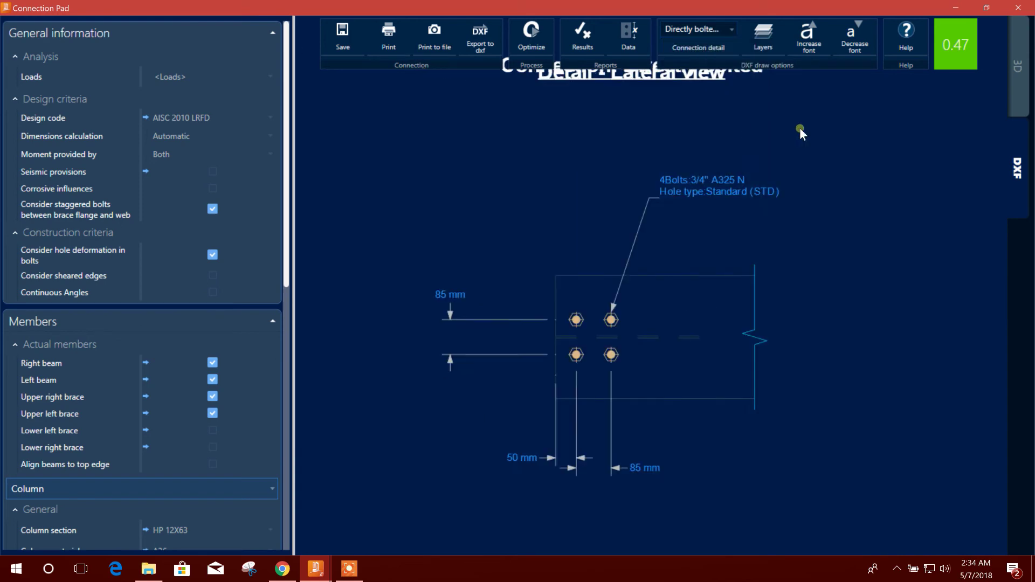
left_click(479, 39)
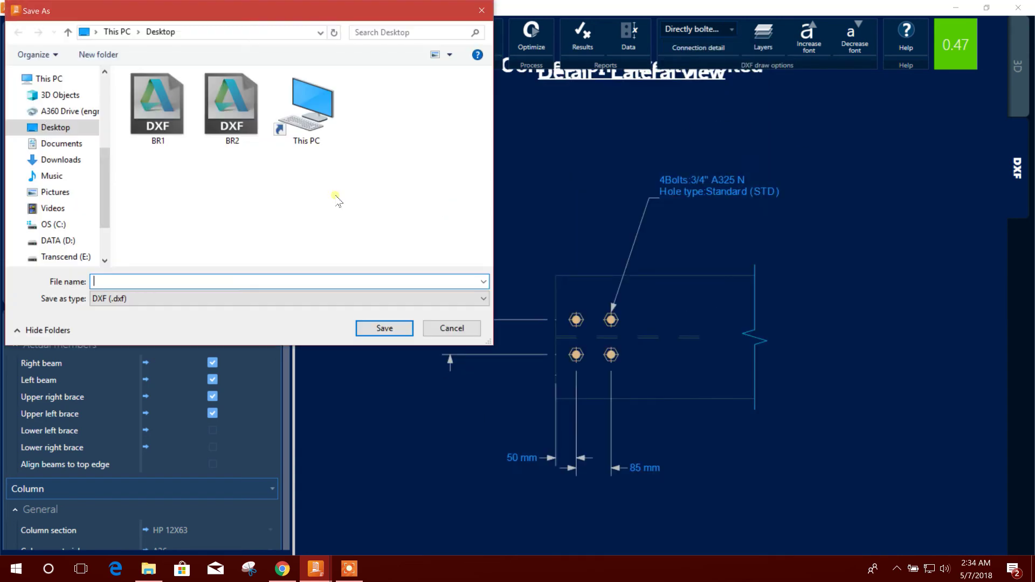
left_click(233, 107)
double_click(104, 281)
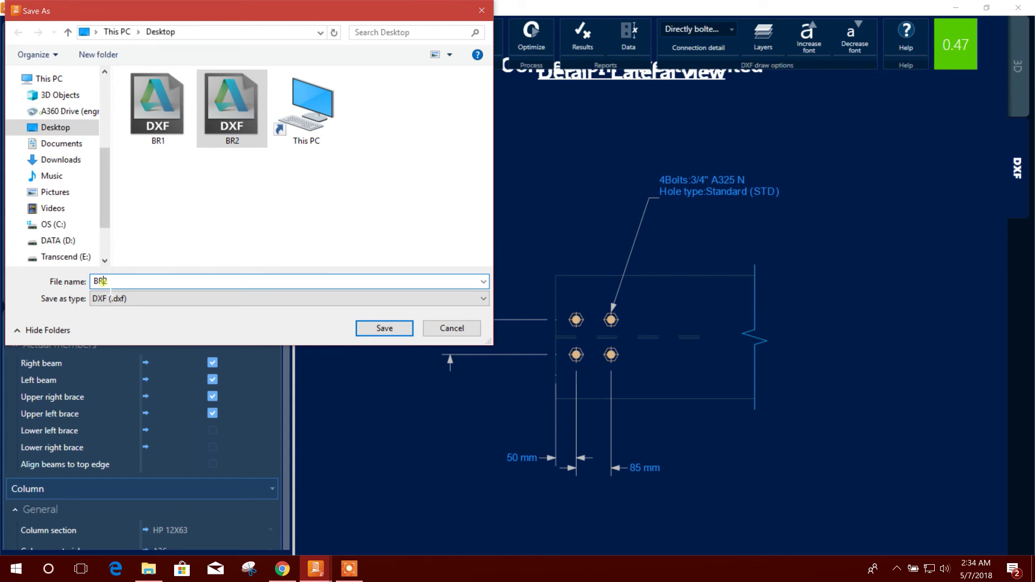
type("3")
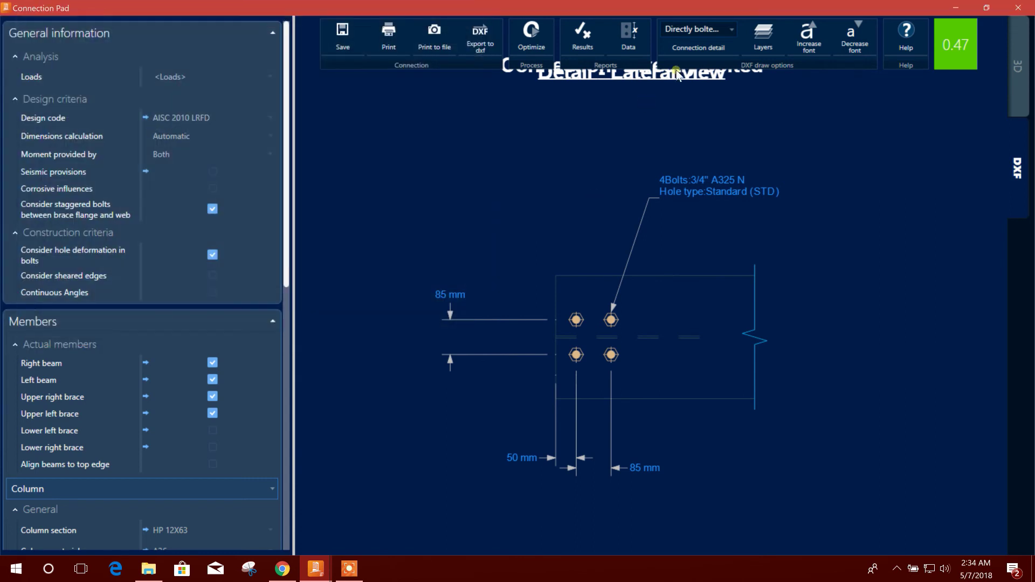
- Export the Clip angle (8) detail views as BR6.dxf
left_click(696, 30)
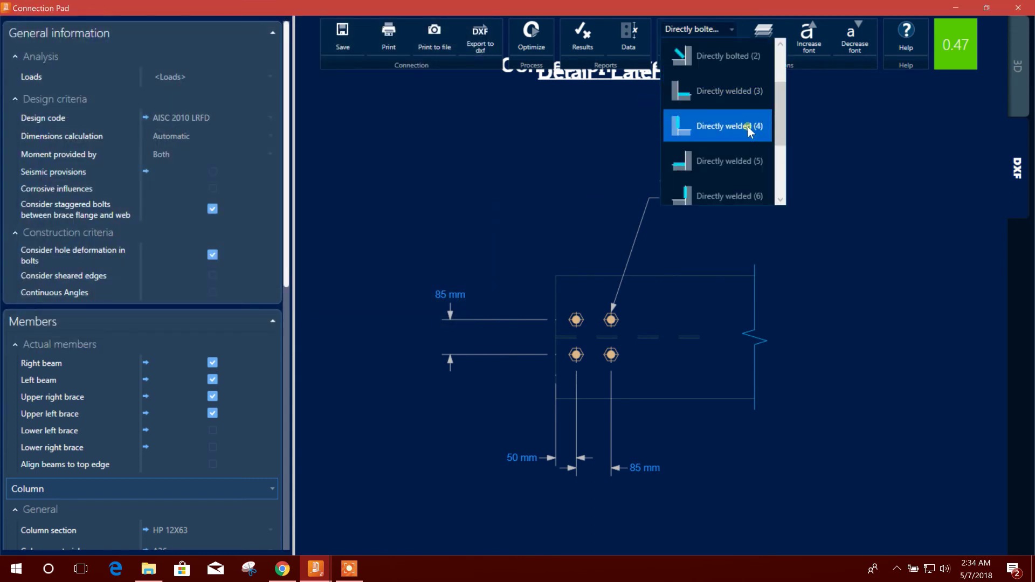
scroll(733, 196, "down", 1)
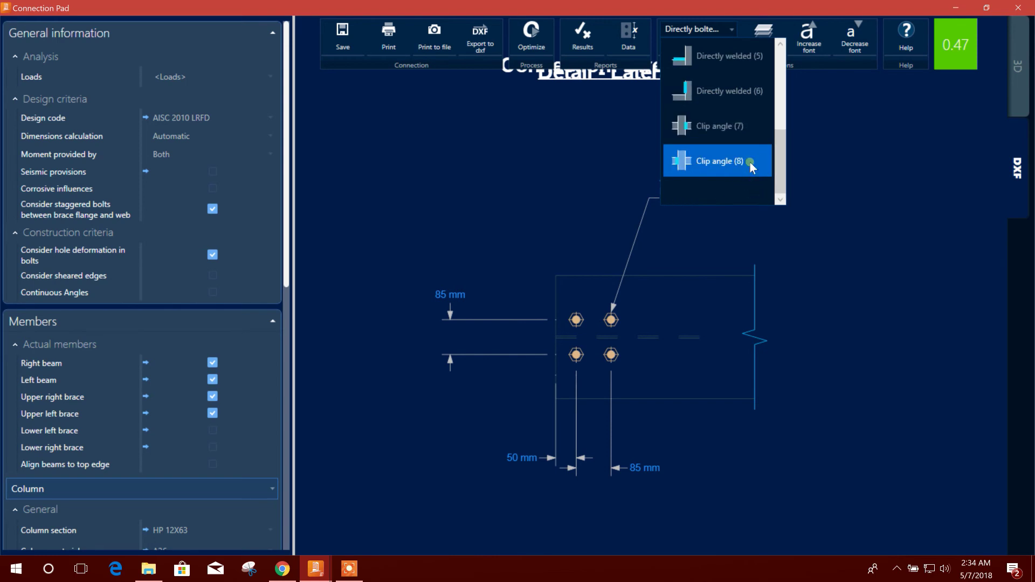
left_click(730, 165)
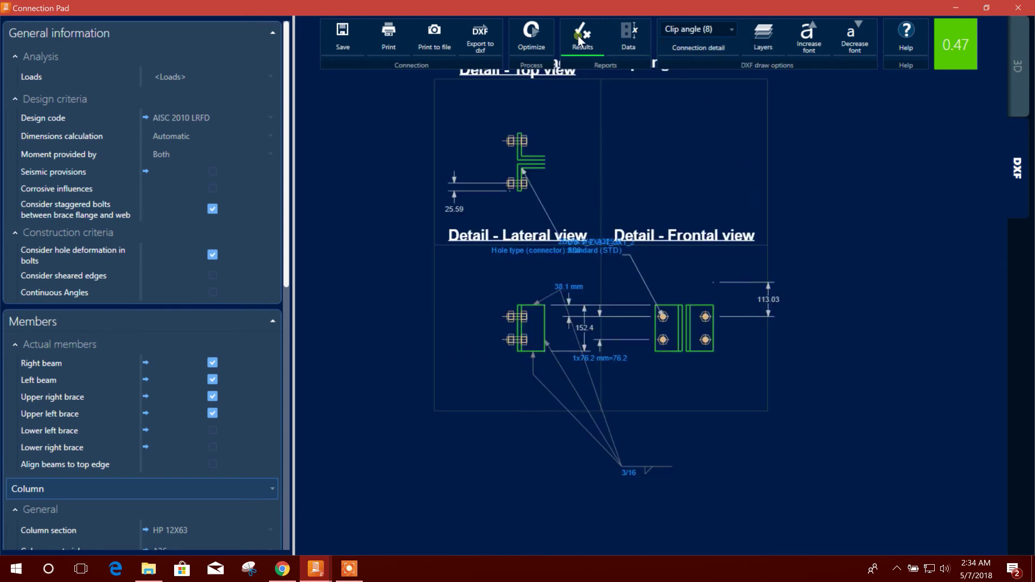
left_click(479, 46)
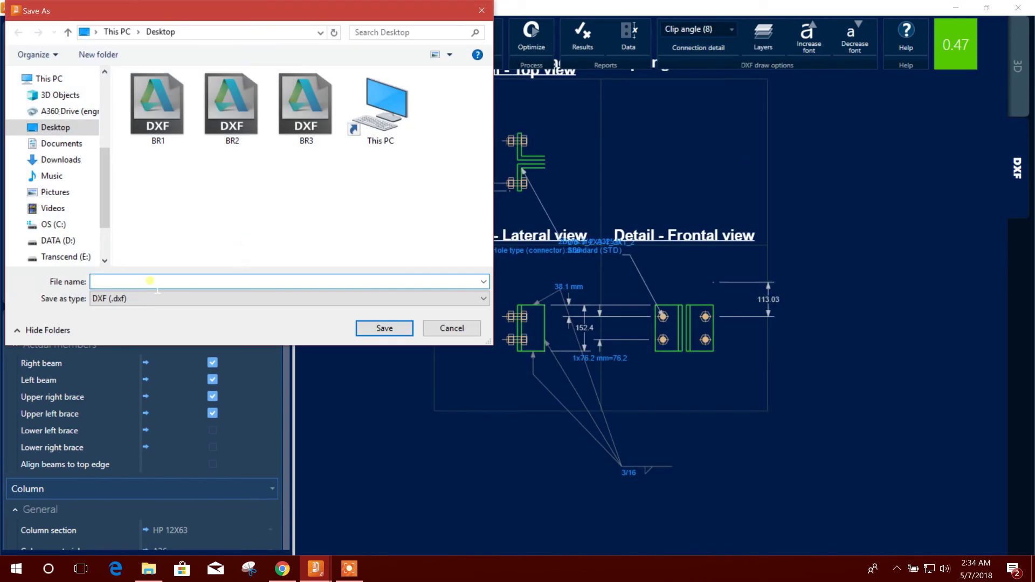
type("BR6")
left_click(384, 329)
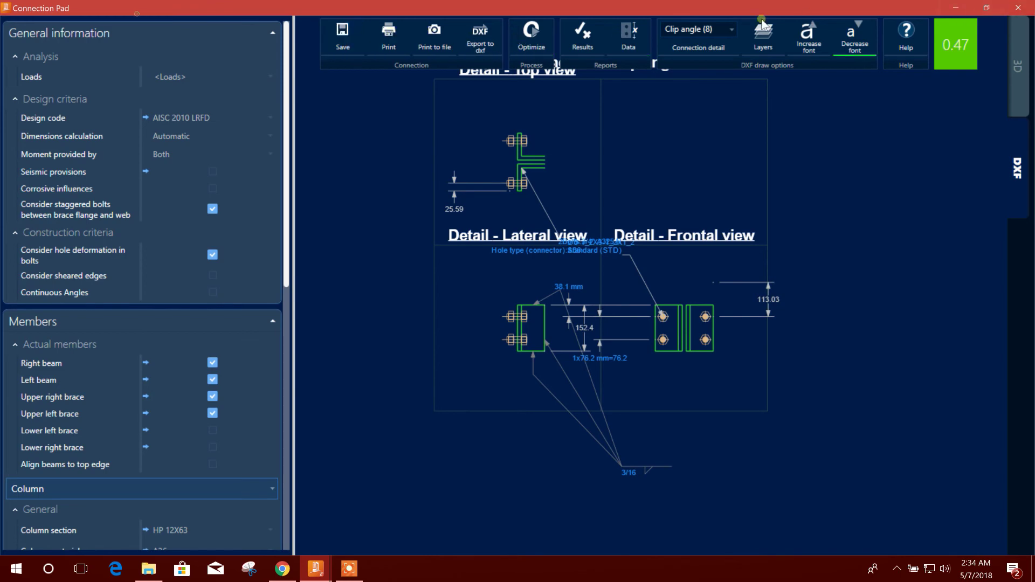
- Close the Connection Pad and open BR1.dxf from the Desktop with AutoCAD
left_click(1021, 7)
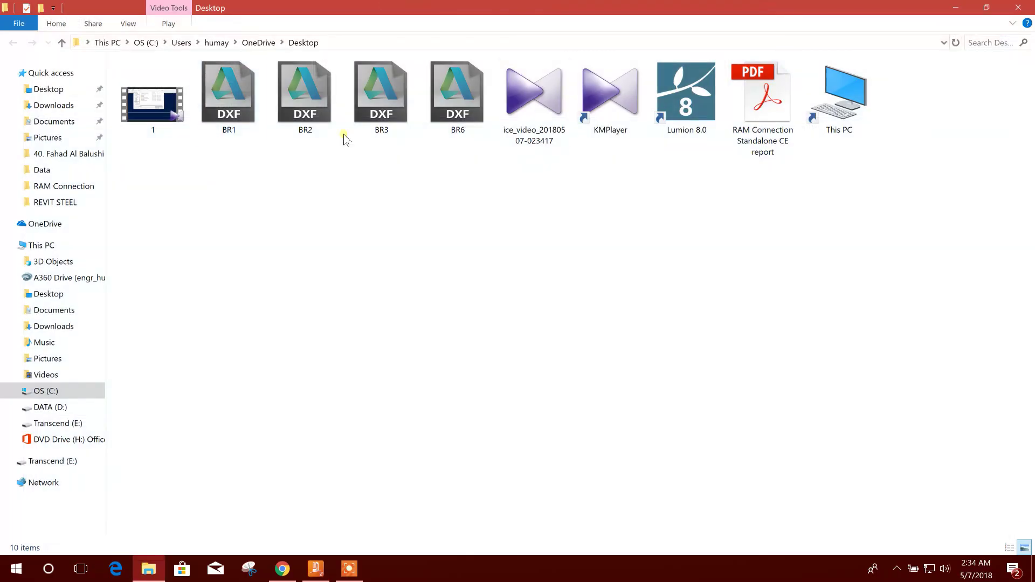
left_click(226, 121)
right_click(227, 120)
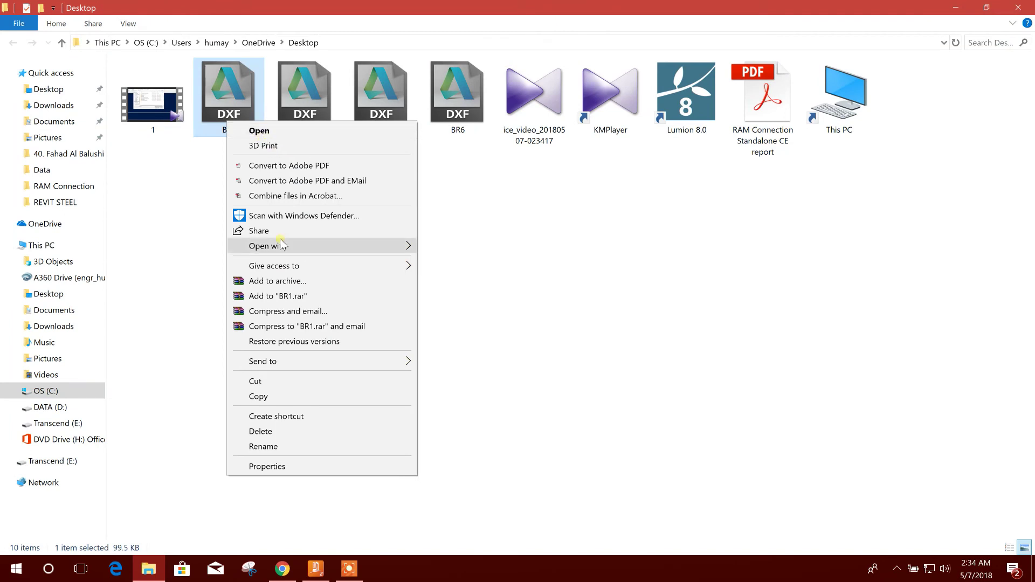
mouse_move(283, 247)
left_click(504, 249)
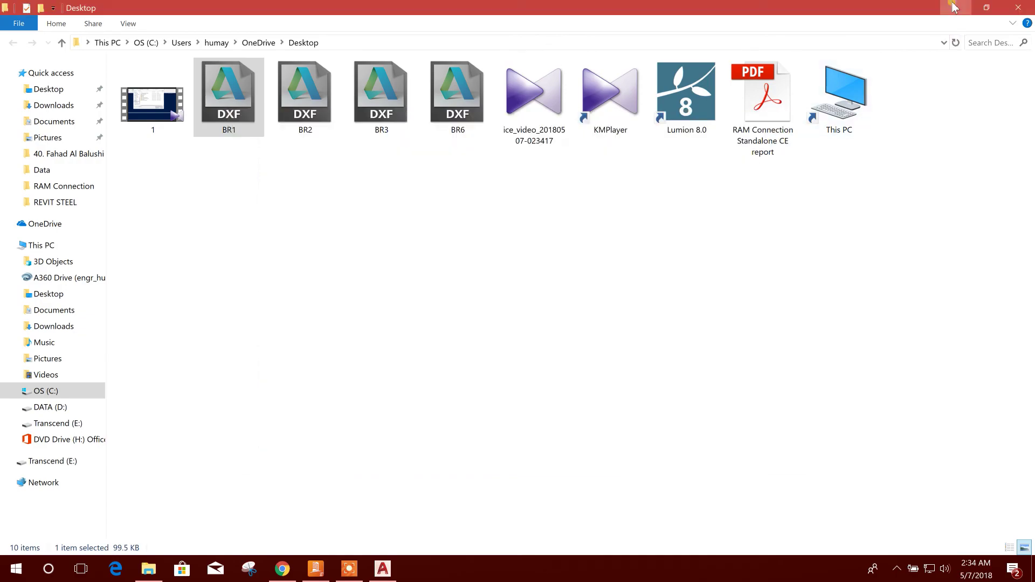
left_click(954, 7)
right_click(691, 25)
left_click(715, 62)
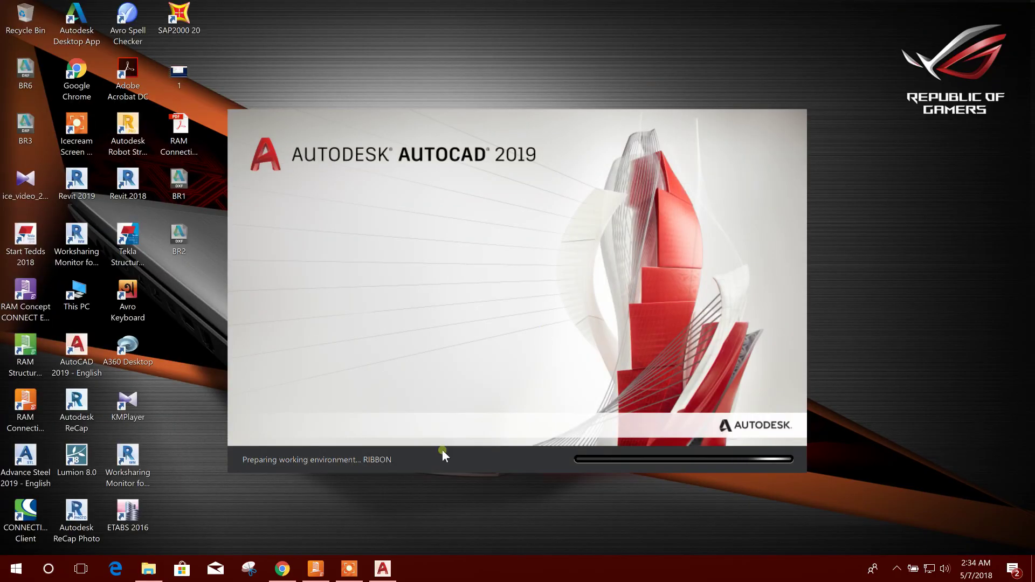
mouse_move(387, 574)
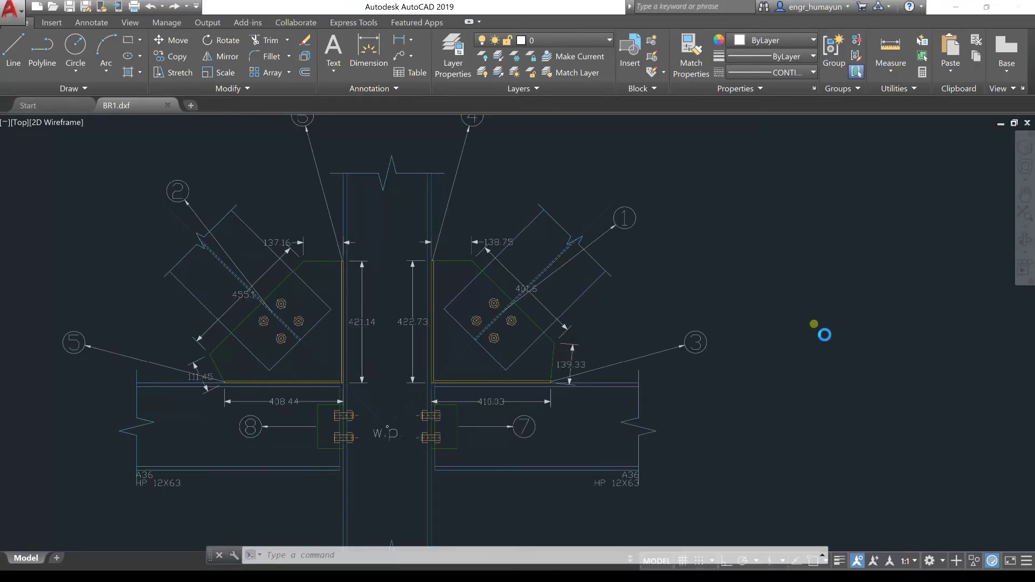
- Dismiss the read-only warning, zoom around the BR1 joint and select the 137.16 dimension
left_click(612, 333)
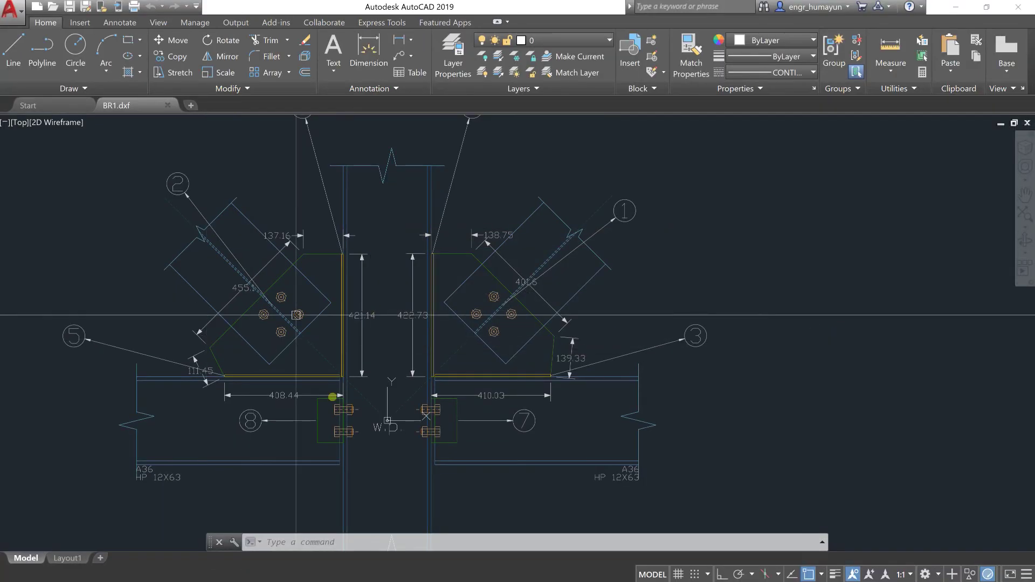
scroll(296, 315, "down", 6)
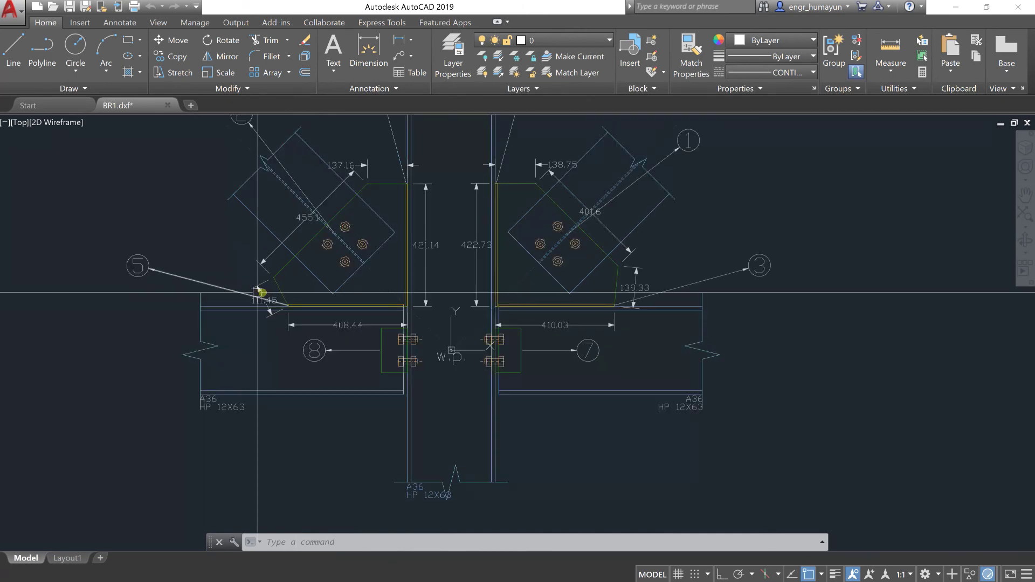
scroll(376, 328, "up", 6)
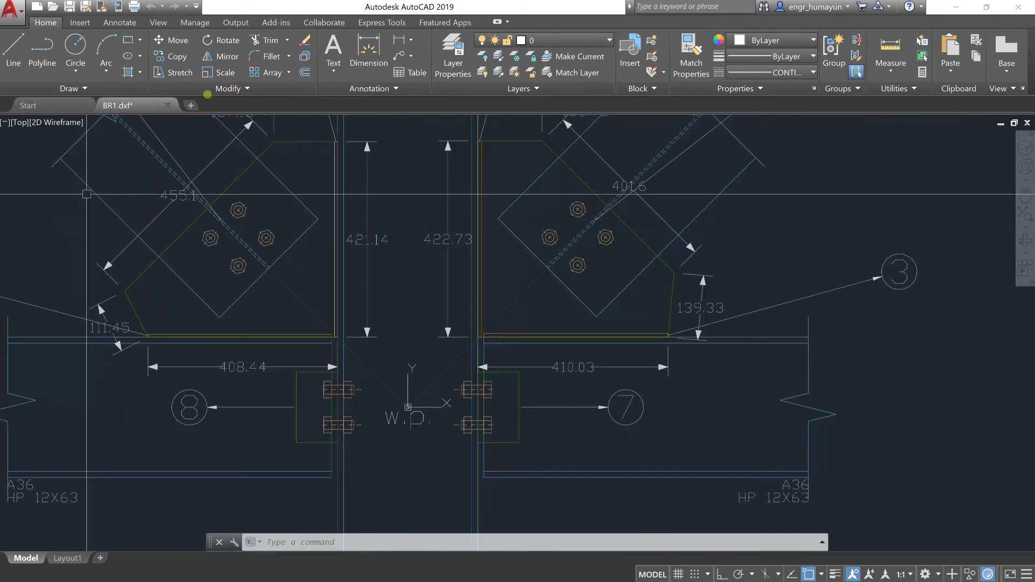
scroll(388, 296, "down", 5)
scroll(375, 282, "up", 3)
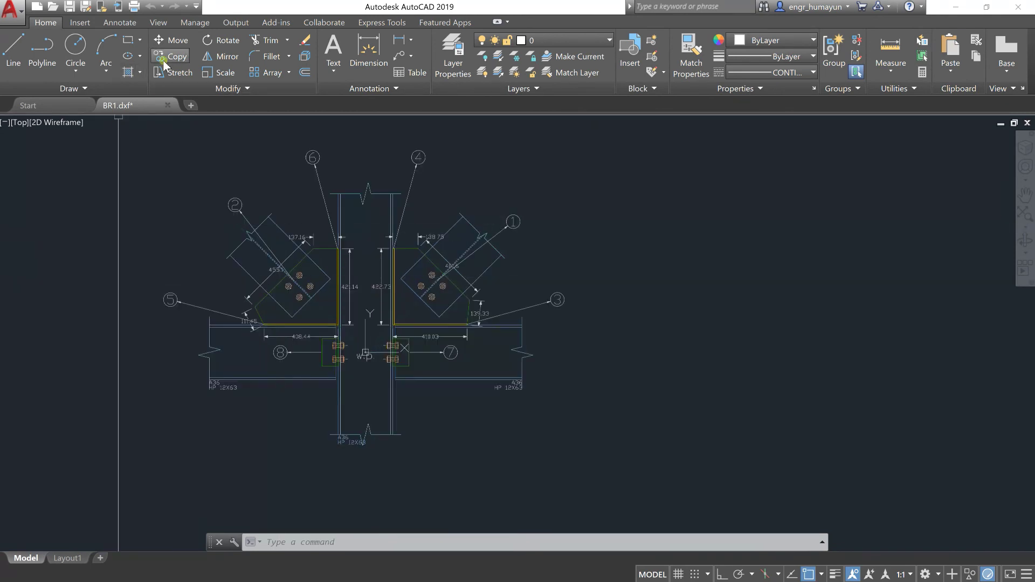
scroll(305, 250, "up", 2)
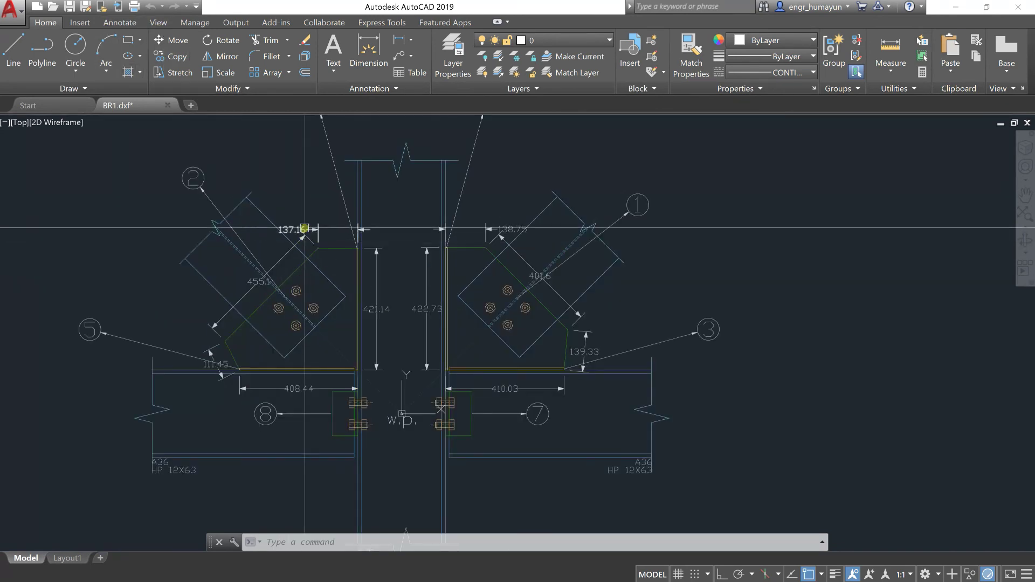
left_click(324, 229)
left_click(80, 22)
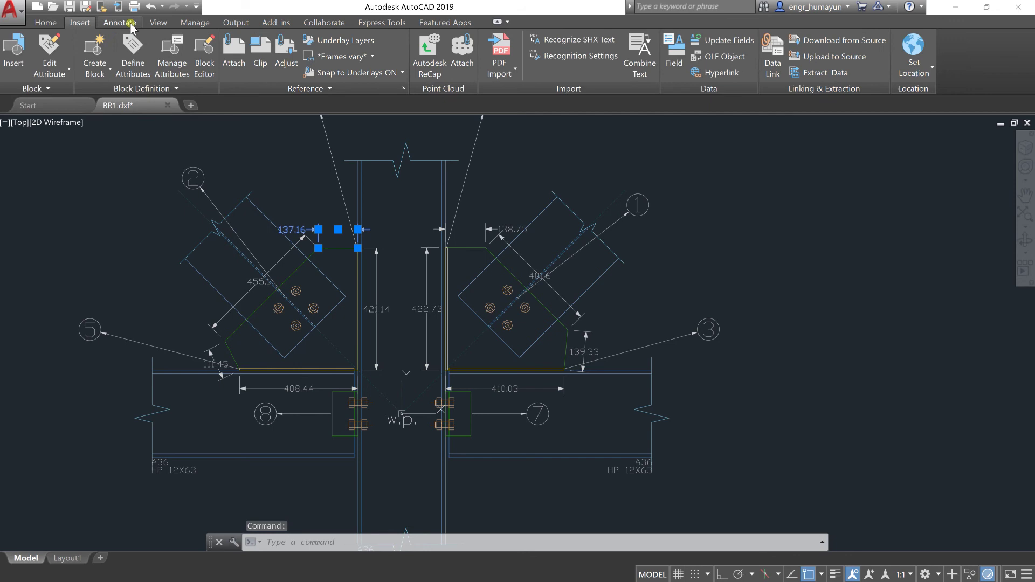
left_click(122, 22)
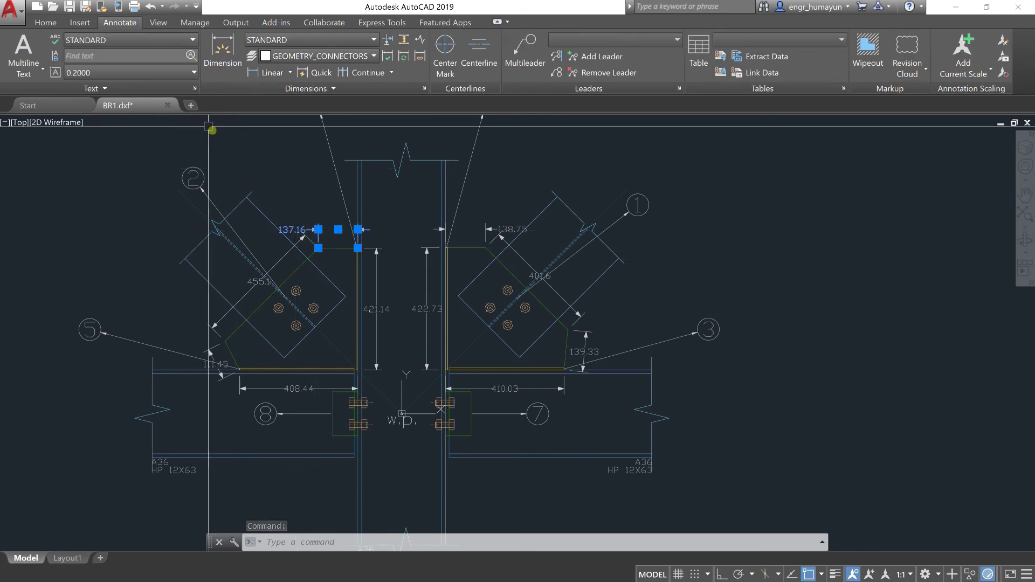
- Set the STANDARD text style font to Verdana, apply it, and zoom to check the labels
left_click(195, 88)
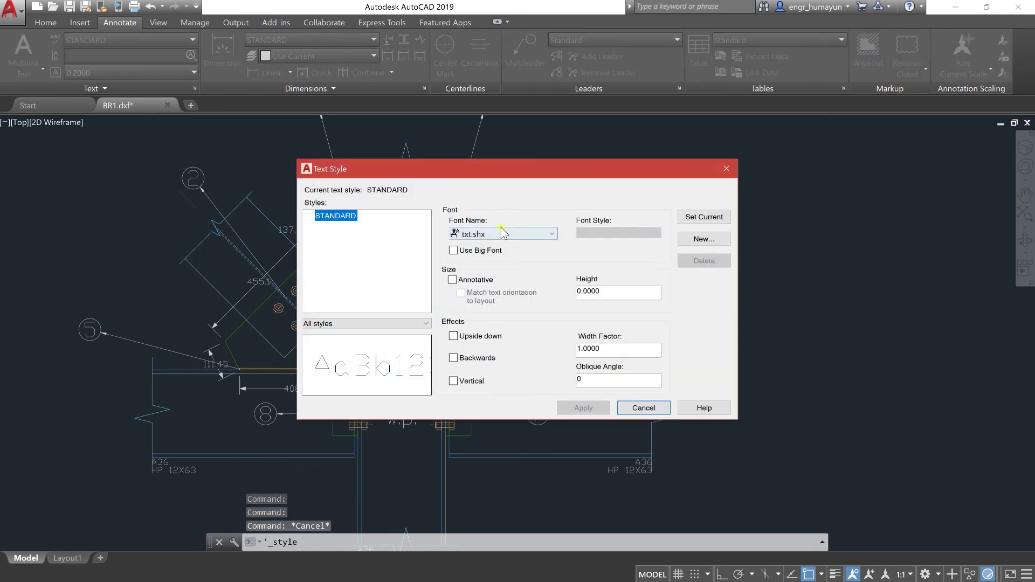
left_click(502, 233)
left_click(493, 243)
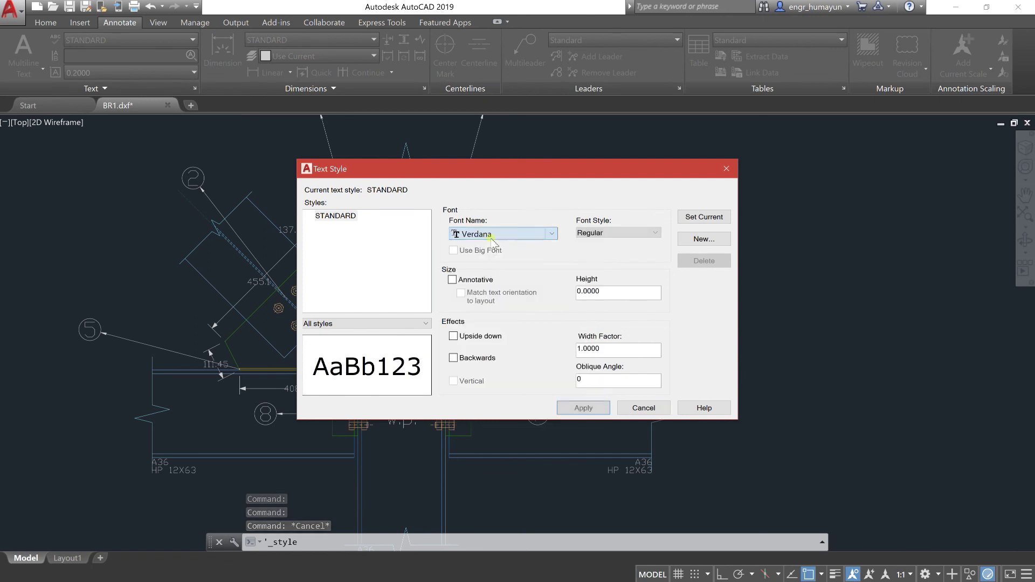
mouse_move(504, 167)
left_mouse_down()
mouse_move(512, 133)
mouse_move(633, 142)
left_mouse_up()
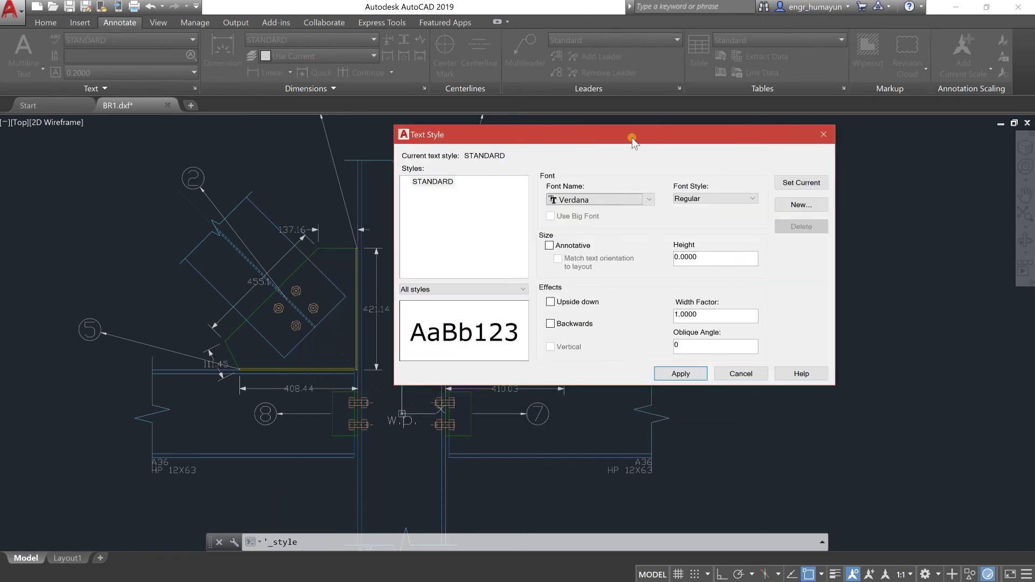
left_click(693, 374)
left_click(741, 374)
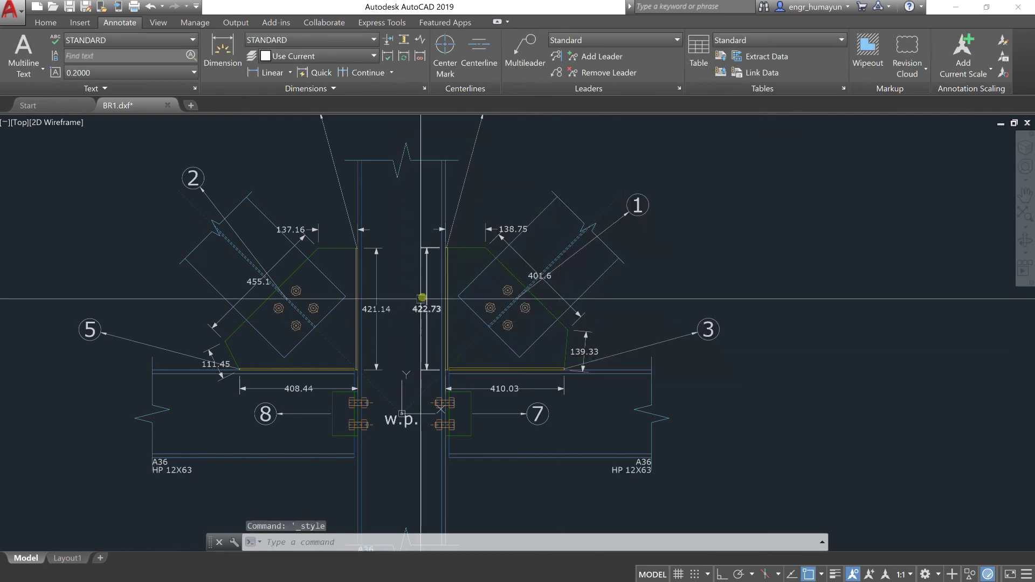
scroll(459, 225, "up", 3)
scroll(481, 347, "down", 3)
scroll(481, 347, "up", 2)
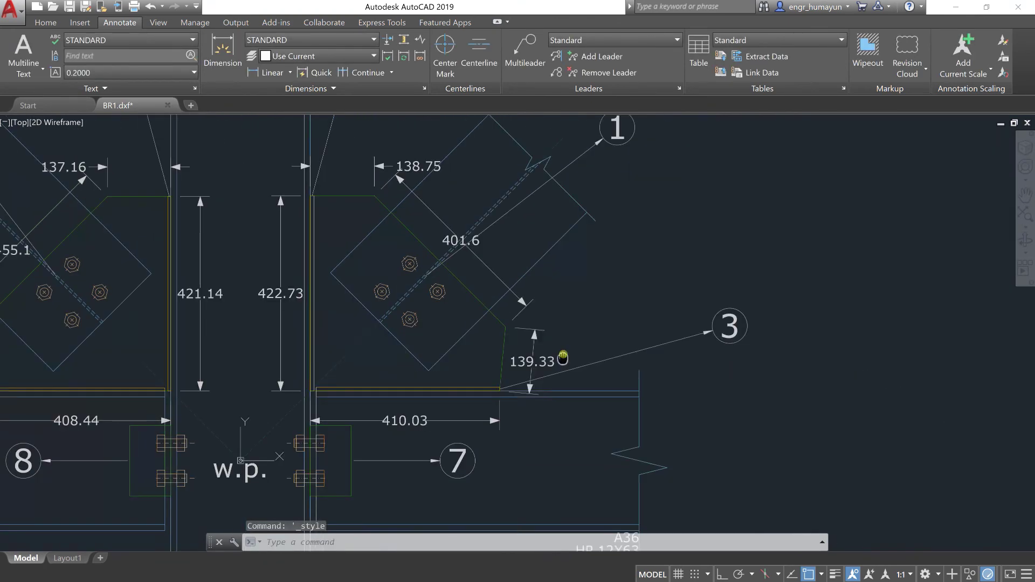
scroll(470, 248, "down", 2)
scroll(438, 225, "down", 2)
scroll(434, 176, "up", 4)
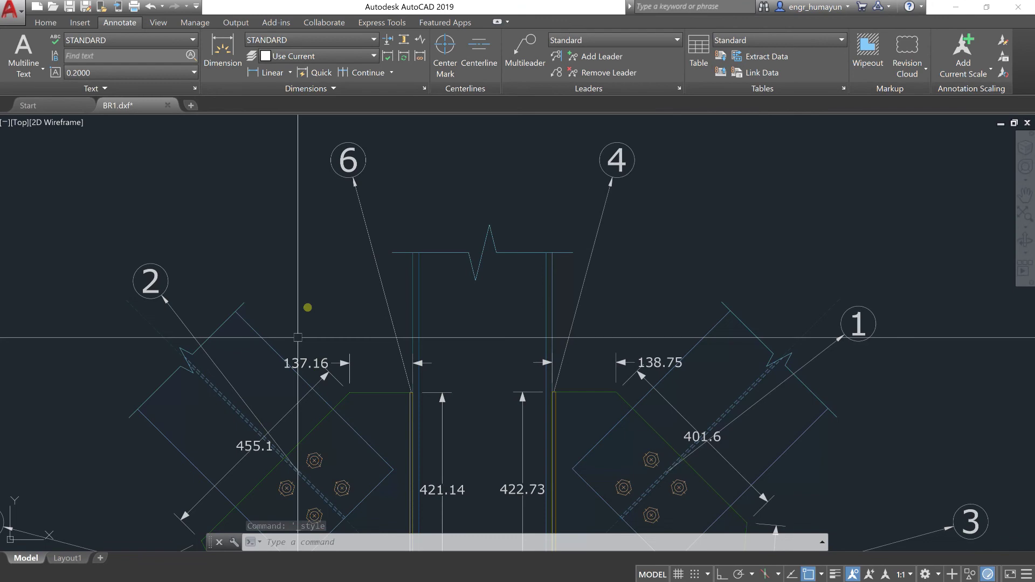
scroll(347, 233, "down", 4)
scroll(426, 337, "up", 2)
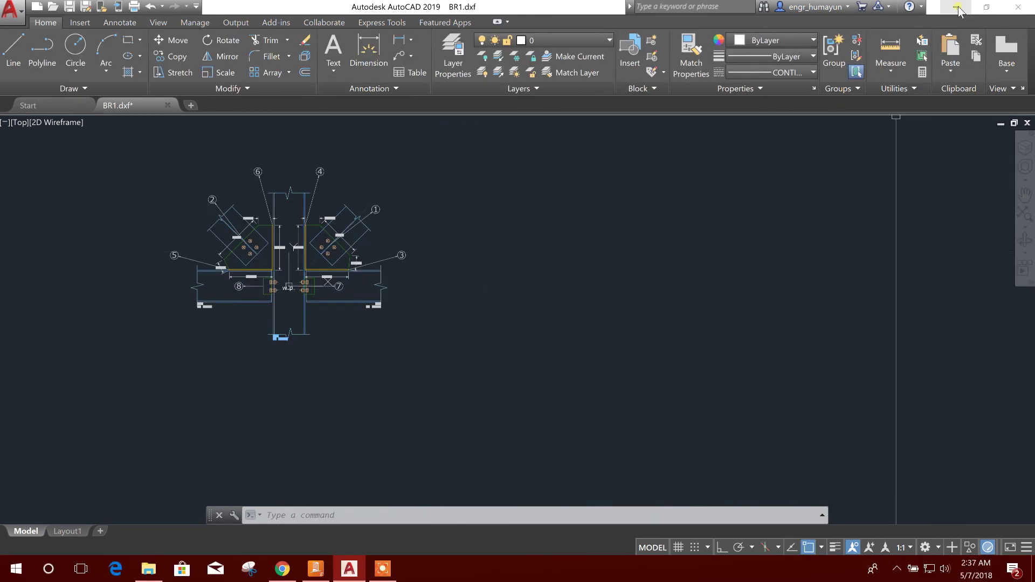
- Open BR2.dxf in AutoCAD and move the Detail - Lateral view title below the Connection title
left_click(959, 9)
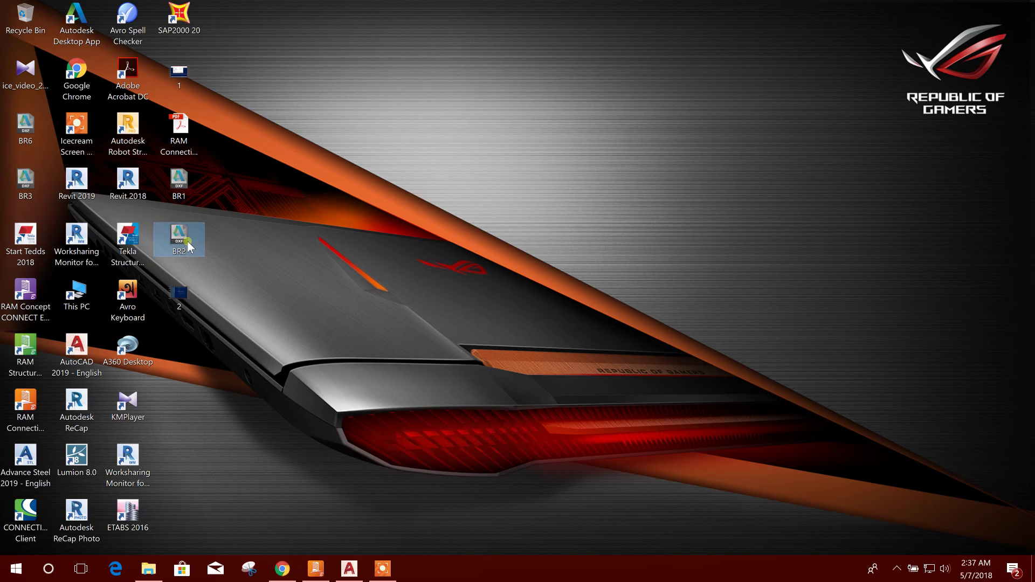
right_click(189, 247)
left_click(216, 209)
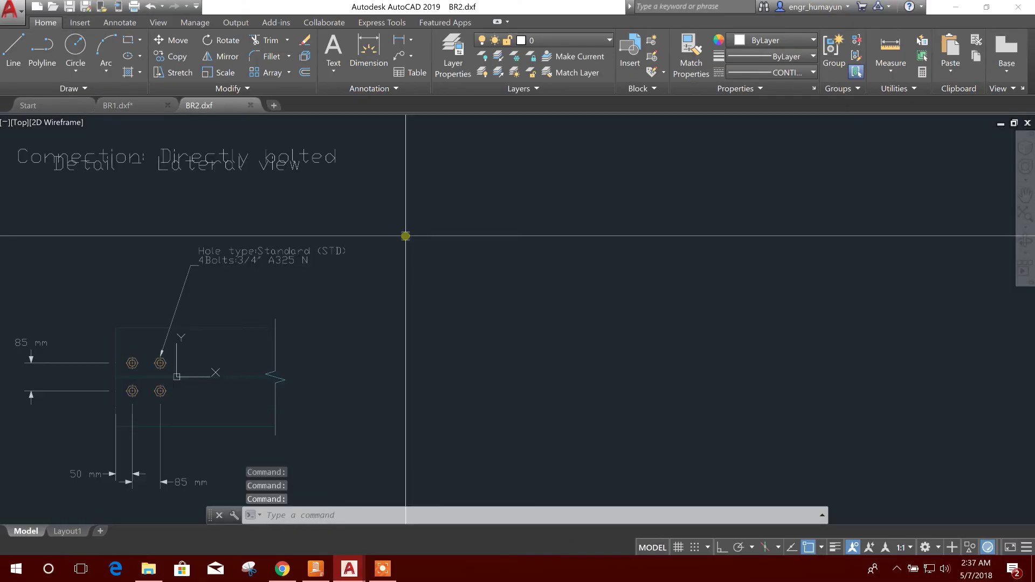
scroll(405, 236, "down", 2)
scroll(279, 317, "up", 2)
scroll(384, 294, "down", 3)
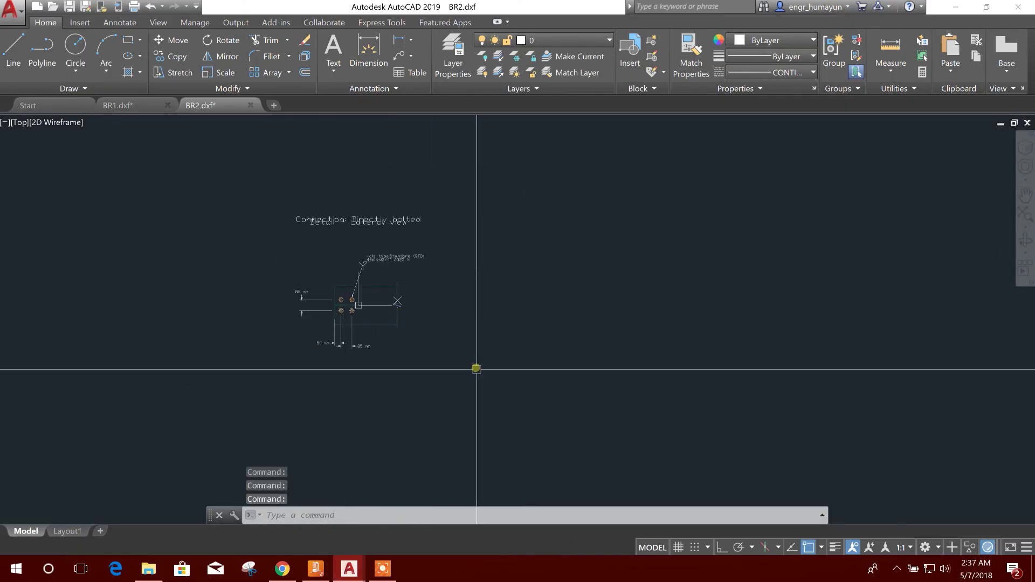
scroll(367, 232, "up", 4)
left_click(380, 211)
left_click(171, 40)
left_click(526, 221)
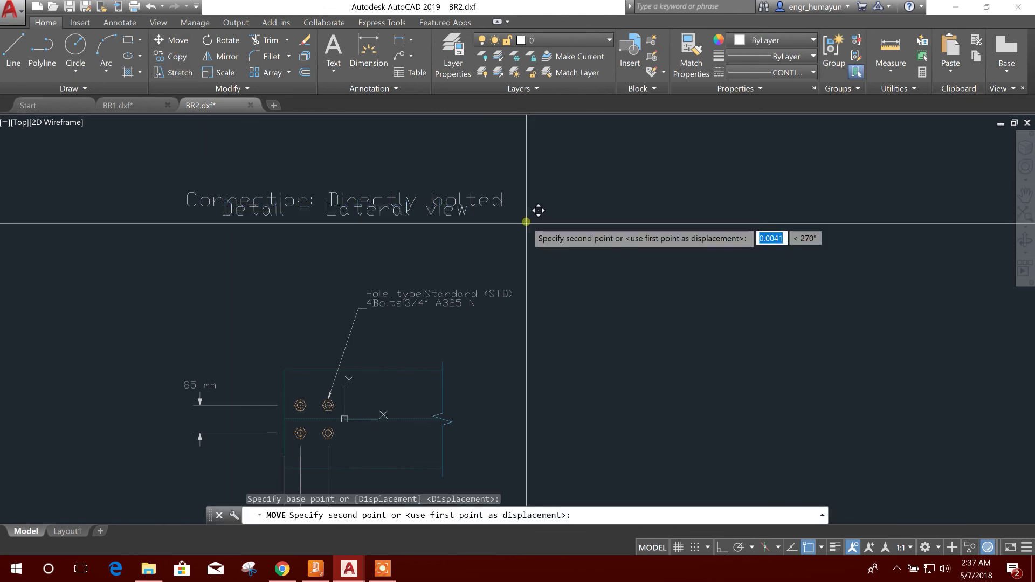
left_click(527, 244)
- Copy the whole lateral detail and paste it into BR1 to the right of the joint
scroll(559, 378, "down", 3)
left_click(559, 404)
left_click(275, 182)
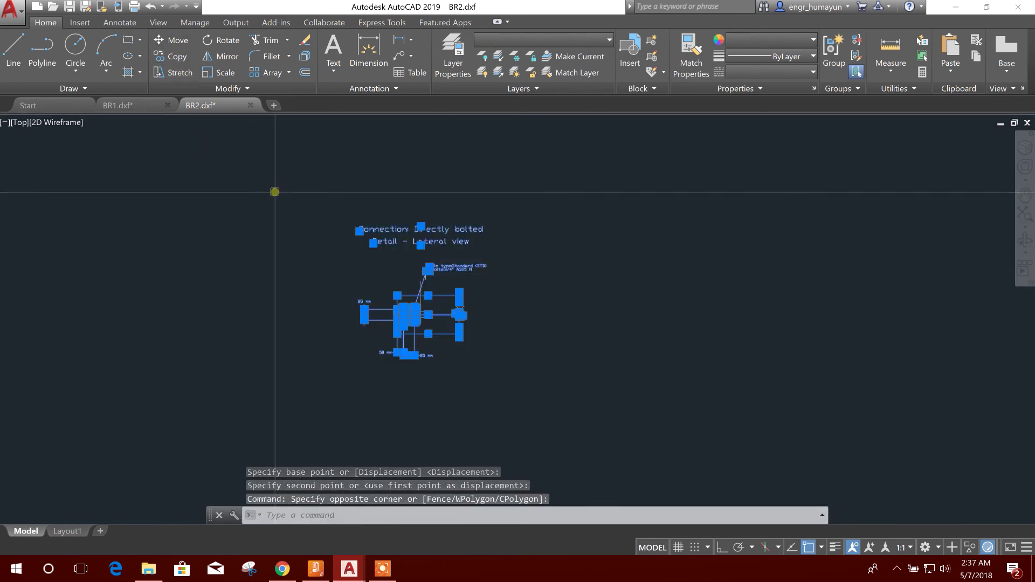
key("ctrl+c")
left_click(152, 106)
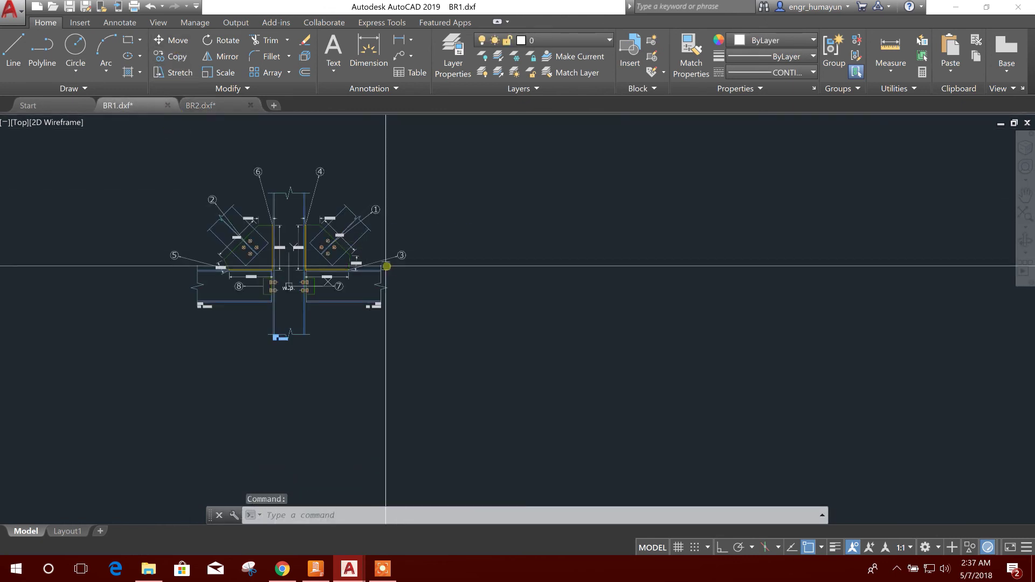
key("ctrl+c")
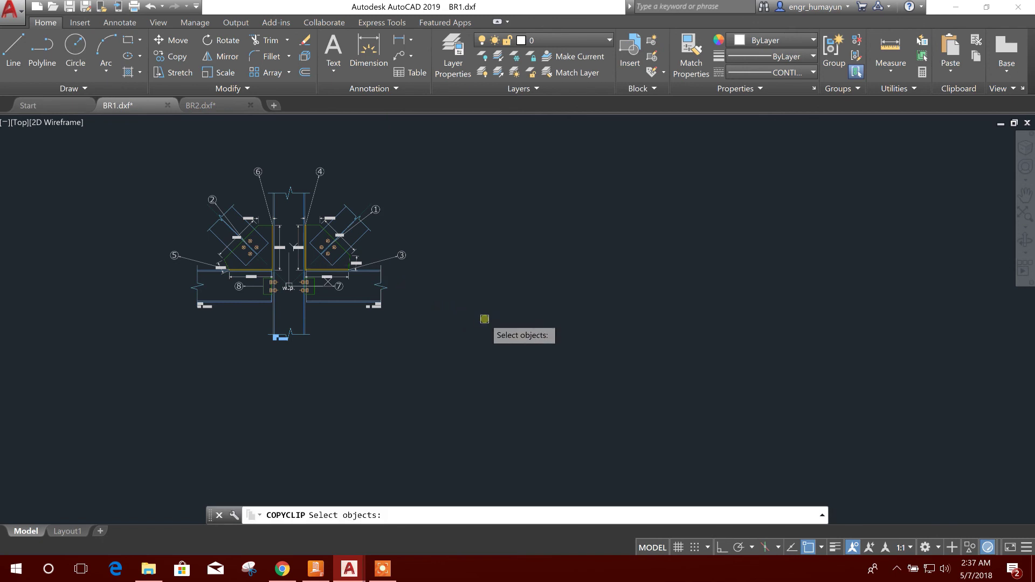
key("Escape")
key("ctrl+v")
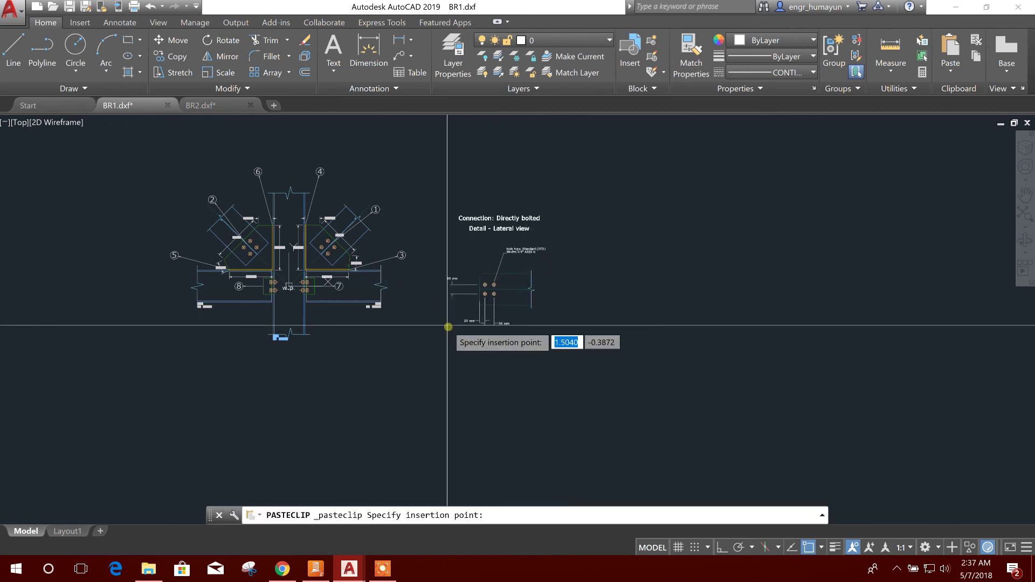
left_click(451, 303)
scroll(451, 303, "up", 5)
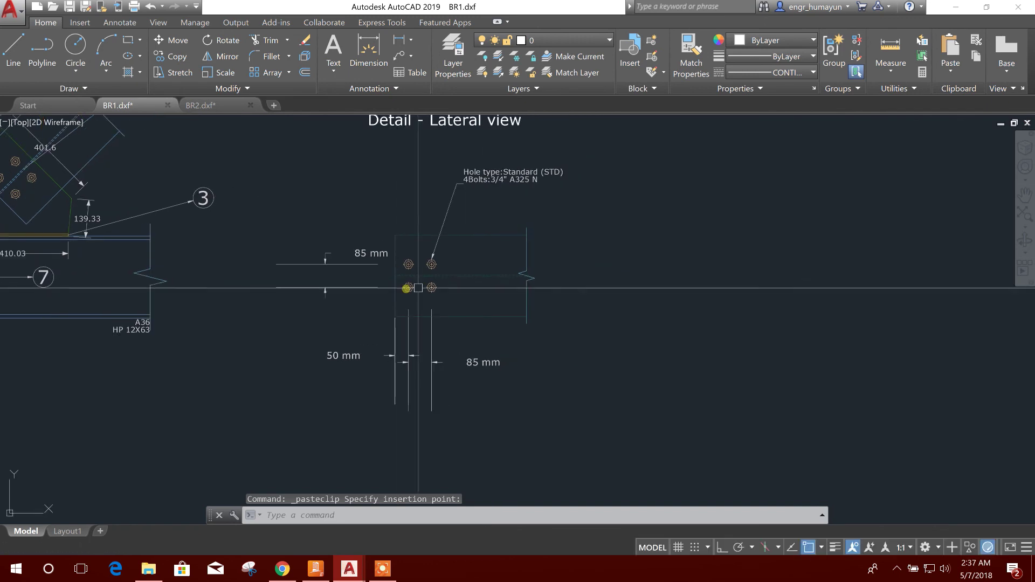
scroll(418, 288, "down", 6)
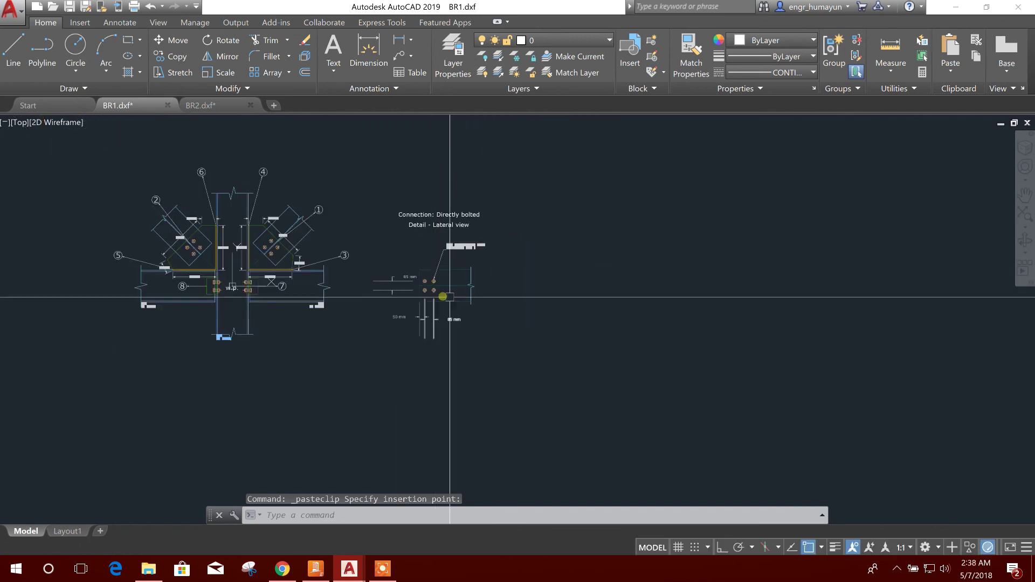
- Draw a rectangular frame enclosing the main gusset connection view
left_click(128, 47)
left_click(161, 158)
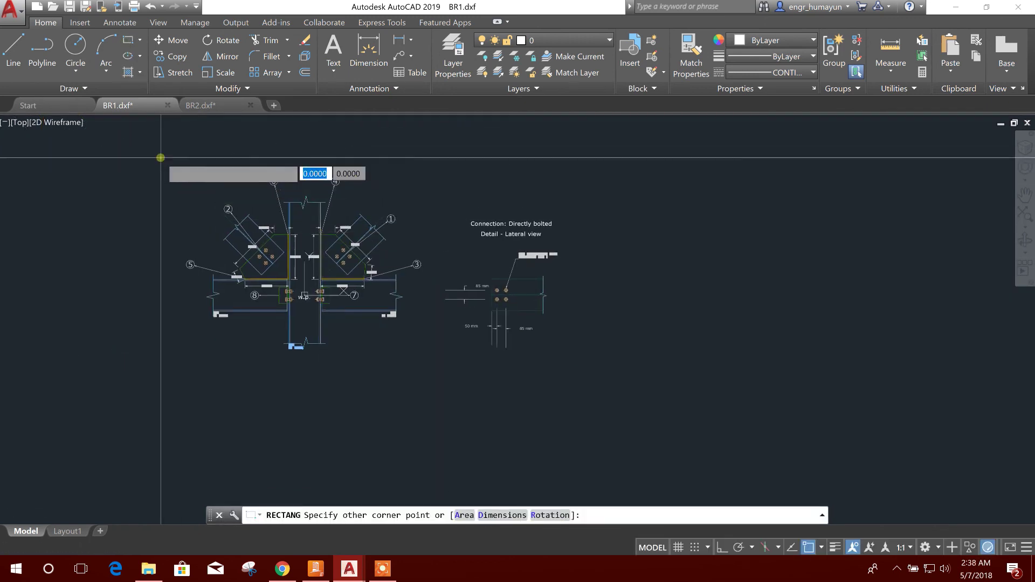
left_click(424, 370)
- Delete the accidental tiny rectangle drawn near the lateral detail
middle_click_drag(497, 226, 477, 235)
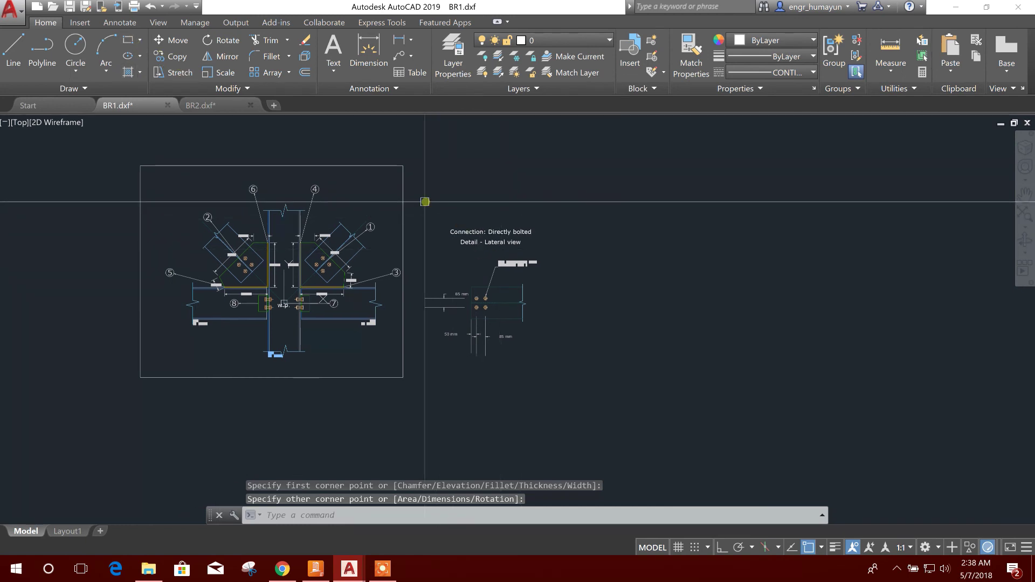
left_click(128, 40)
left_click(430, 211)
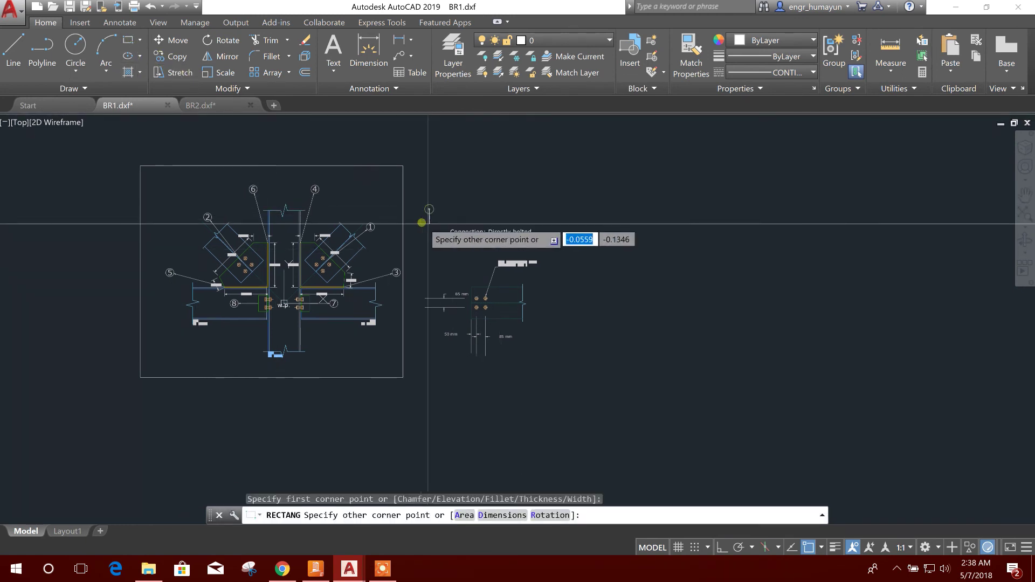
left_click(429, 224)
left_click(429, 216)
key("Delete")
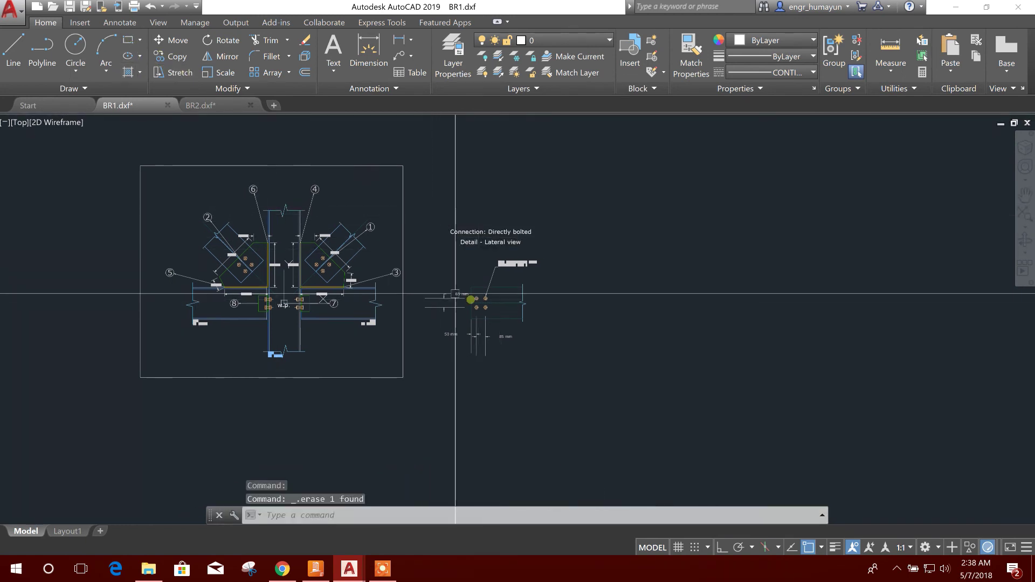
- Draw a rectangular frame around the Directly bolted lateral-view detail
left_click(127, 40)
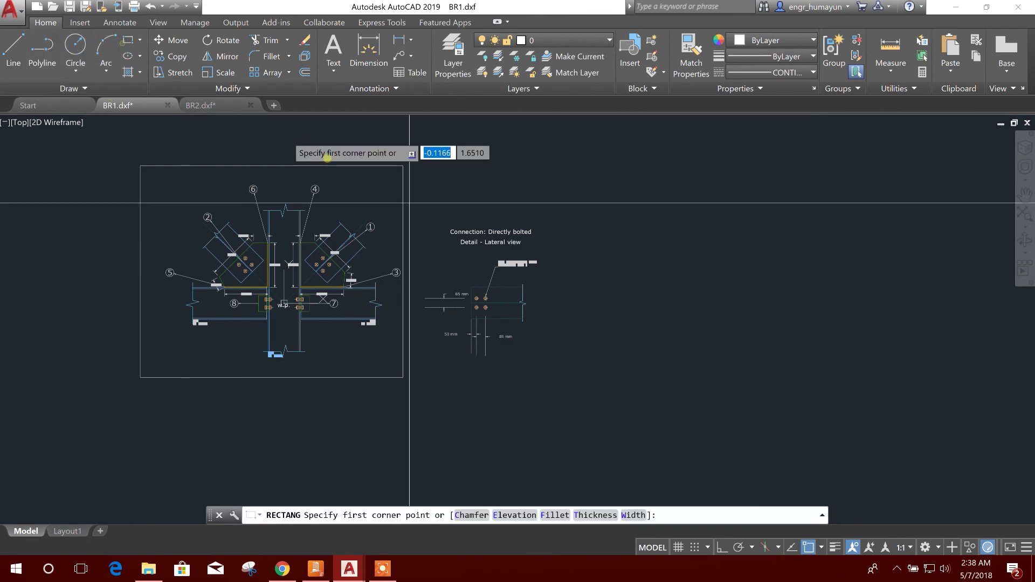
left_click(418, 207)
left_click(592, 369)
scroll(474, 287, "up", 2)
middle_click_drag(474, 287, 691, 314)
scroll(206, 285, "up", 3)
scroll(431, 293, "down", 5)
key("Escape")
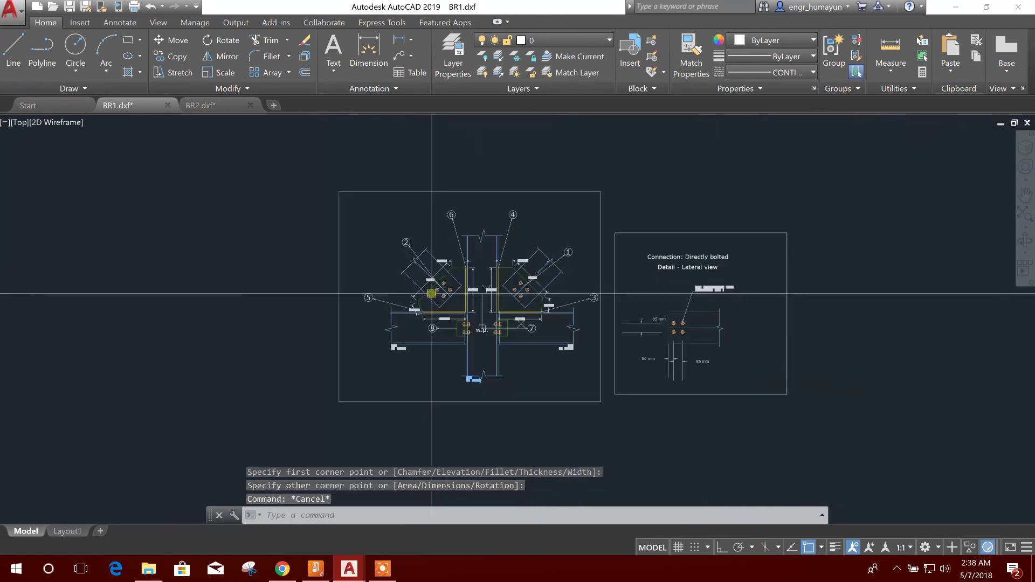
scroll(490, 345, "up", 4)
mouse_move(664, 293)
middle_mouse_down()
mouse_move(574, 366)
mouse_move(439, 277)
mouse_move(474, 334)
middle_mouse_up()
scroll(574, 366, "down", 2)
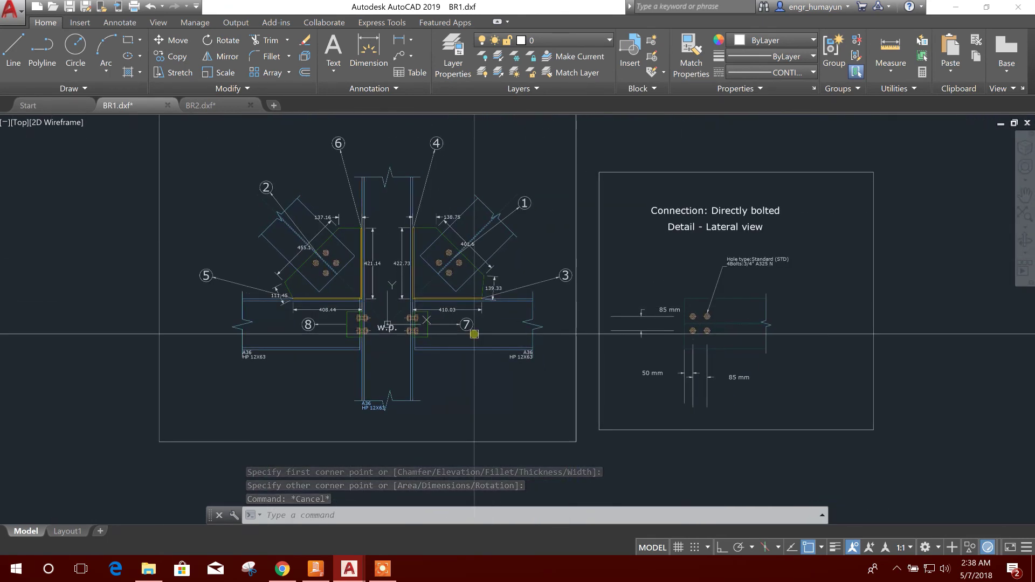